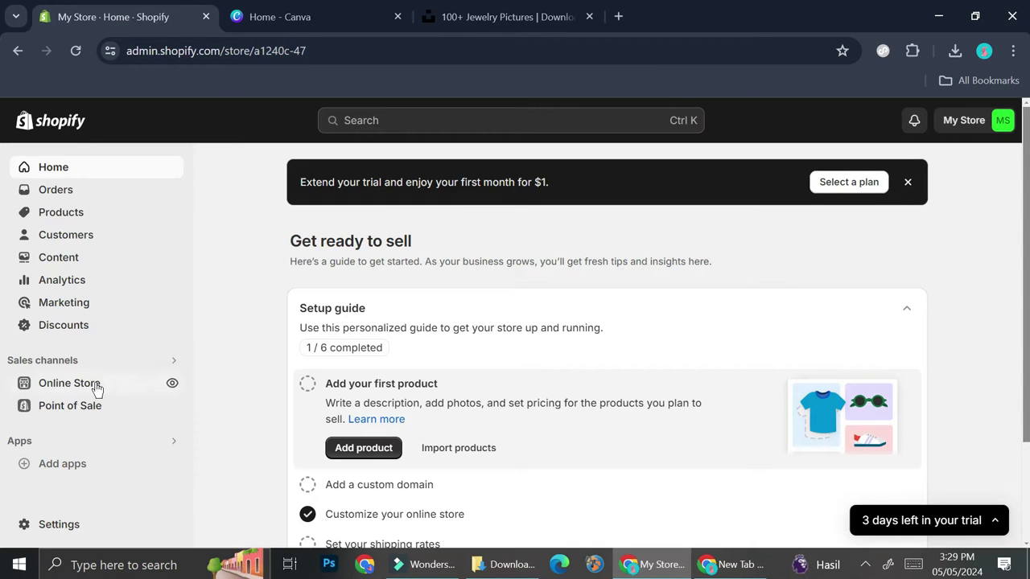
Open the current Dawn theme of the online store for customization.
left_click(70, 383)
scroll(95, 389, "down", 1)
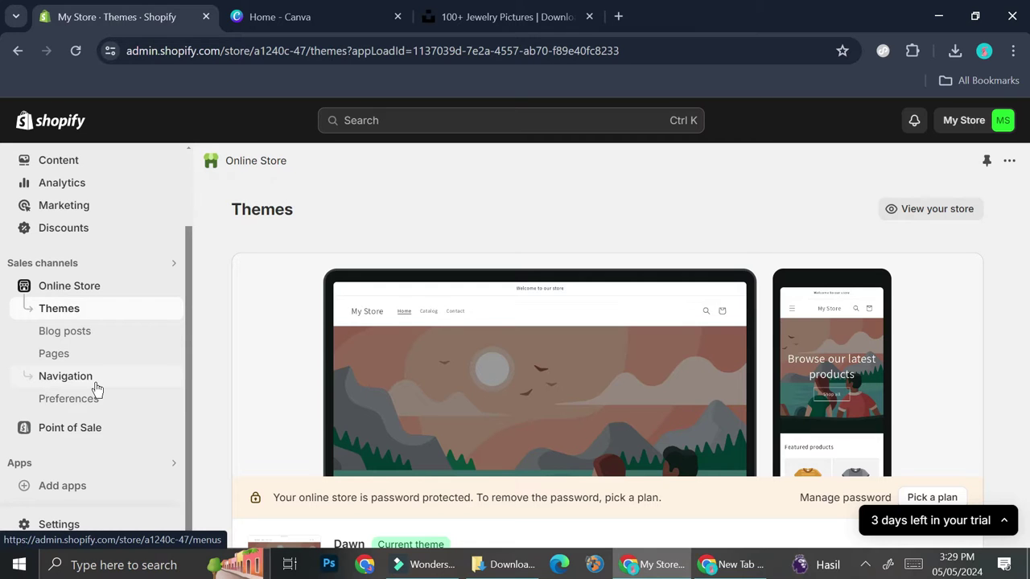
scroll(480, 355, "down", 2)
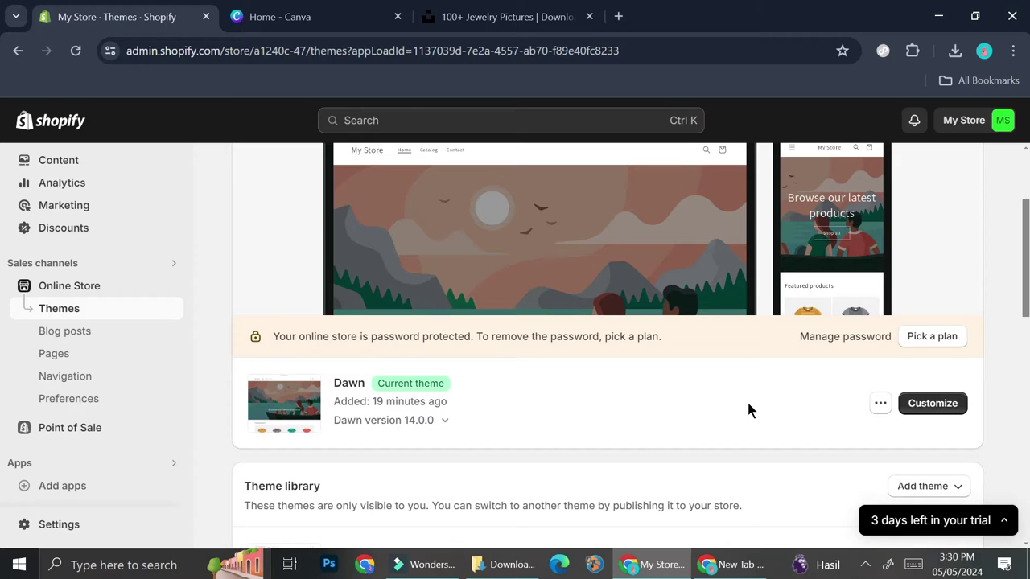
left_click(920, 409)
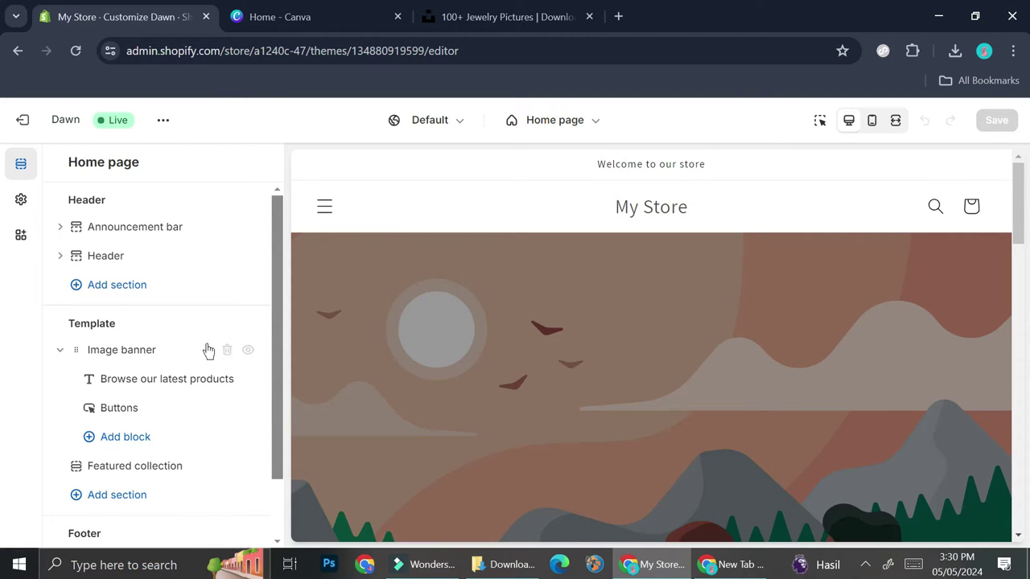
Review the home page sections and the page templates that can be edited, including the Products templates.
mouse_move(233, 242)
scroll(205, 312, "down", 1)
scroll(211, 448, "up", 1)
left_click(538, 127)
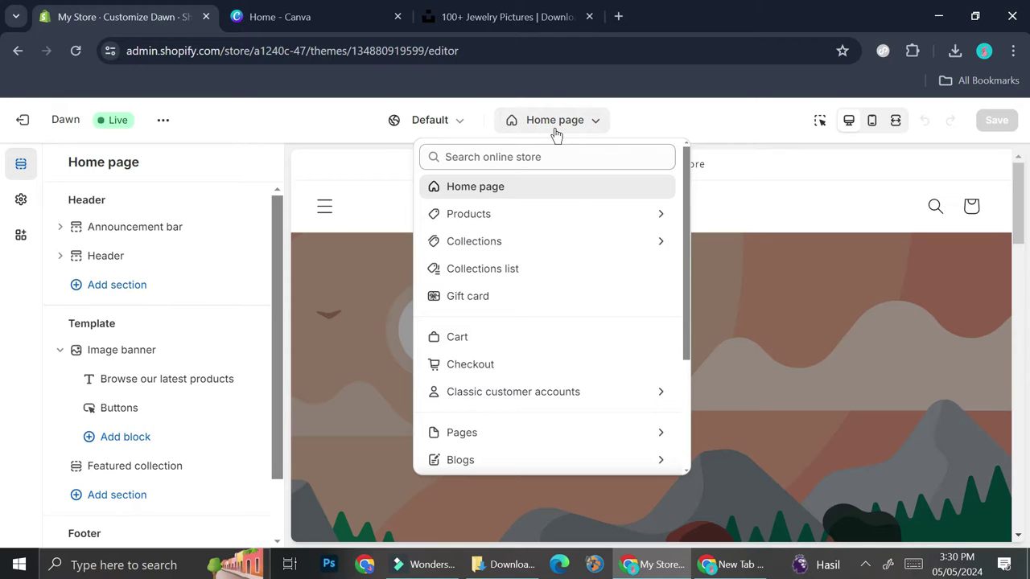
left_click(519, 216)
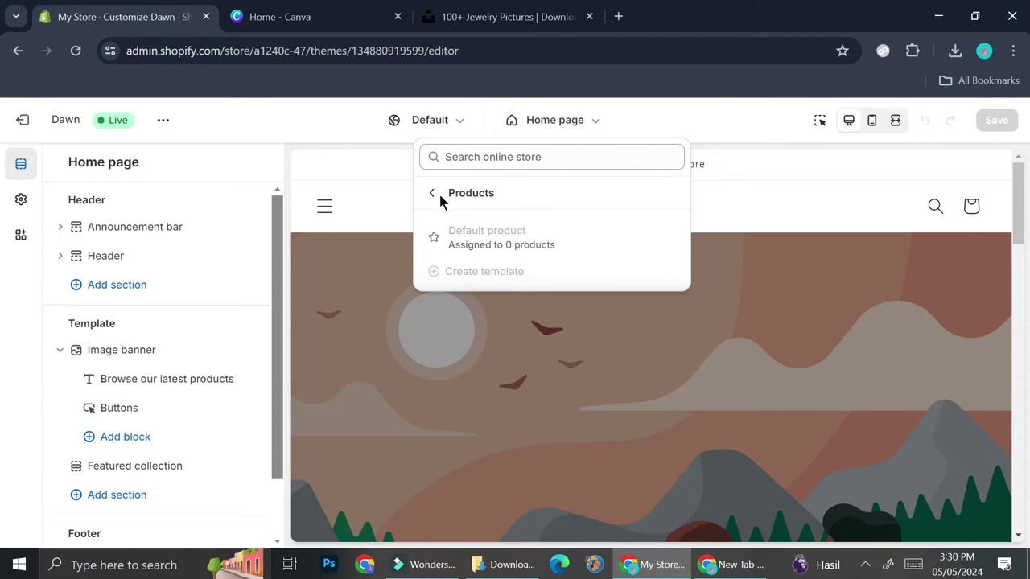
left_click(437, 195)
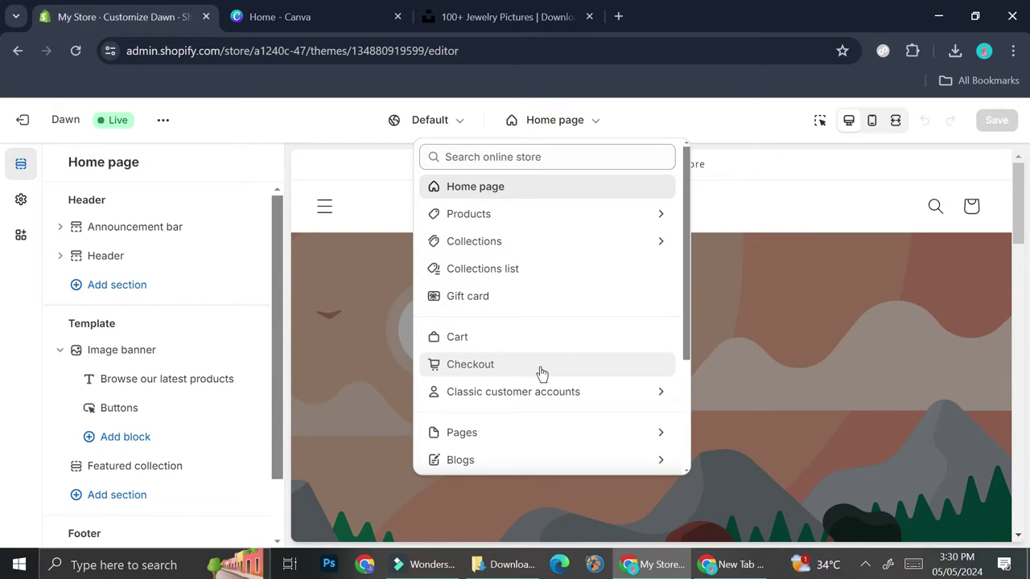
left_click(778, 270)
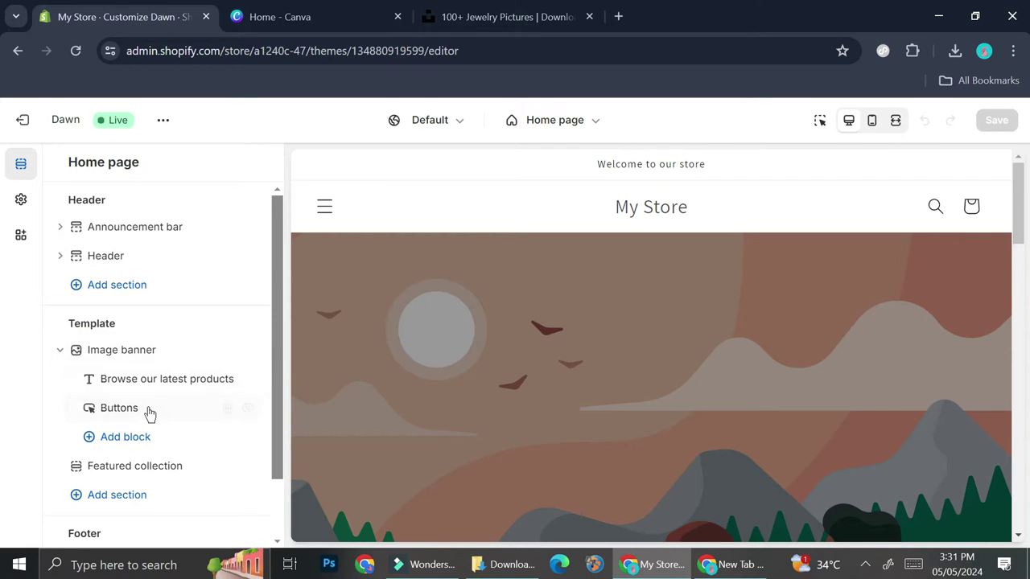
Remove the Announcement bar section from the home page's header group.
scroll(149, 412, "down", 2)
scroll(515, 342, "down", 3)
scroll(513, 334, "down", 3)
scroll(507, 321, "up", 6)
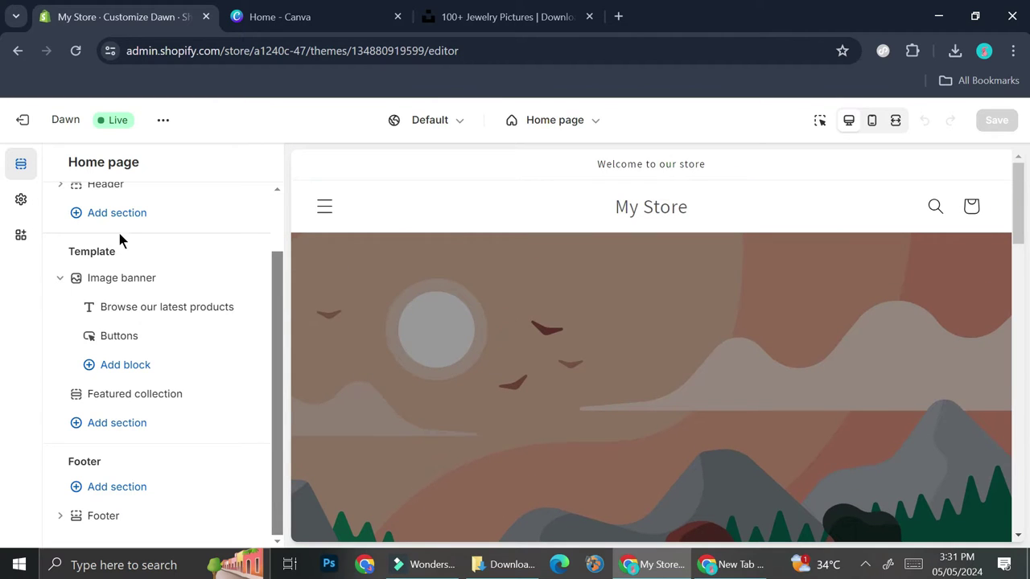
scroll(138, 307, "up", 1)
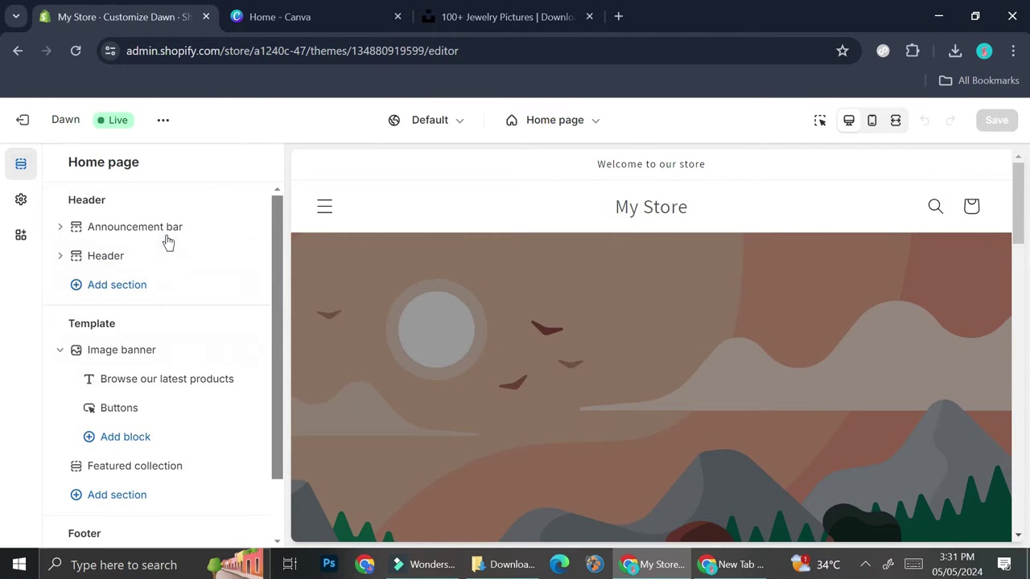
mouse_move(207, 227)
left_click(227, 227)
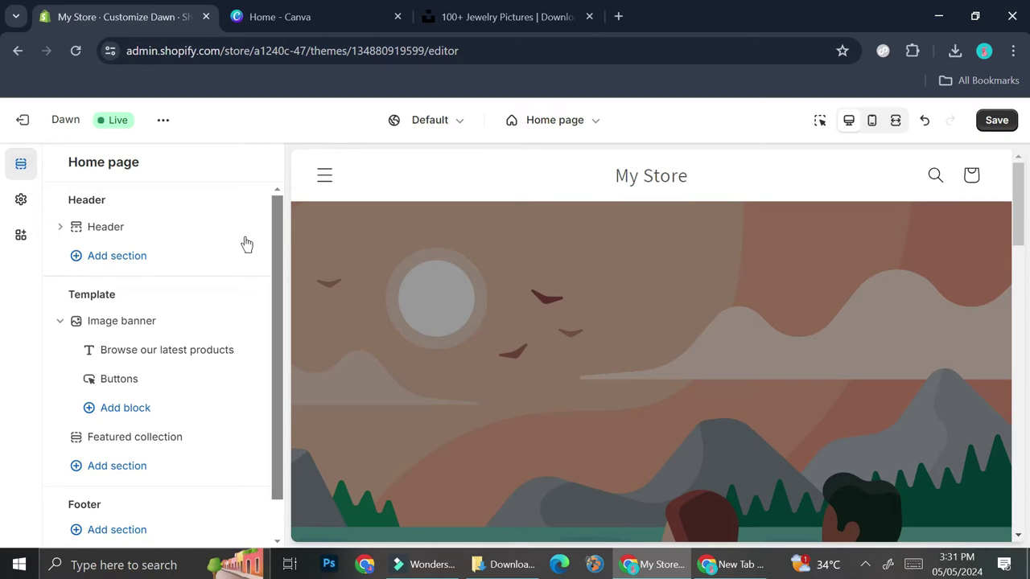
Open the Header section's settings and check the available desktop logo positions.
left_click(115, 231)
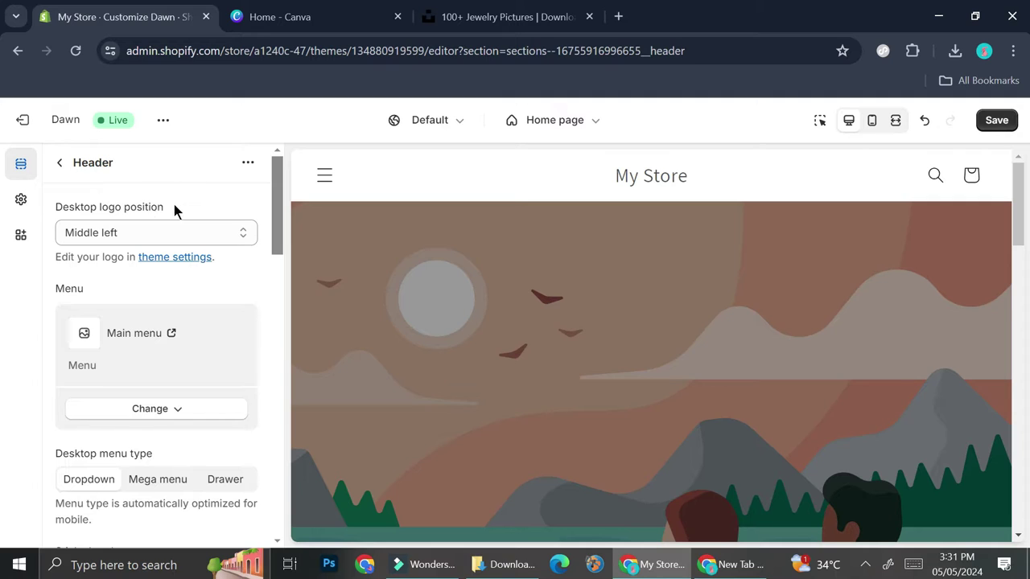
left_click(213, 232)
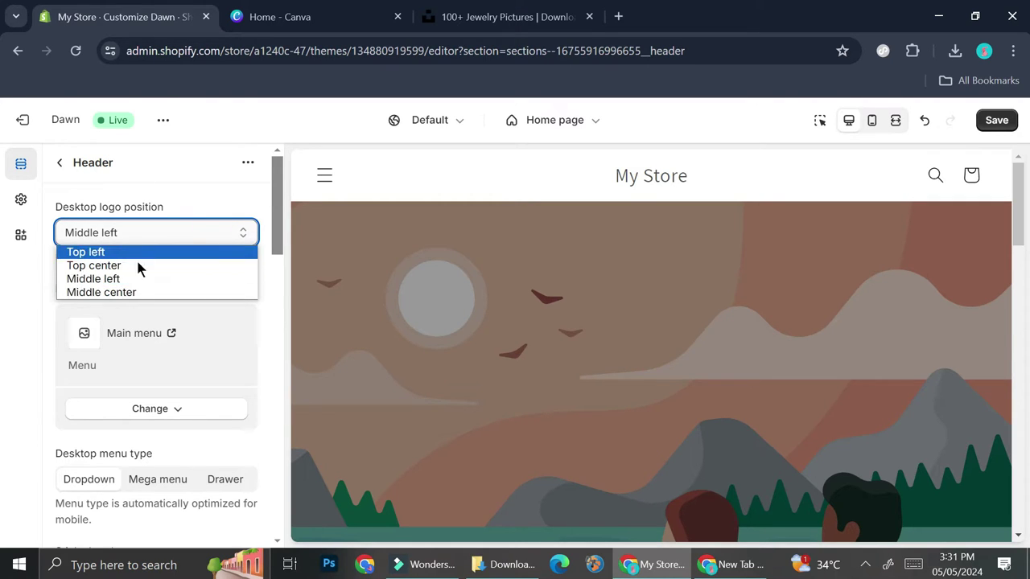
left_click(184, 201)
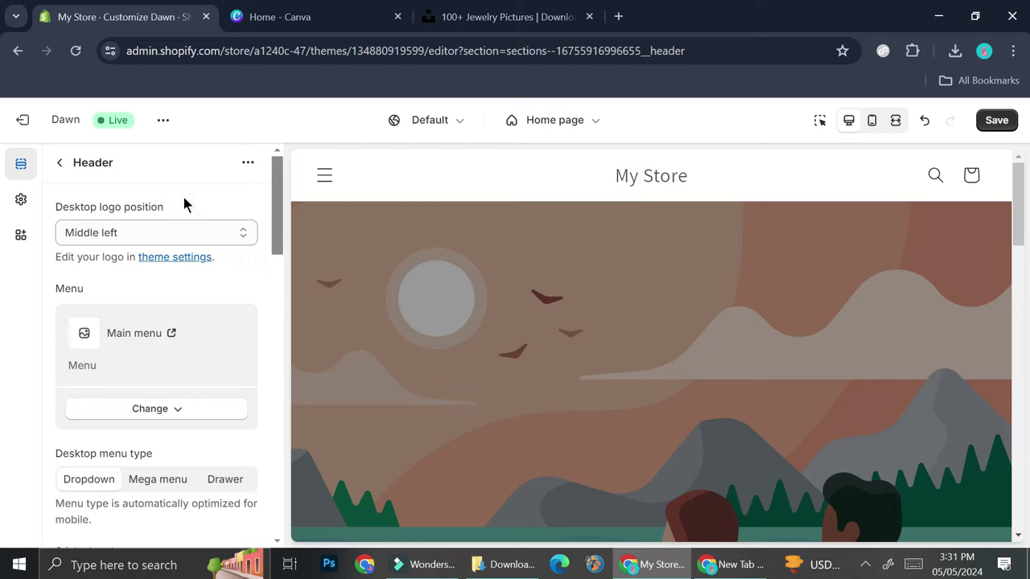
Upload the lune image from the Downloads folder and set it as the store logo in the theme settings.
left_click(21, 203)
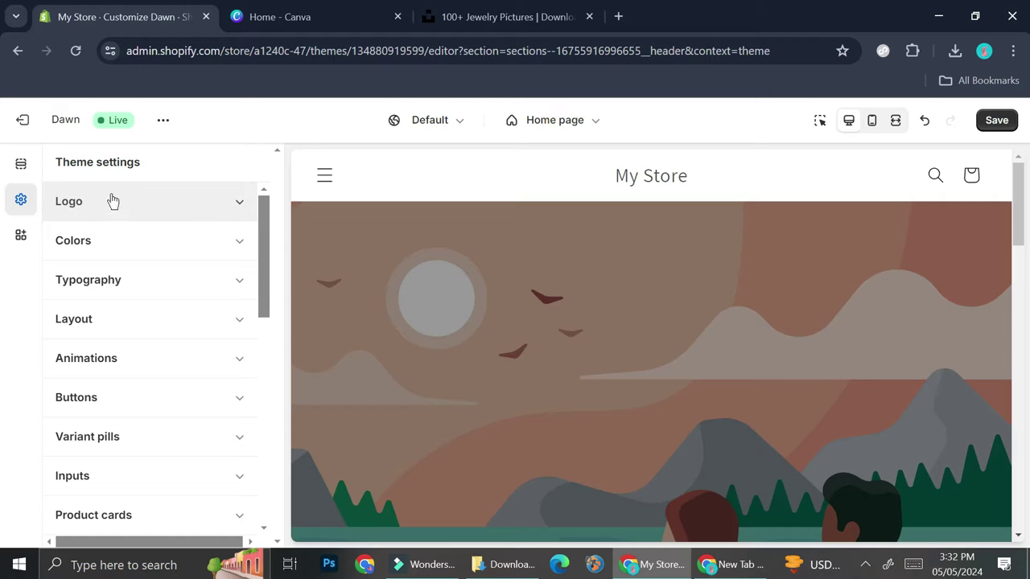
left_click(72, 206)
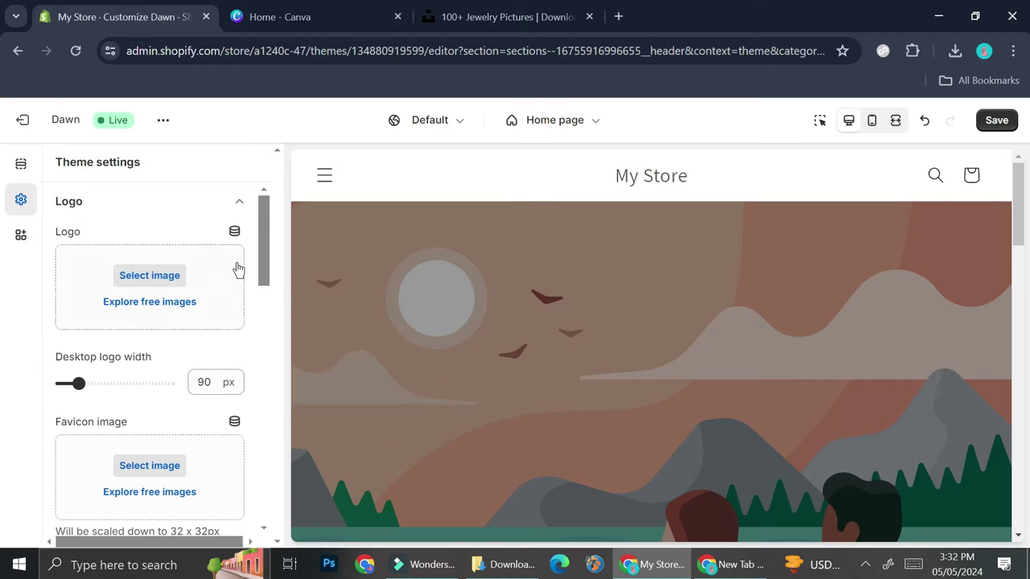
left_click(151, 278)
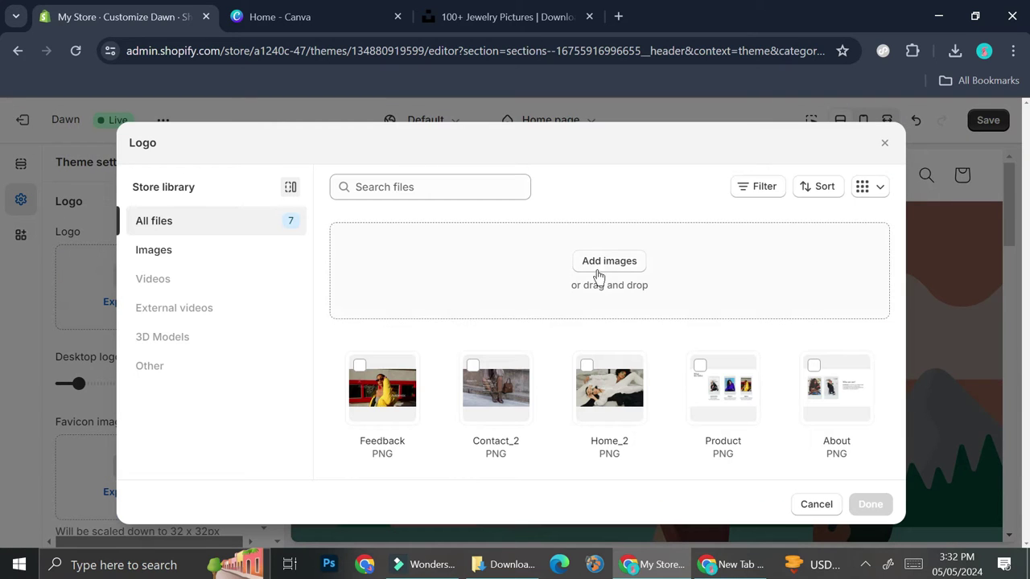
left_click(594, 262)
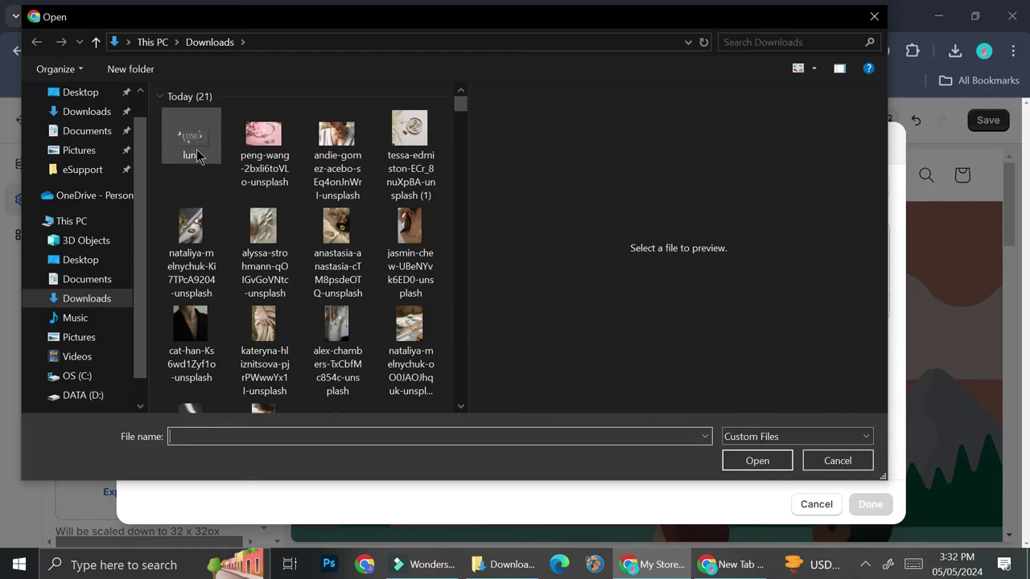
double_click(196, 155)
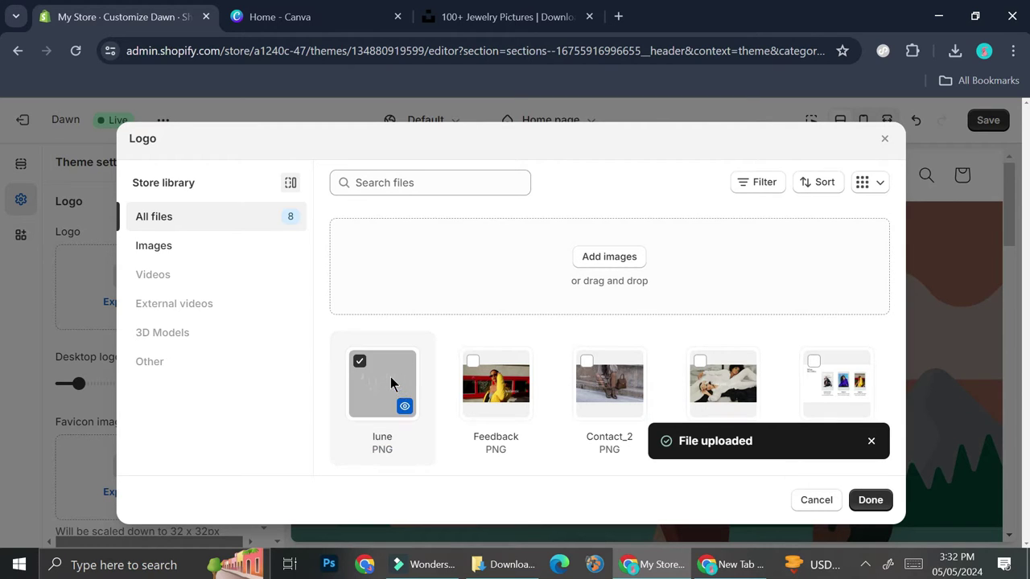
left_click(857, 499)
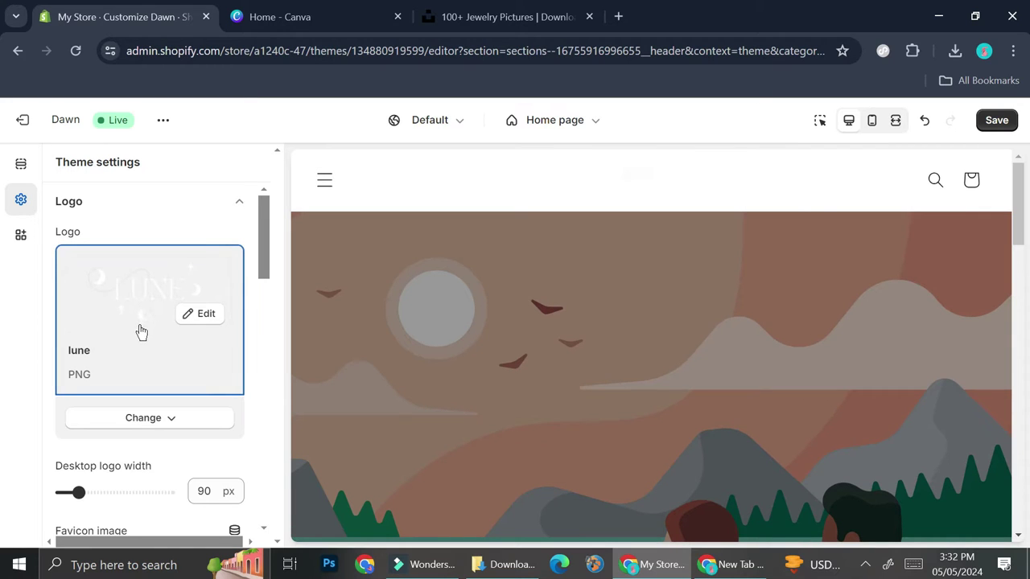
scroll(153, 282, "down", 2)
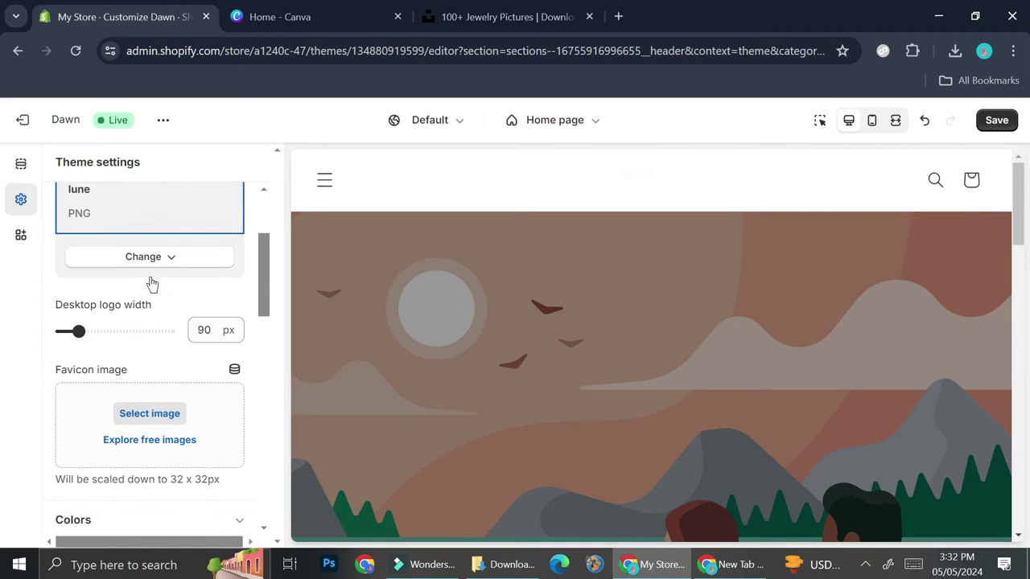
scroll(151, 280, "down", 1)
scroll(79, 192, "up", 3)
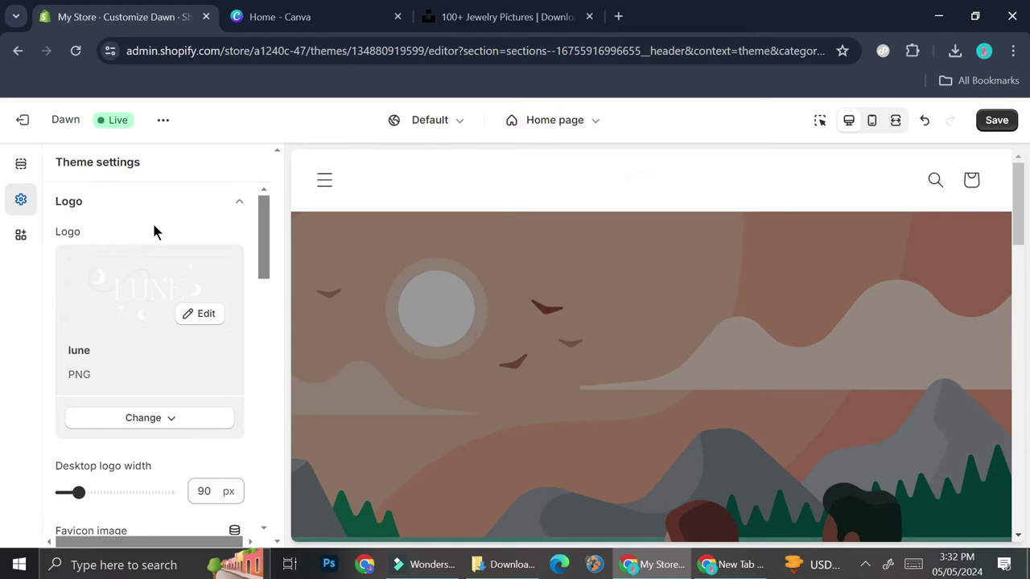
Set the Header section's color scheme to the black Scheme 4.
left_click(22, 166)
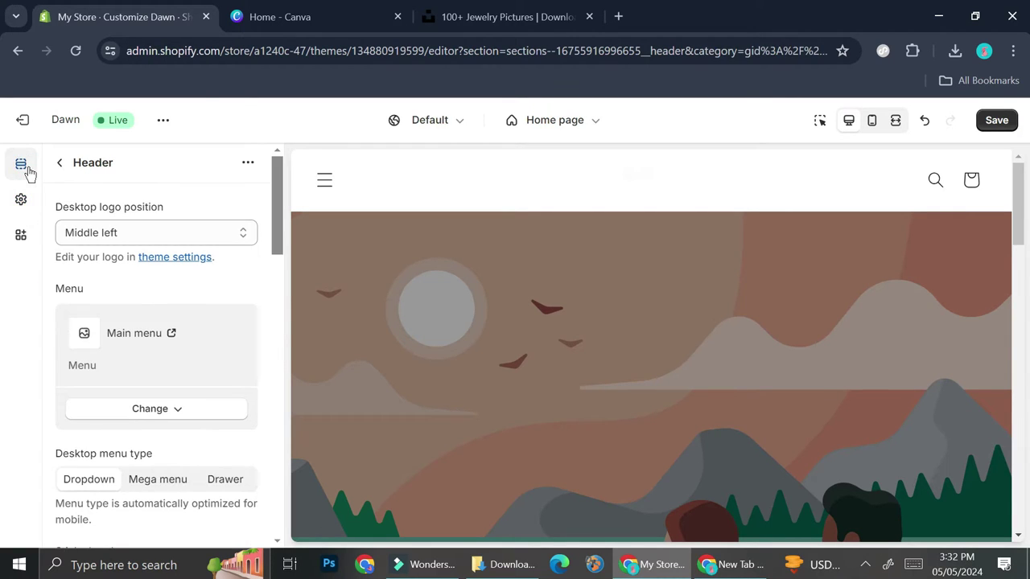
scroll(133, 344, "down", 4)
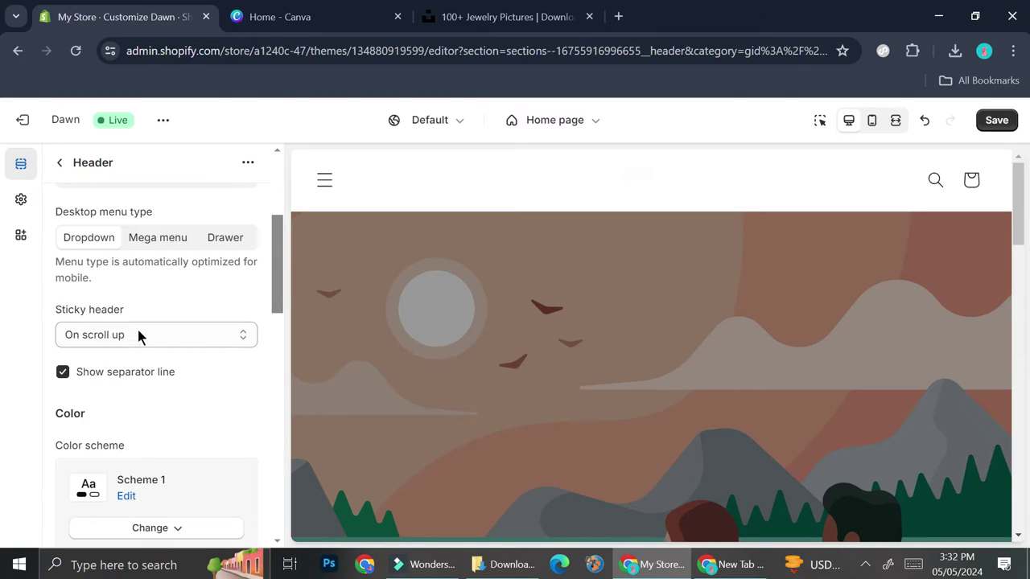
scroll(139, 337, "down", 1)
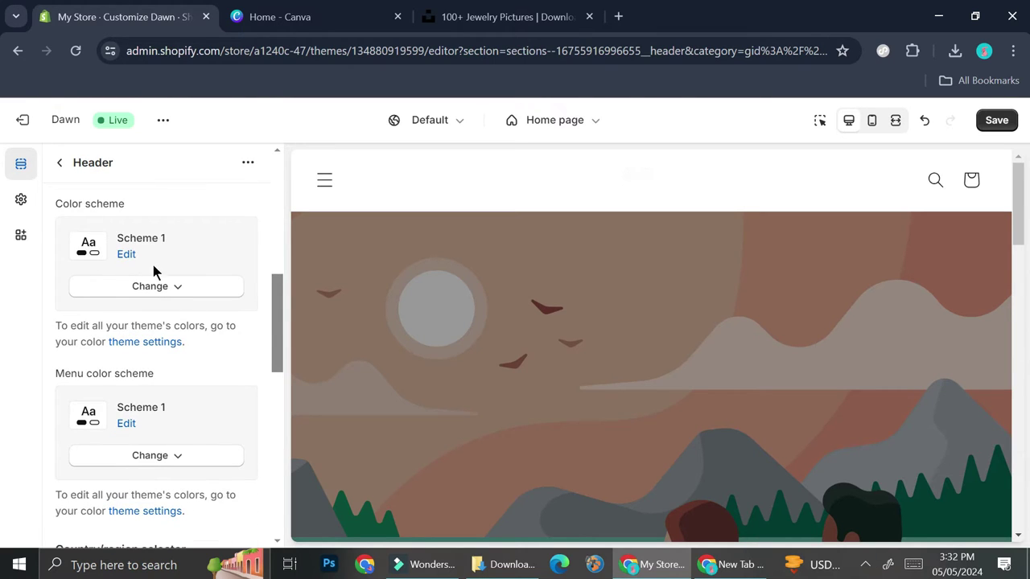
left_click(126, 256)
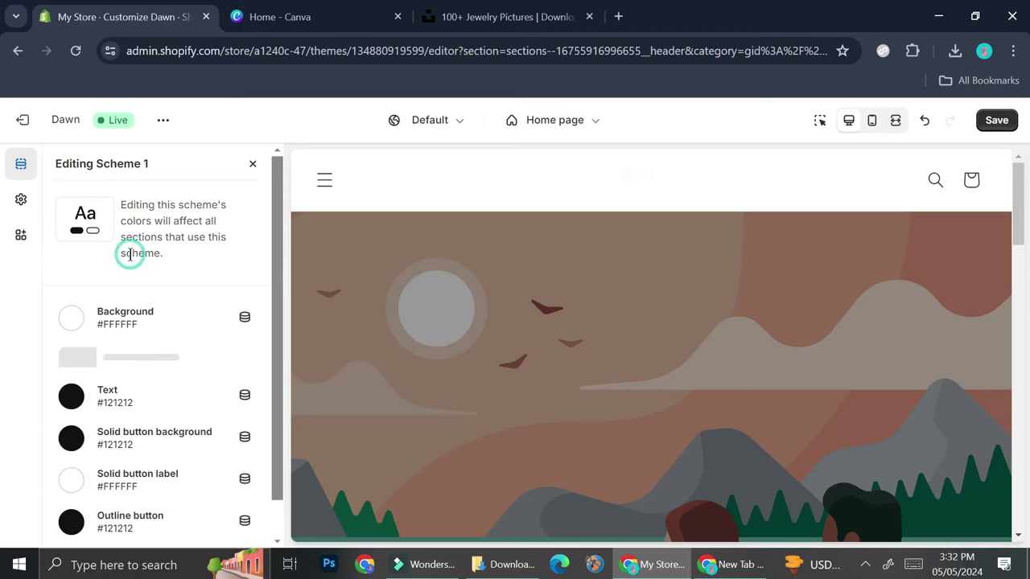
left_click(251, 164)
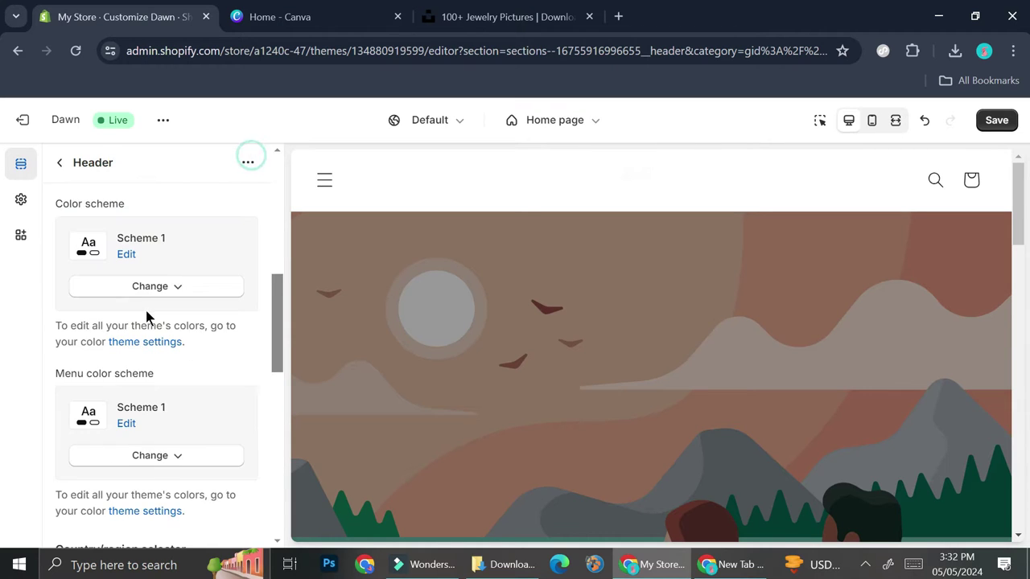
left_click(149, 286)
left_click(141, 407)
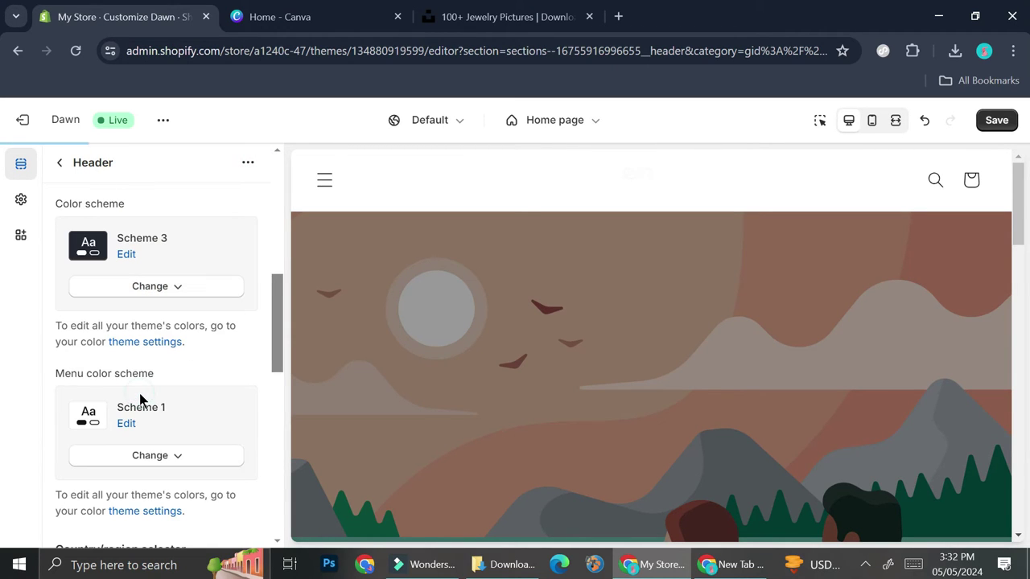
left_click(190, 288)
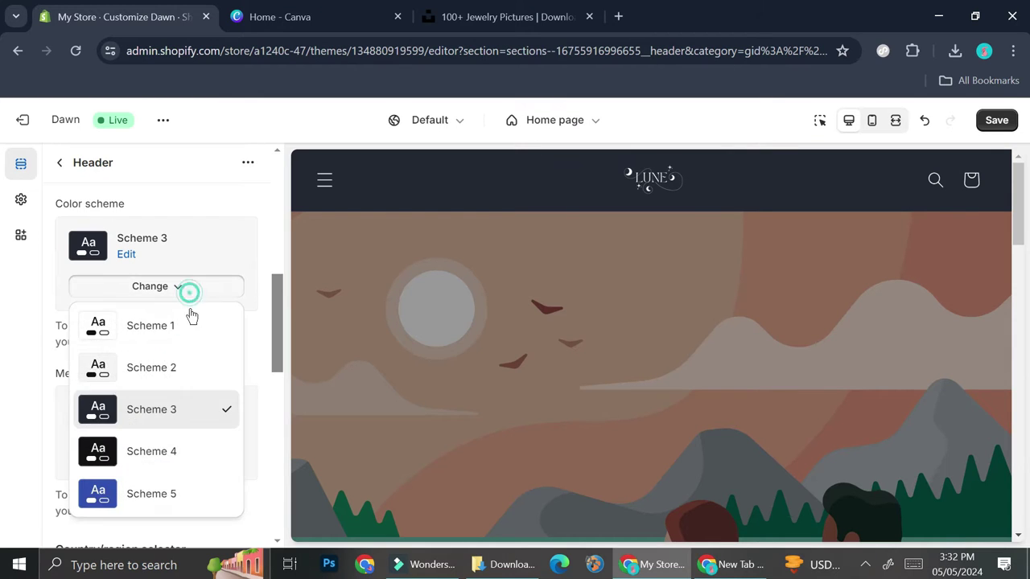
left_click(143, 450)
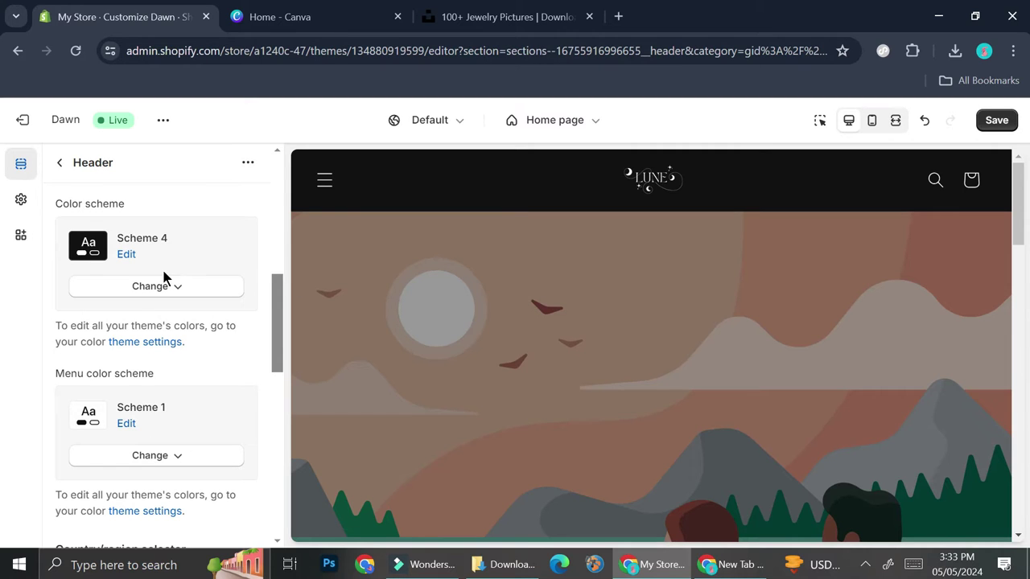
Set the desktop logo width to 140 px in the theme settings.
scroll(184, 268, "up", 2)
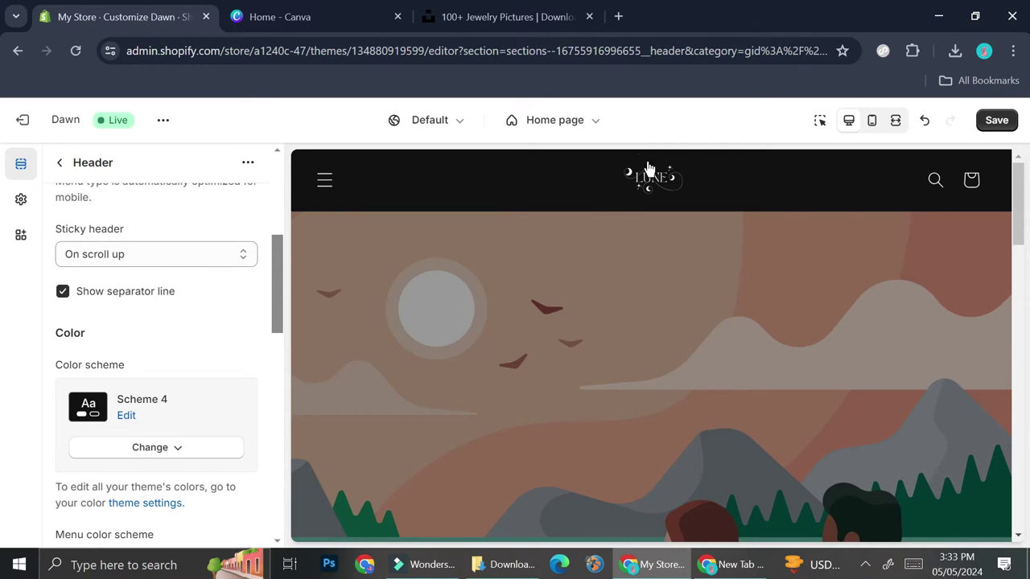
left_click(59, 163)
left_click(21, 198)
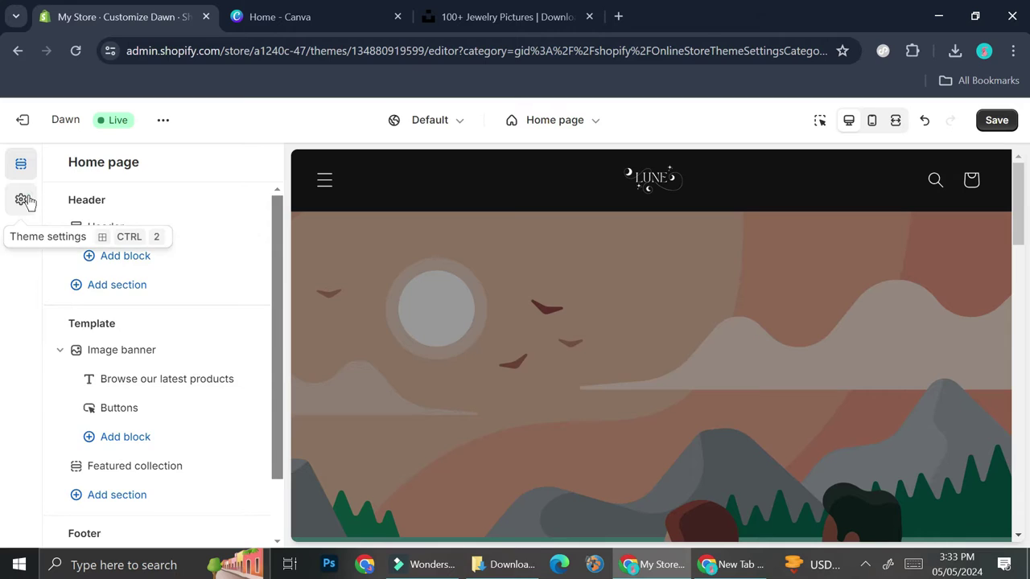
left_click_drag(78, 492, 98, 490)
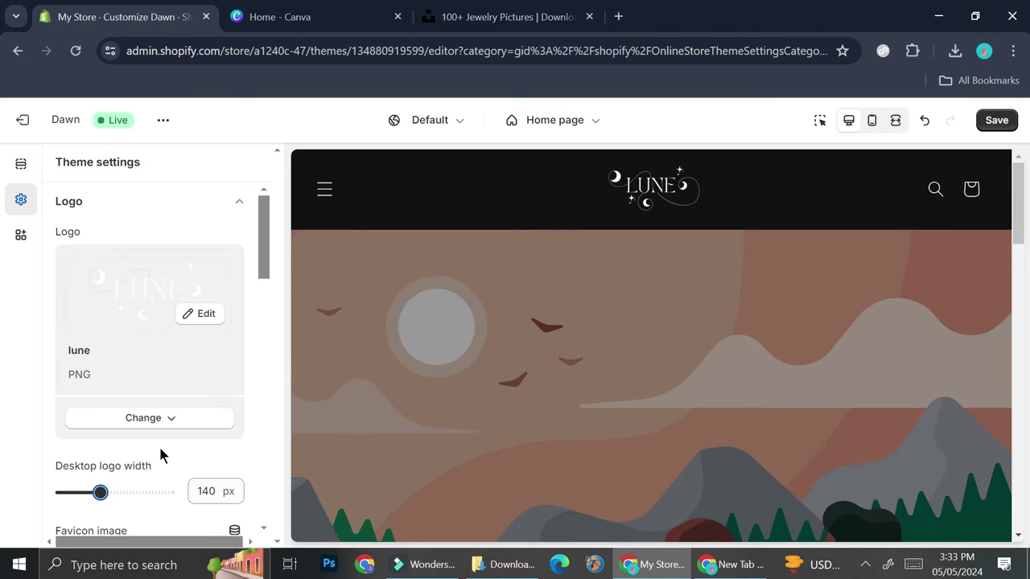
scroll(159, 444, "down", 3)
scroll(161, 452, "down", 2)
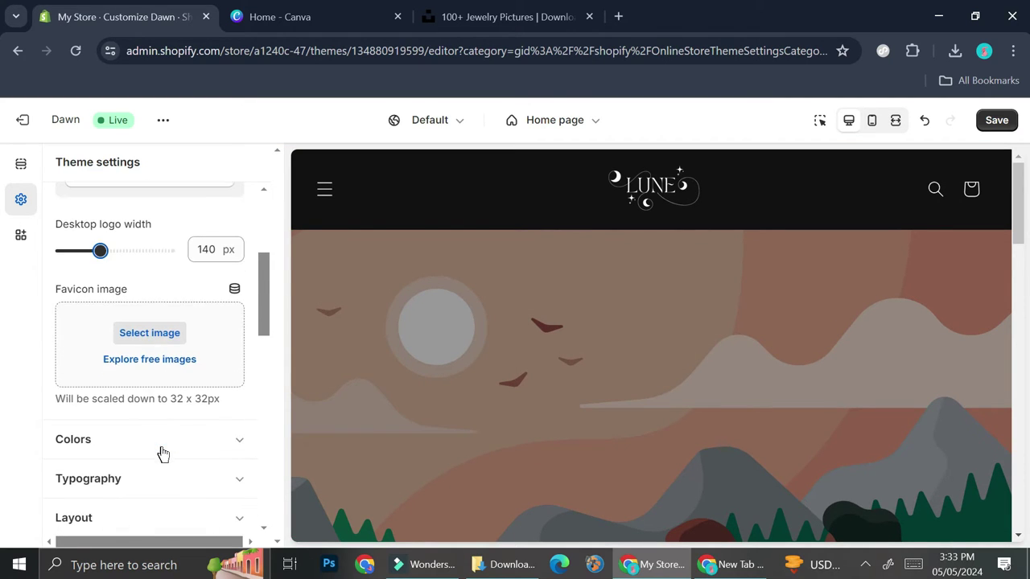
scroll(172, 439, "up", 2)
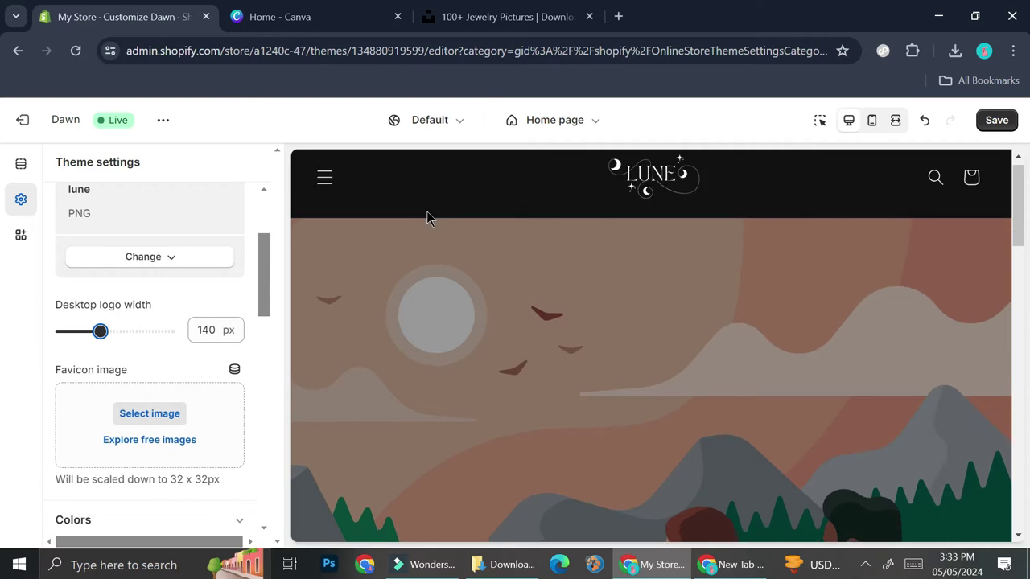
scroll(427, 218, "down", 1)
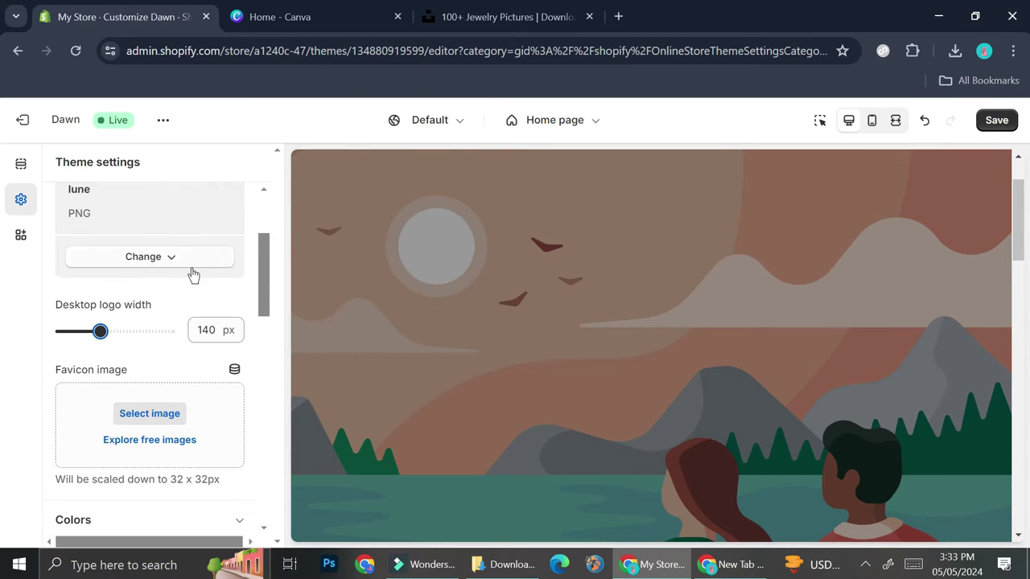
Set the body font to Arapey in the theme's typography settings.
scroll(197, 266, "down", 3)
left_click(153, 309)
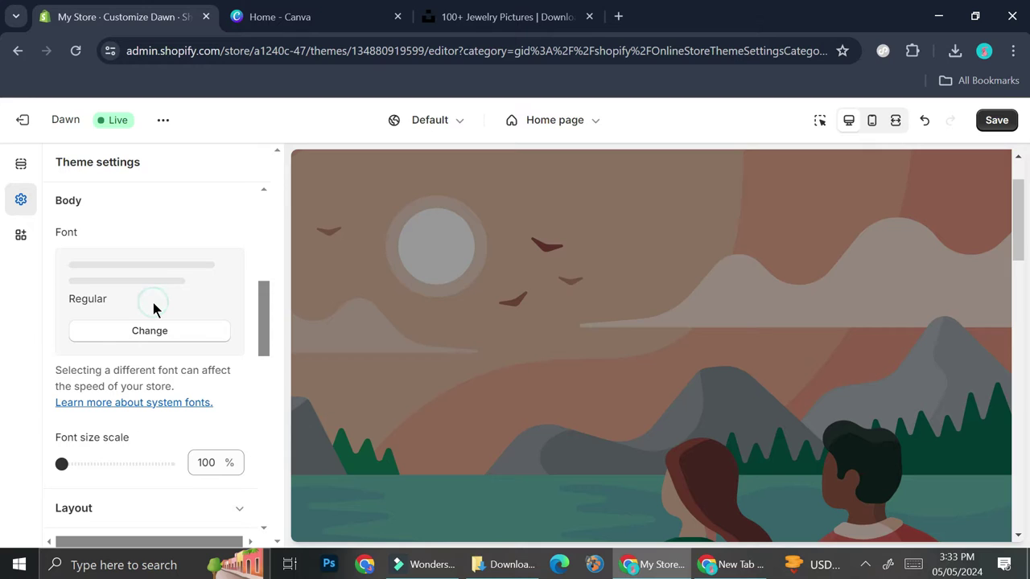
scroll(680, 306, "up", 1)
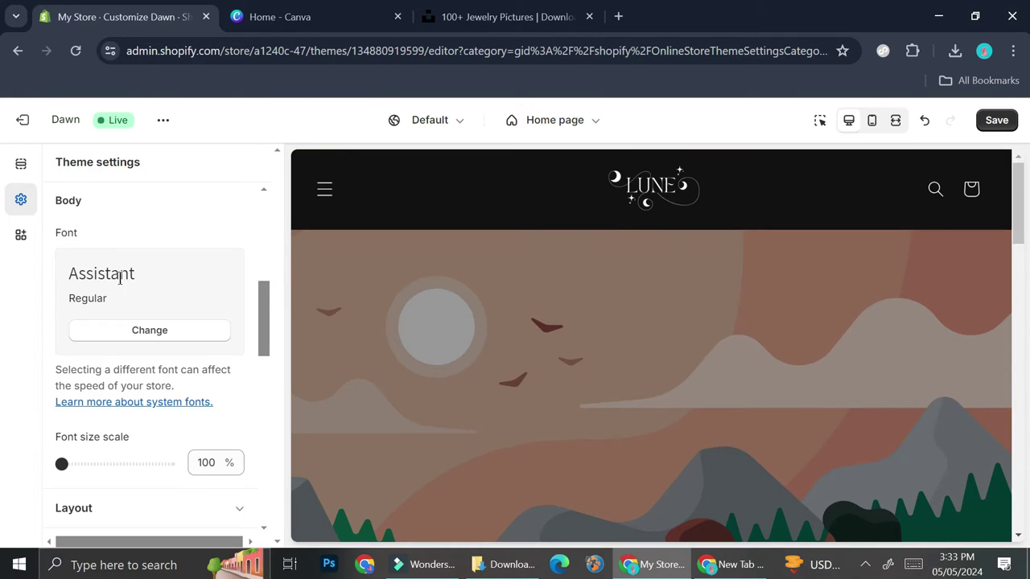
left_click(149, 329)
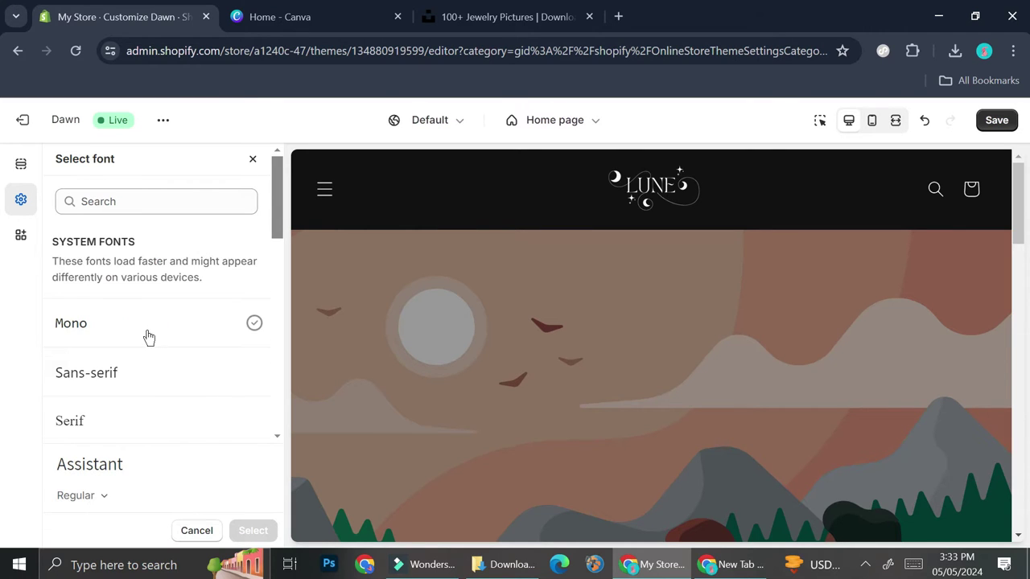
scroll(149, 336, "down", 4)
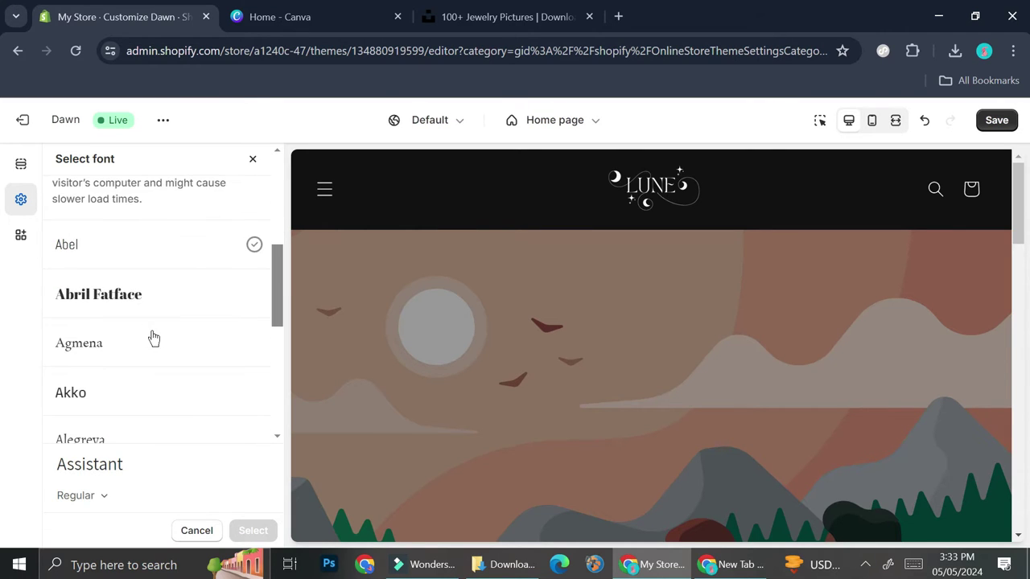
scroll(152, 338, "down", 3)
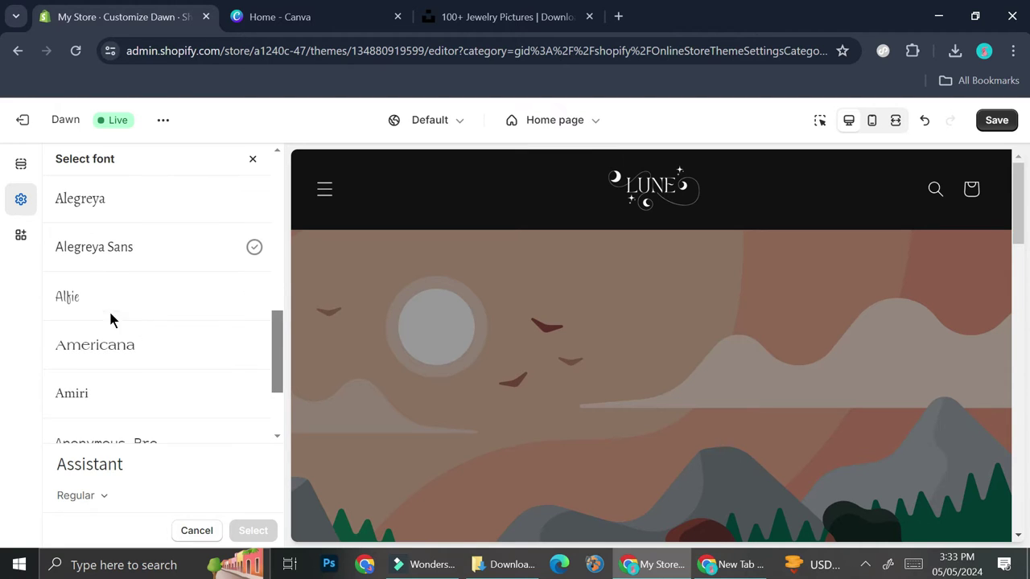
scroll(110, 319, "down", 3)
left_click(97, 328)
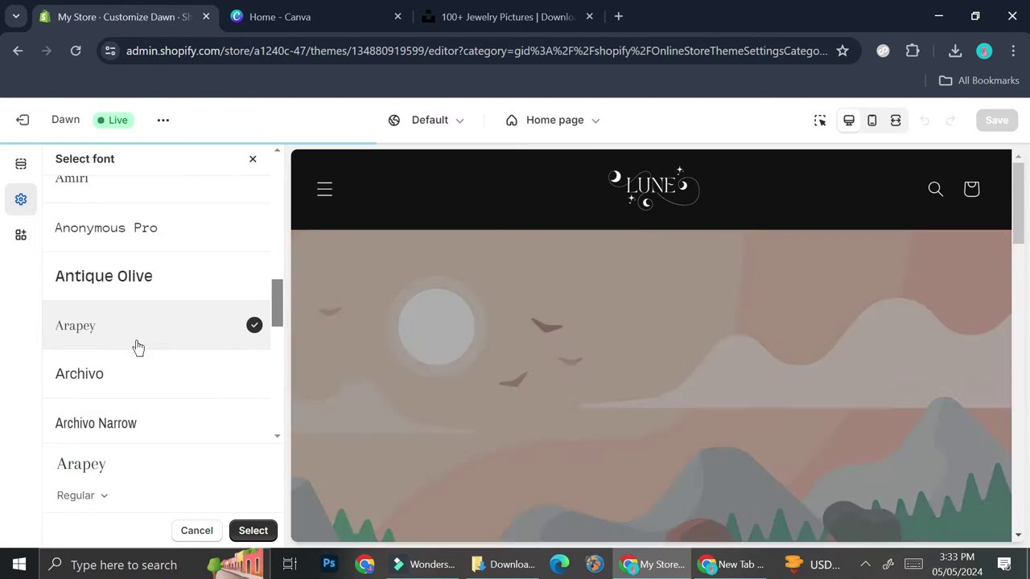
scroll(232, 410, "down", 1)
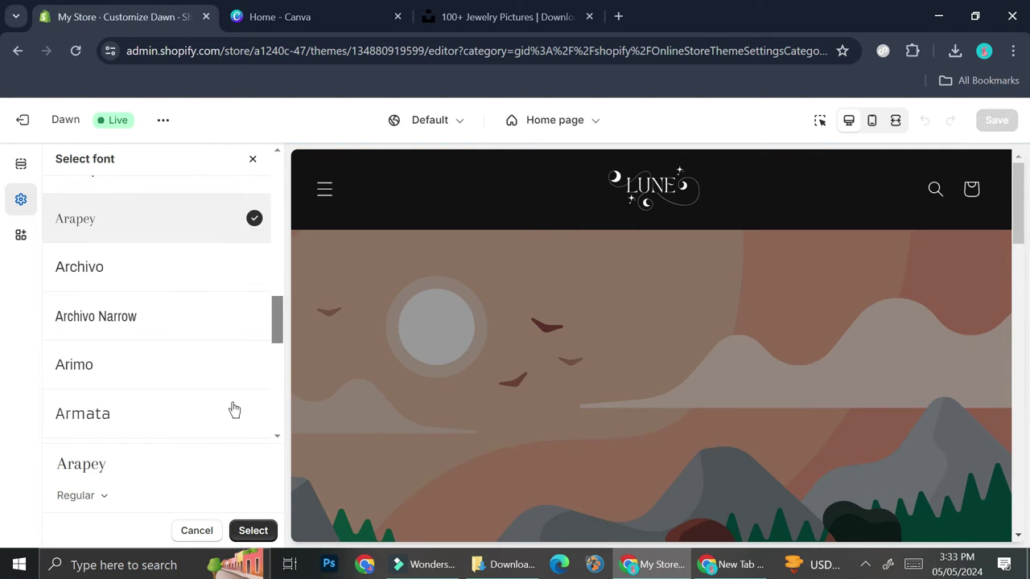
left_click(246, 531)
Change the body font to Bauer Bodoni in the theme's typography settings.
scroll(210, 357, "down", 3)
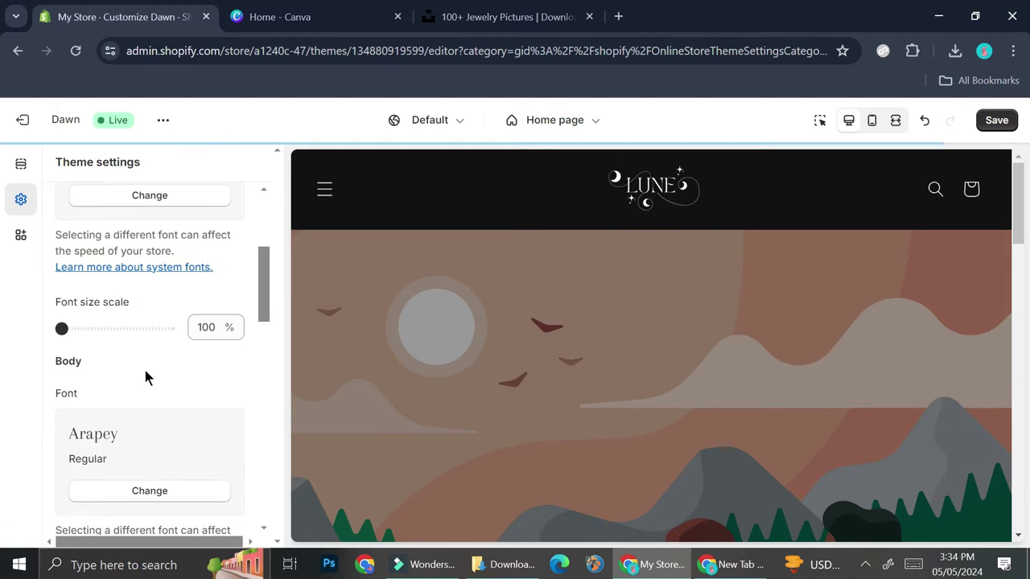
left_click(144, 487)
scroll(145, 322, "down", 2)
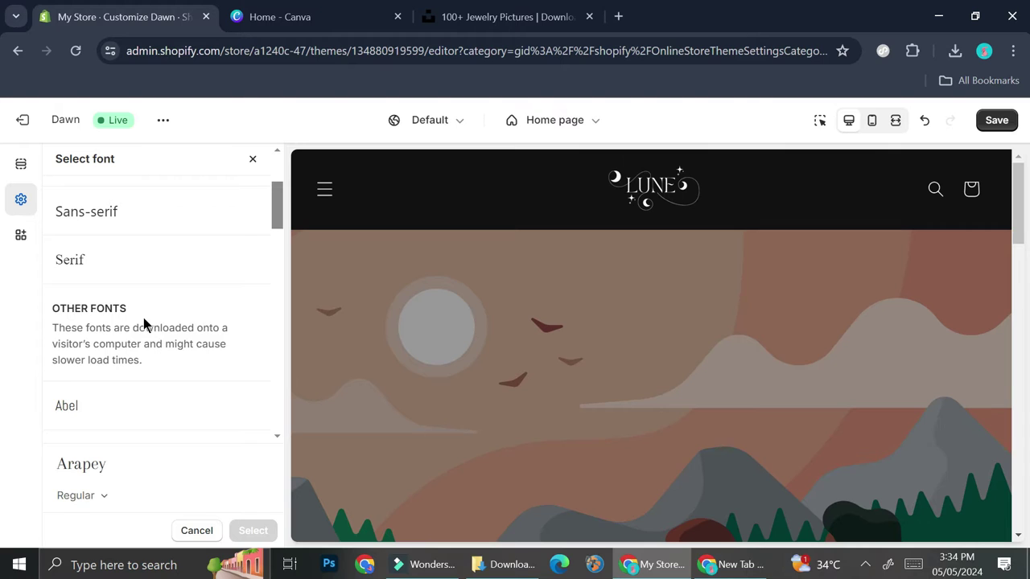
scroll(142, 328, "down", 2)
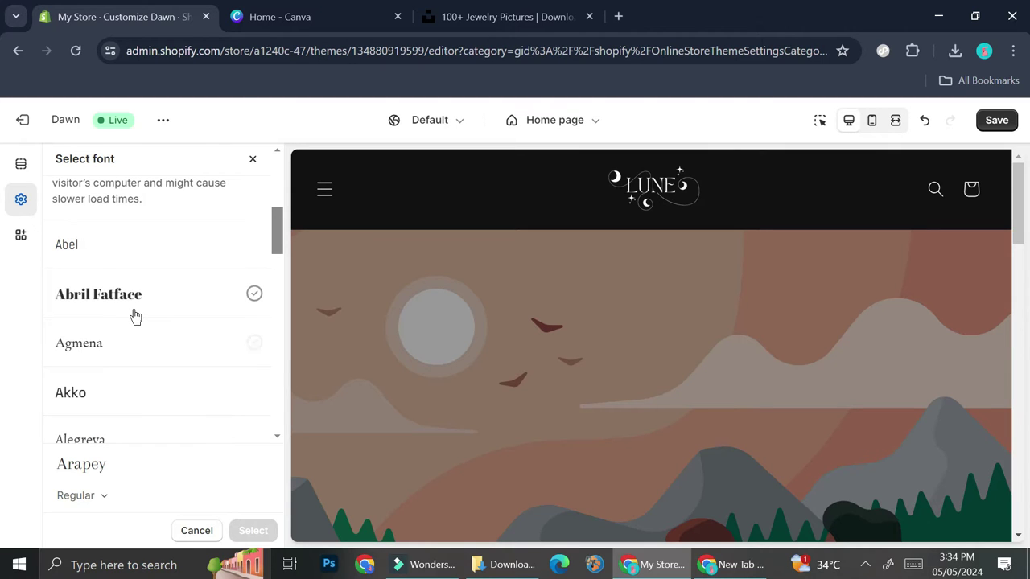
scroll(132, 318, "down", 3)
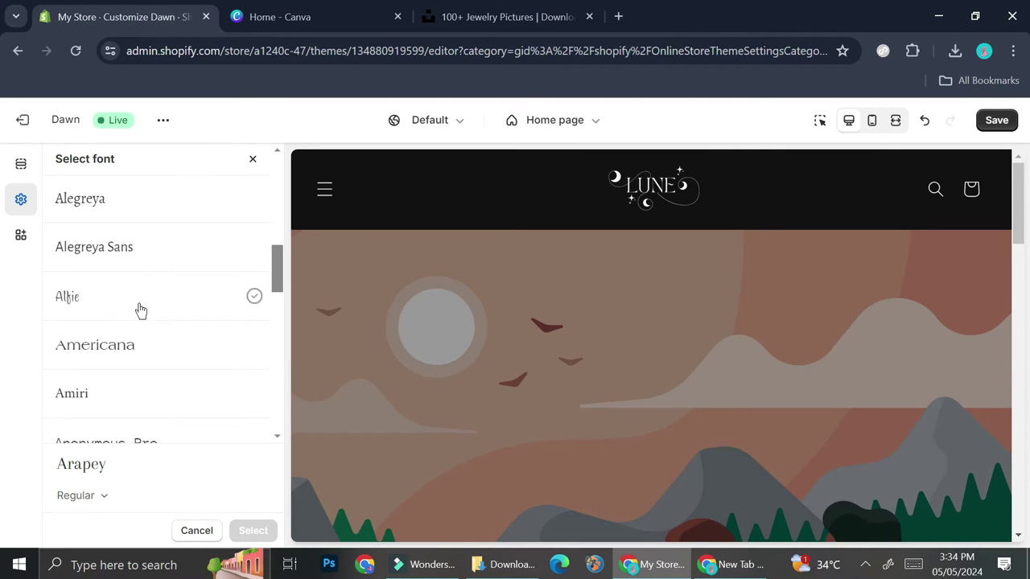
scroll(137, 313, "down", 3)
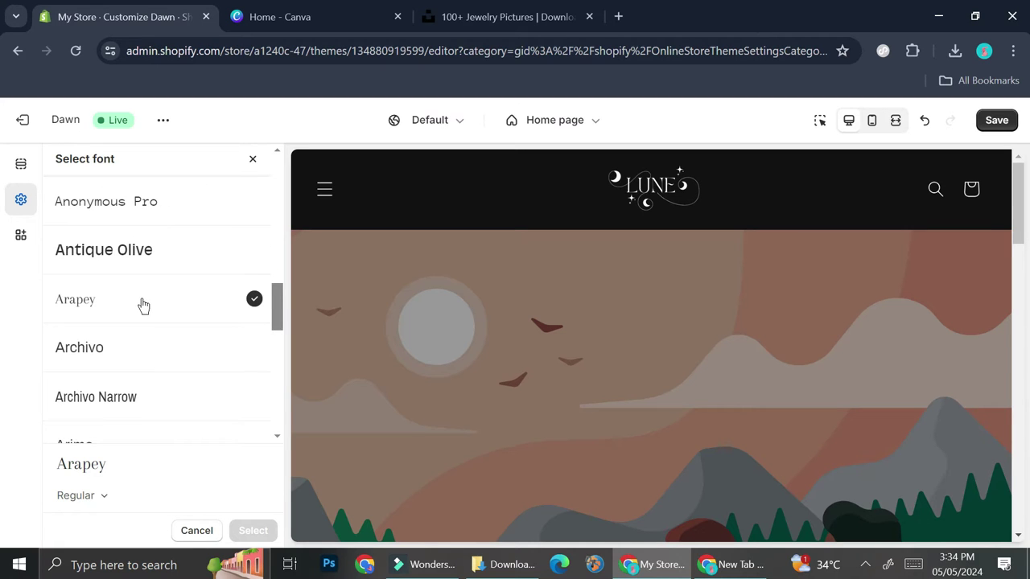
scroll(140, 303, "down", 8)
left_click(206, 368)
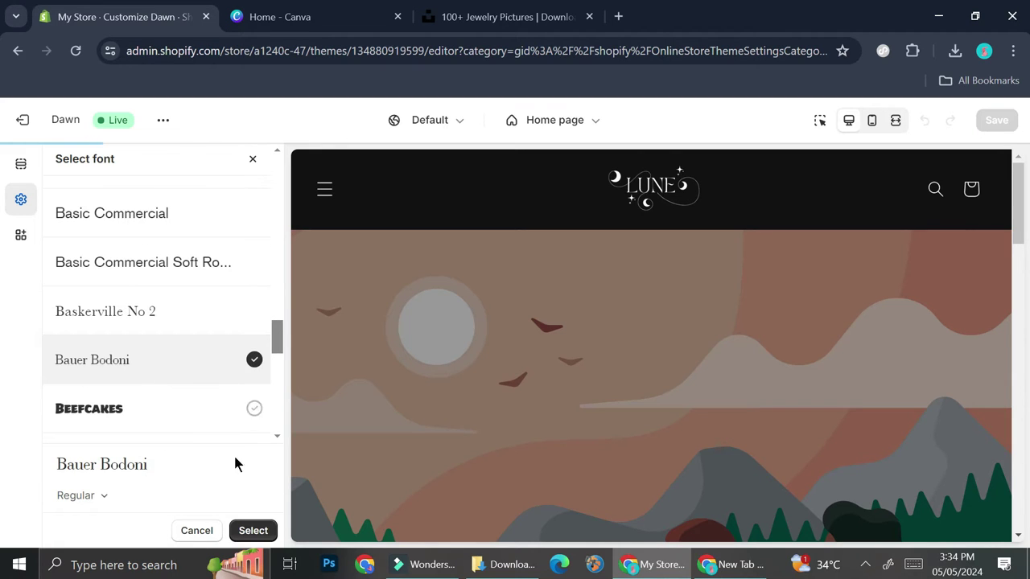
left_click(244, 530)
Review the fonts, banner and featured products in the home page preview, and return to the section list.
scroll(648, 306, "down", 6)
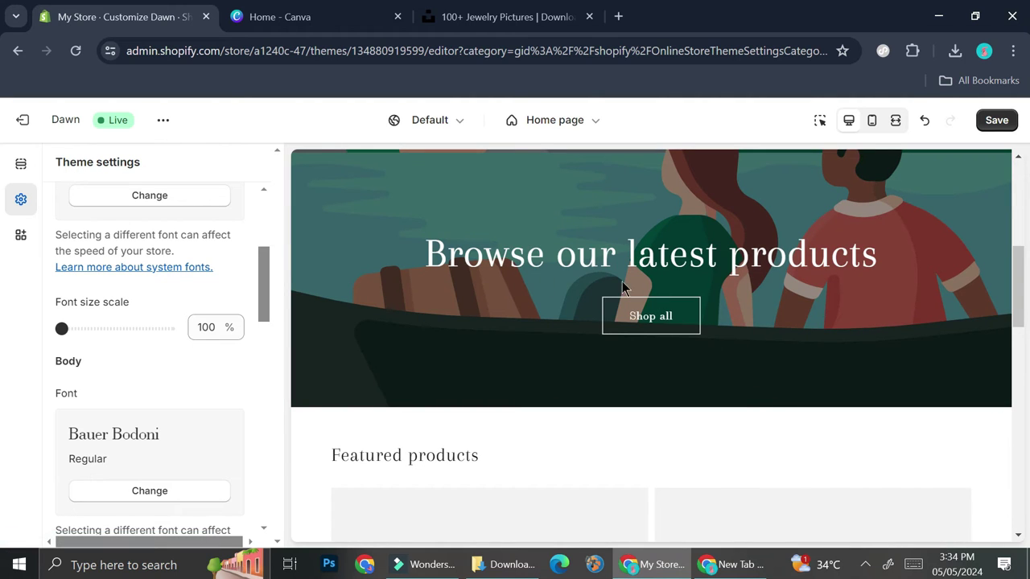
scroll(593, 273, "down", 10)
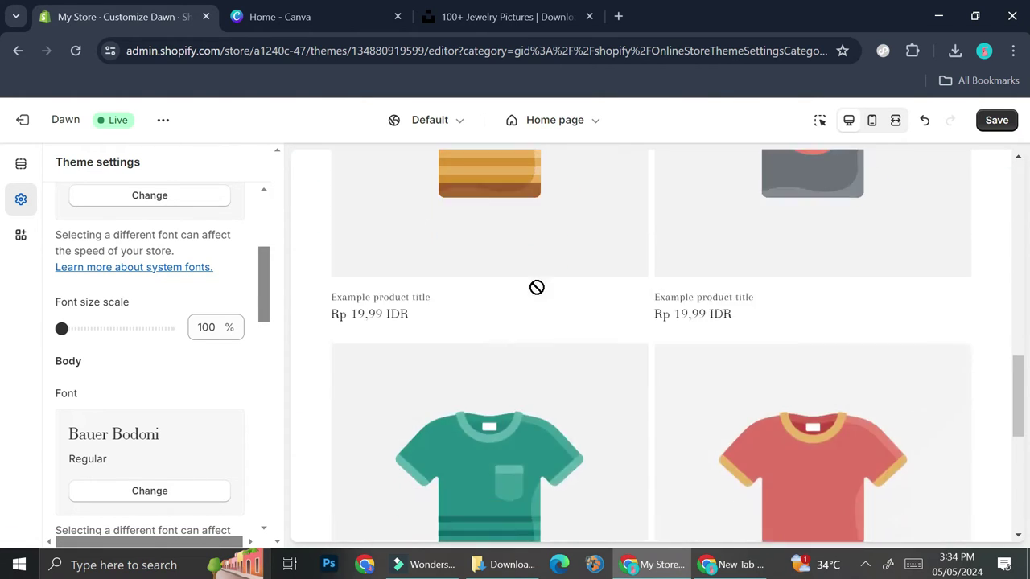
scroll(539, 283, "up", 15)
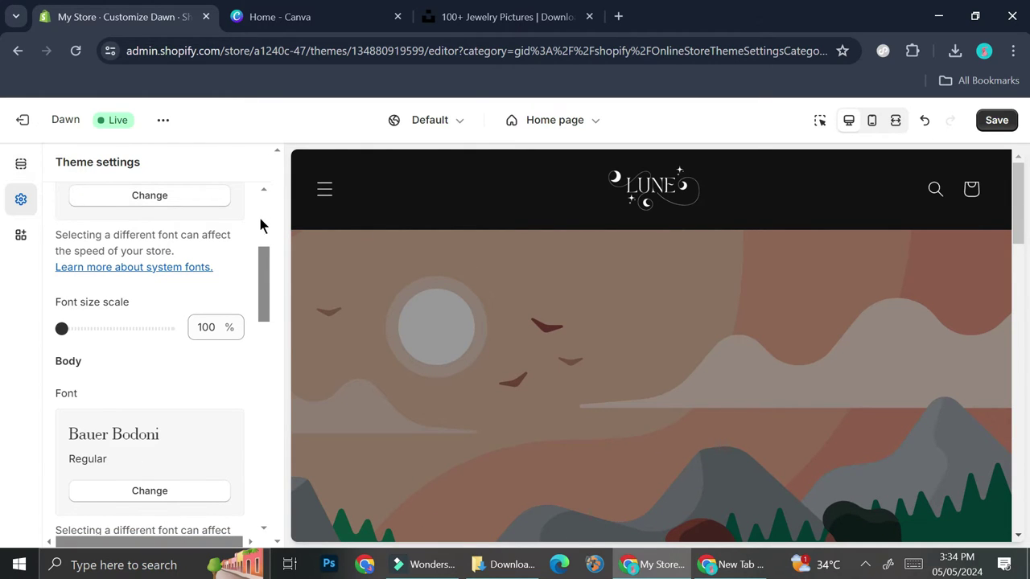
left_click(21, 164)
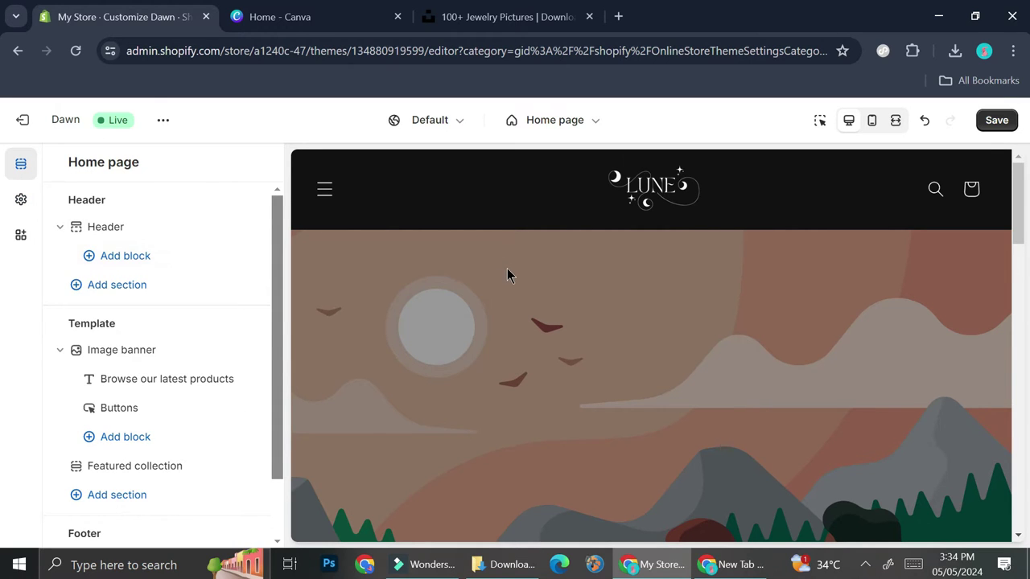
scroll(507, 274, "down", 10)
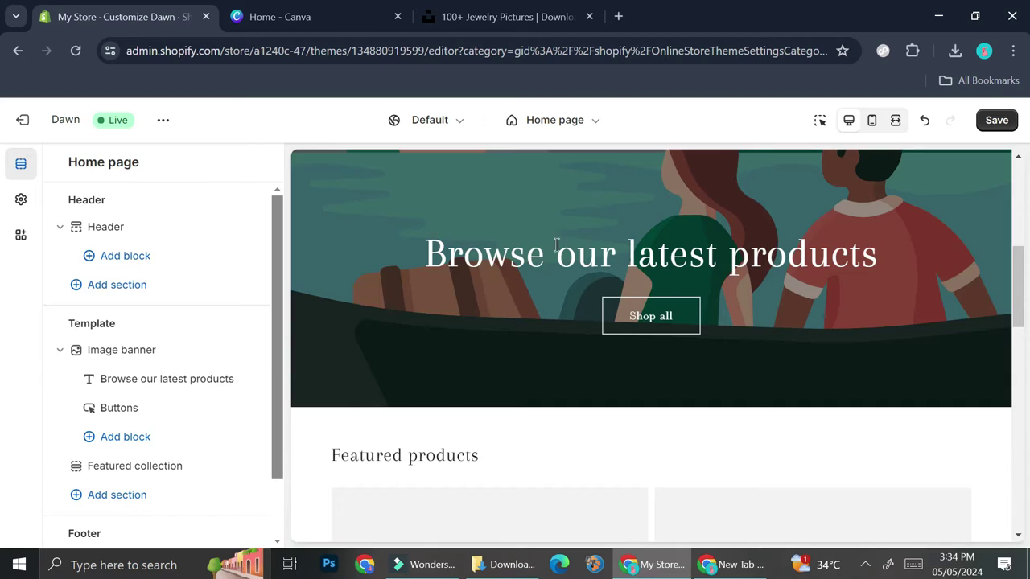
scroll(549, 236, "up", 5)
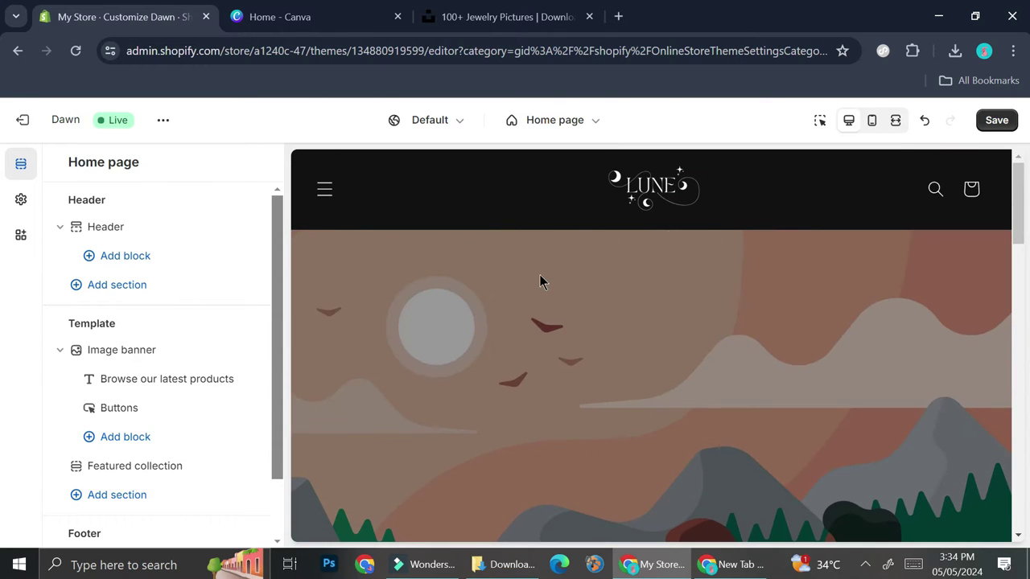
scroll(539, 274, "down", 2)
scroll(537, 293, "down", 2)
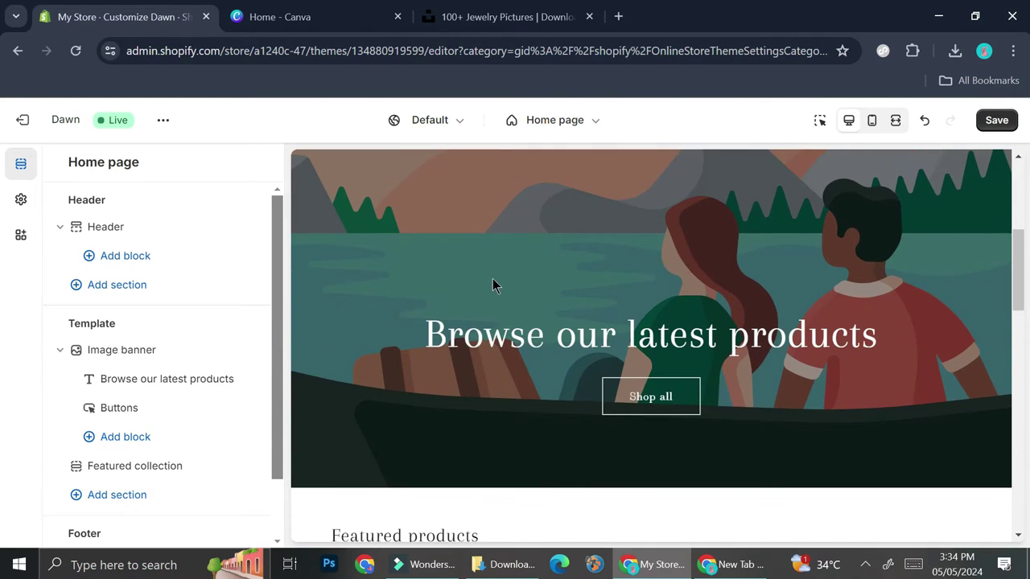
scroll(494, 285, "down", 4)
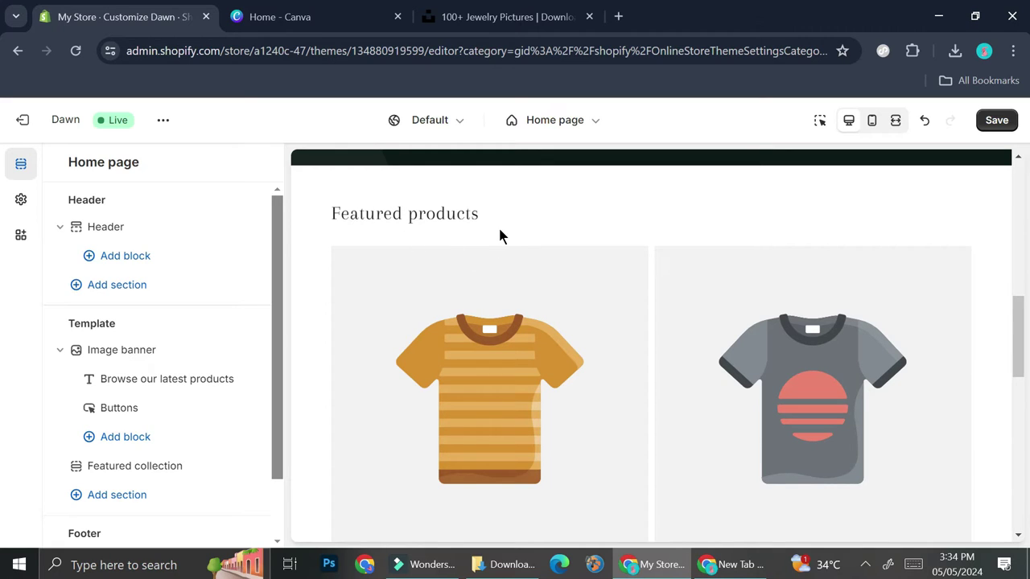
Delete the Featured collection section from the home page template.
mouse_move(186, 361)
scroll(174, 387, "down", 1)
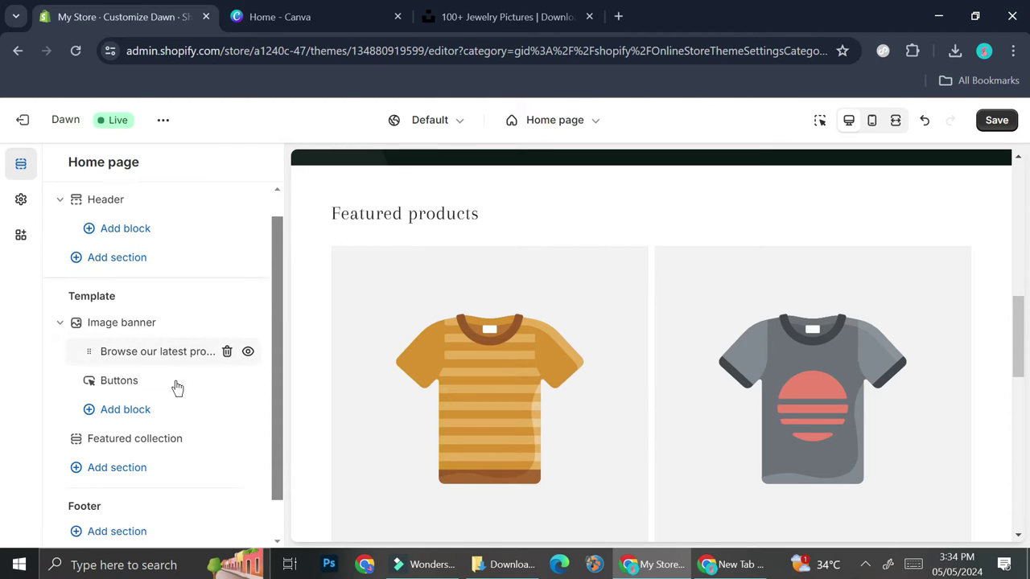
left_click(224, 396)
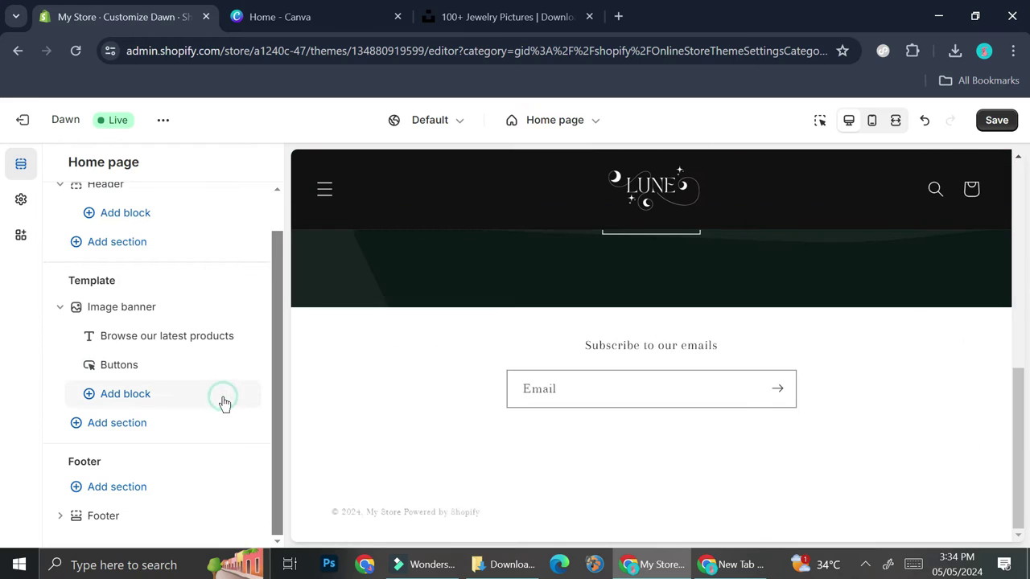
Add an Image with text section below the image banner in the template and check it in the preview.
left_click(78, 424)
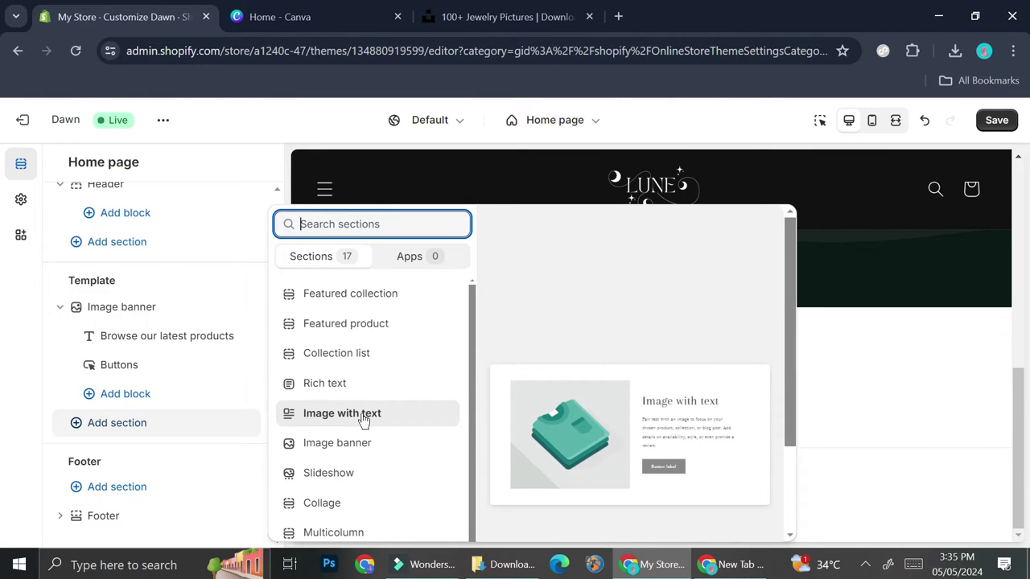
left_click(363, 417)
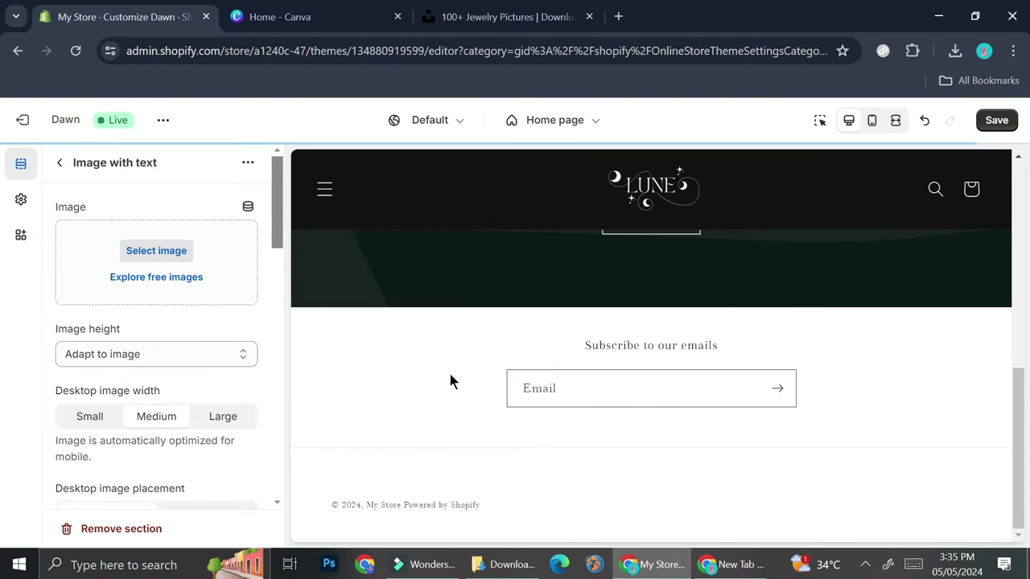
scroll(501, 275, "up", 1)
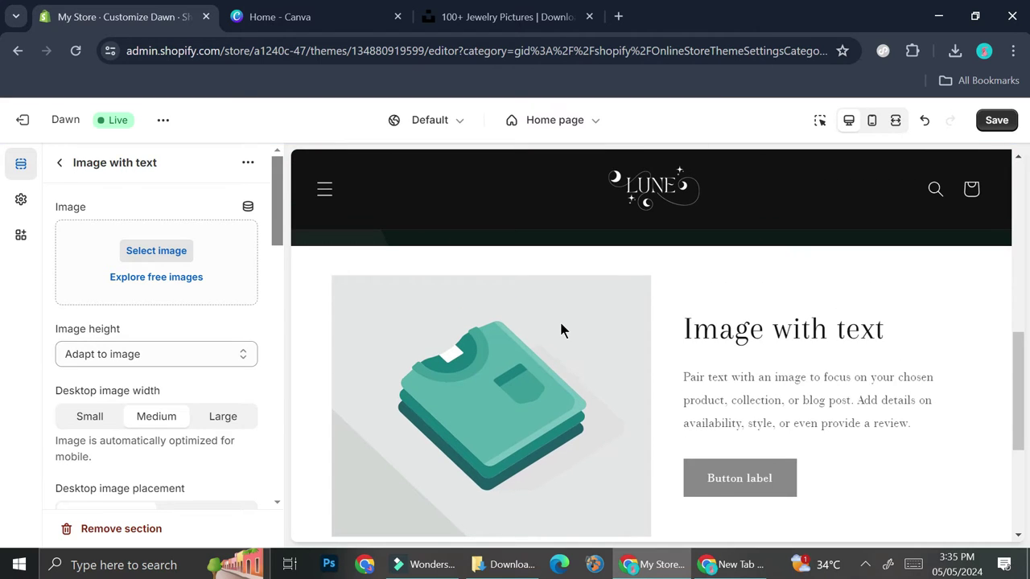
scroll(559, 320, "up", 2)
scroll(553, 336, "down", 4)
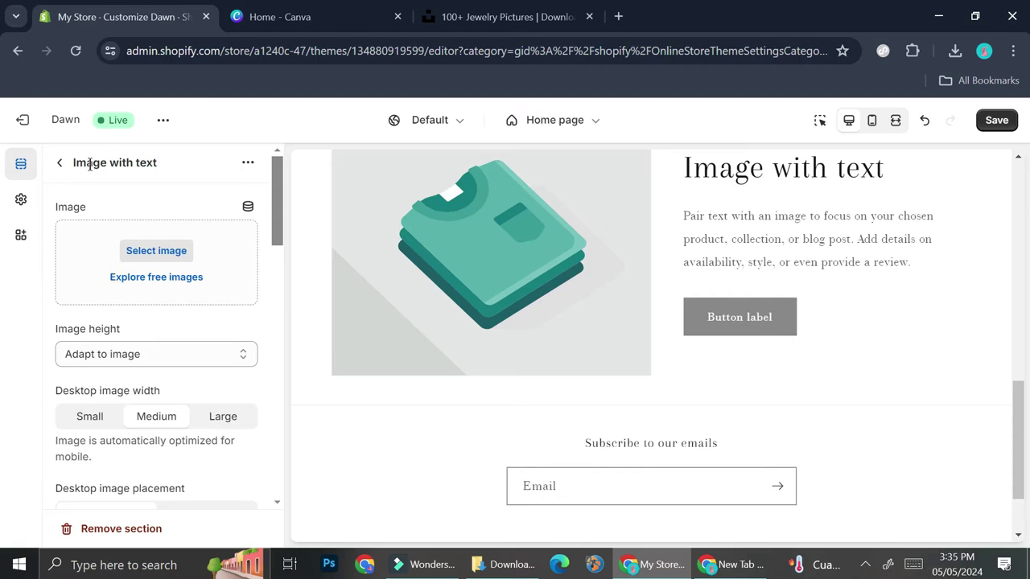
Try adding an Image banner section below the Image with text section.
left_click(59, 162)
left_click(374, 303)
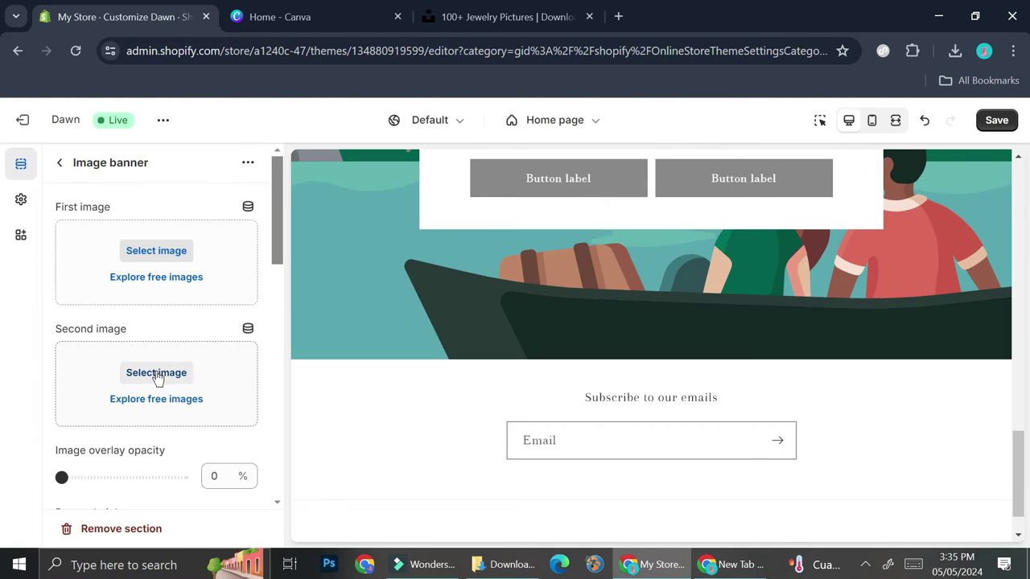
left_click(59, 163)
Add a Slideshow section below the Image with text section and return to the section list.
left_click(128, 426)
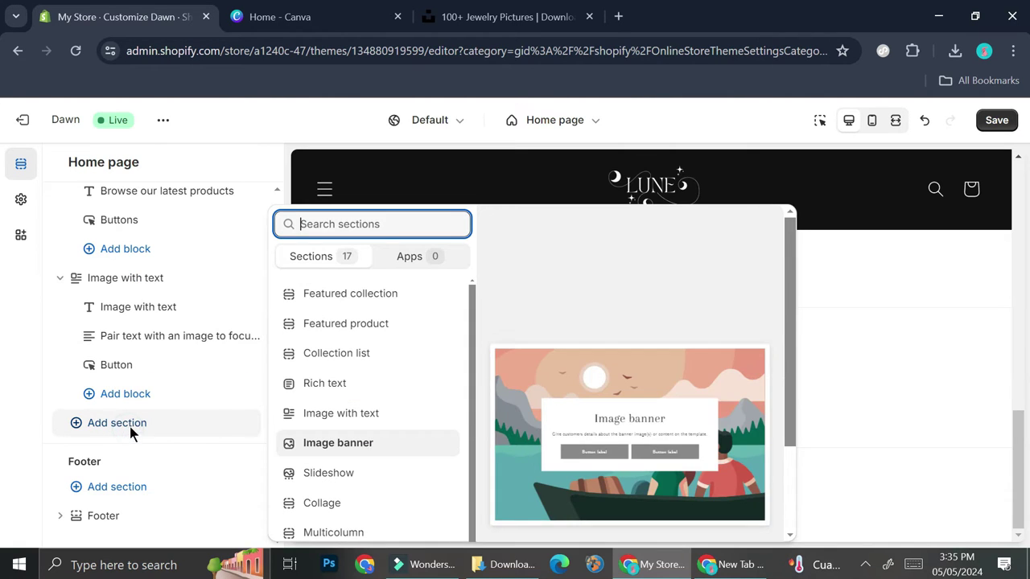
key("Escape")
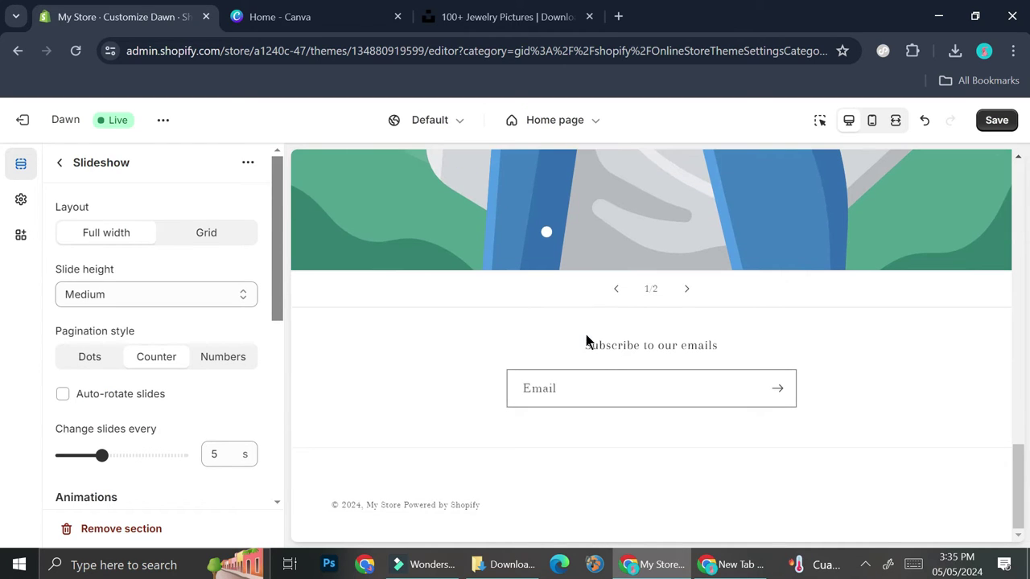
left_click(60, 162)
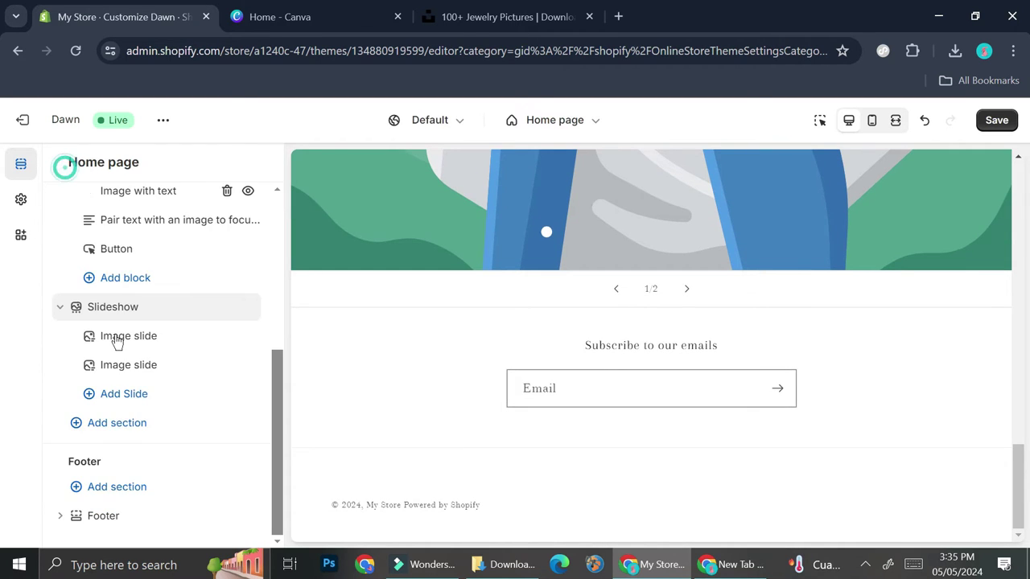
Add a Multirow section below the slideshow and set its button style to Solid button.
left_click(126, 423)
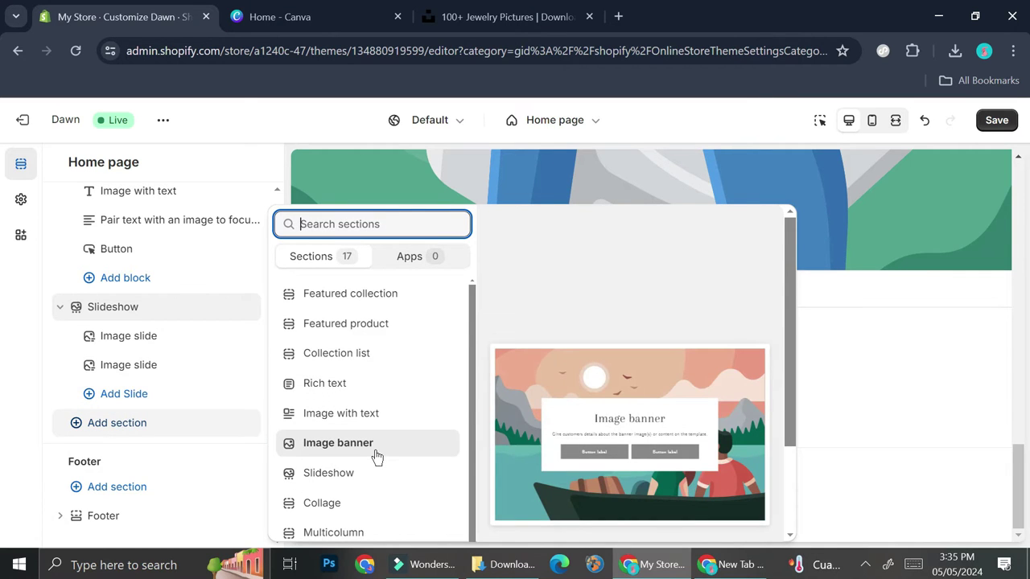
scroll(377, 456, "down", 1)
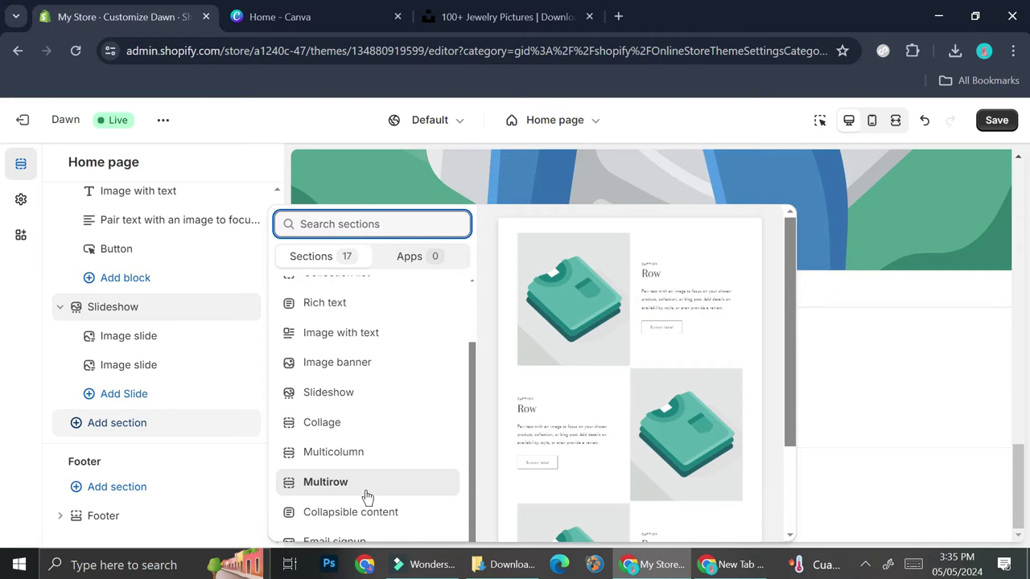
left_click(367, 487)
left_click(97, 299)
scroll(120, 283, "down", 3)
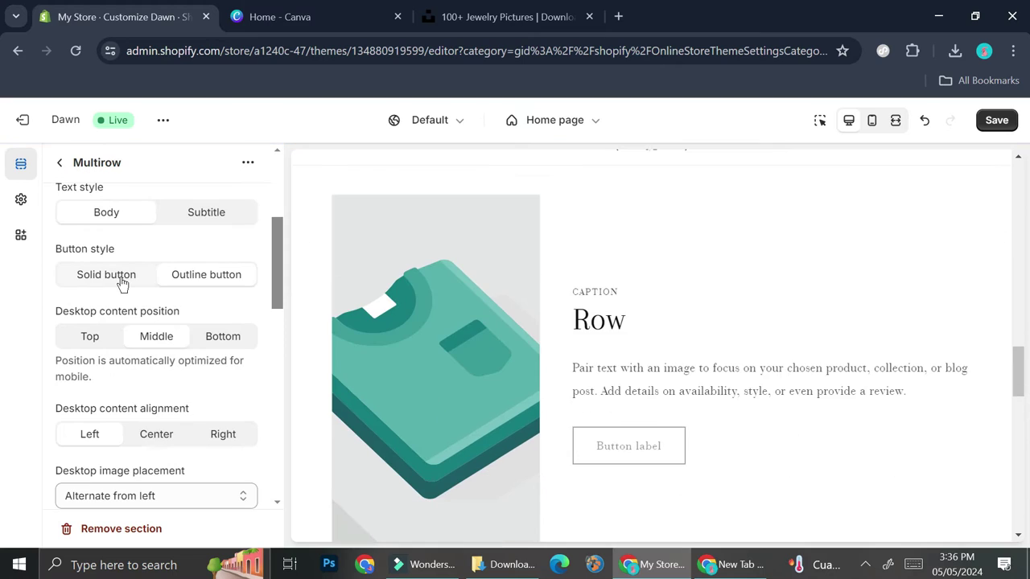
left_click(121, 281)
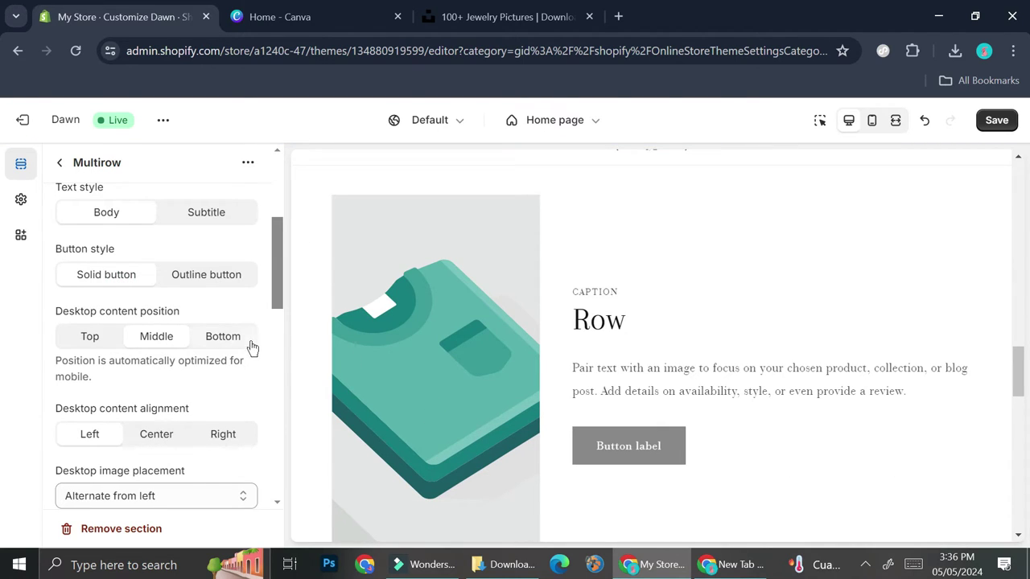
scroll(242, 342, "down", 2)
left_click(208, 338)
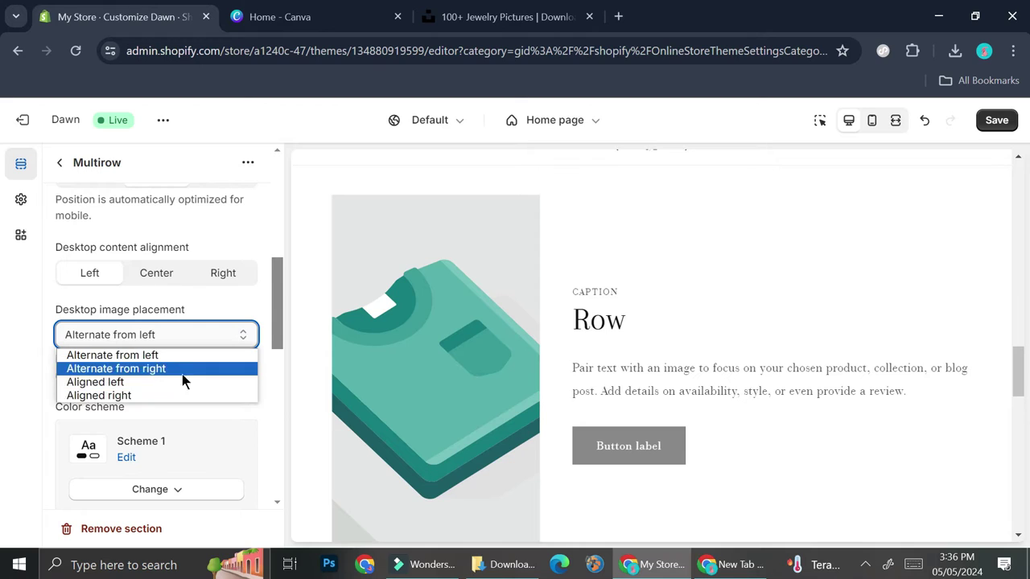
left_click(231, 335)
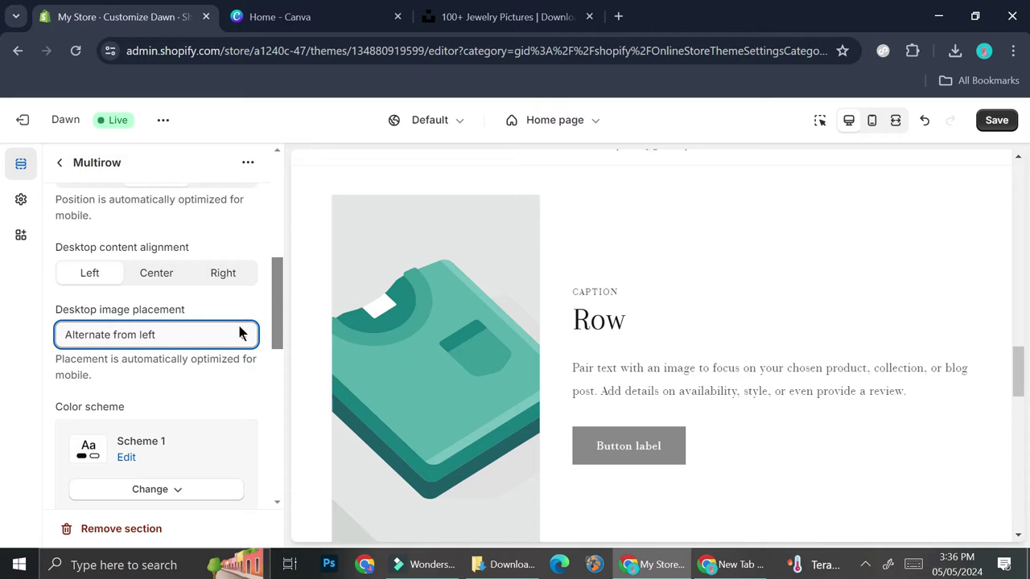
Set the Multirow section's color scheme to Scheme 4.
scroll(235, 334, "down", 1)
scroll(235, 338, "down", 1)
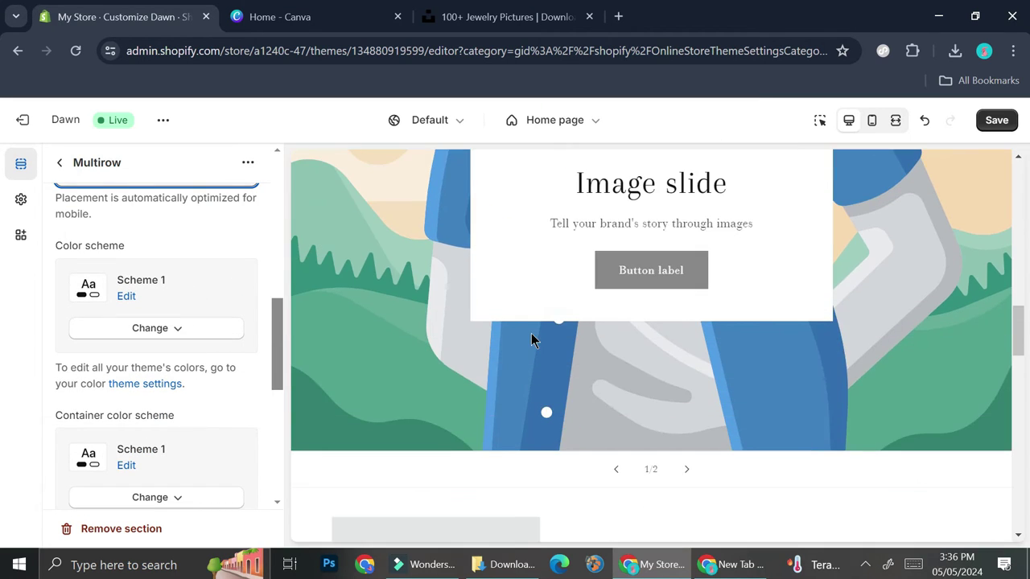
left_click(172, 326)
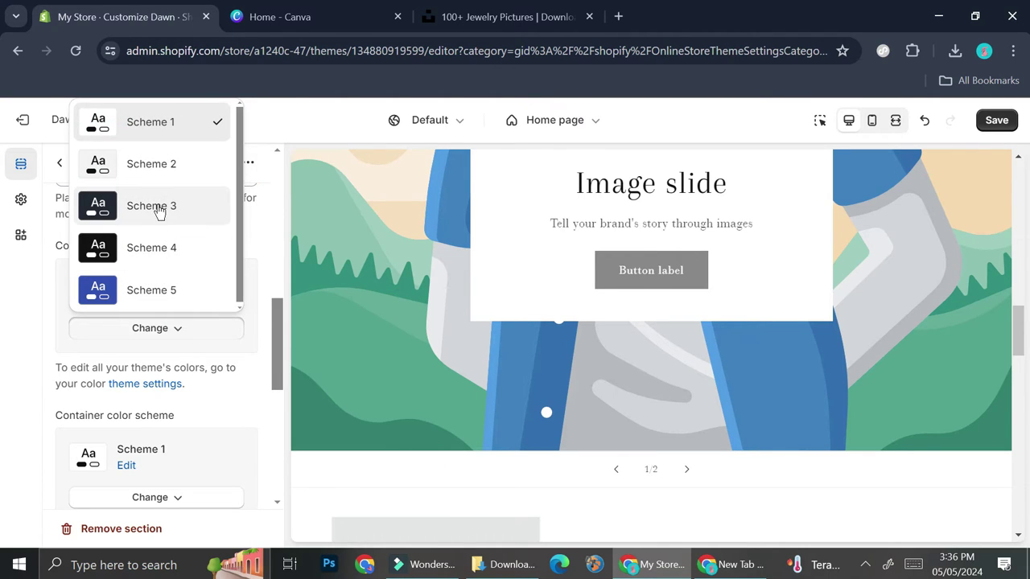
left_click(191, 207)
left_click(179, 245)
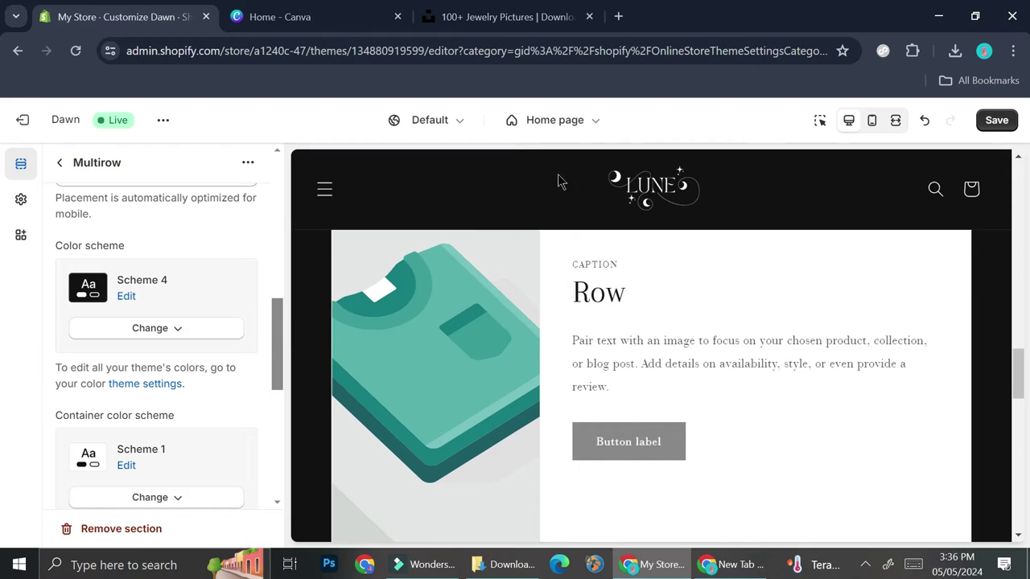
Examine the remaining Multirow settings, including container color scheme and mobile layout, and check the section in the page preview.
scroll(197, 346, "down", 2)
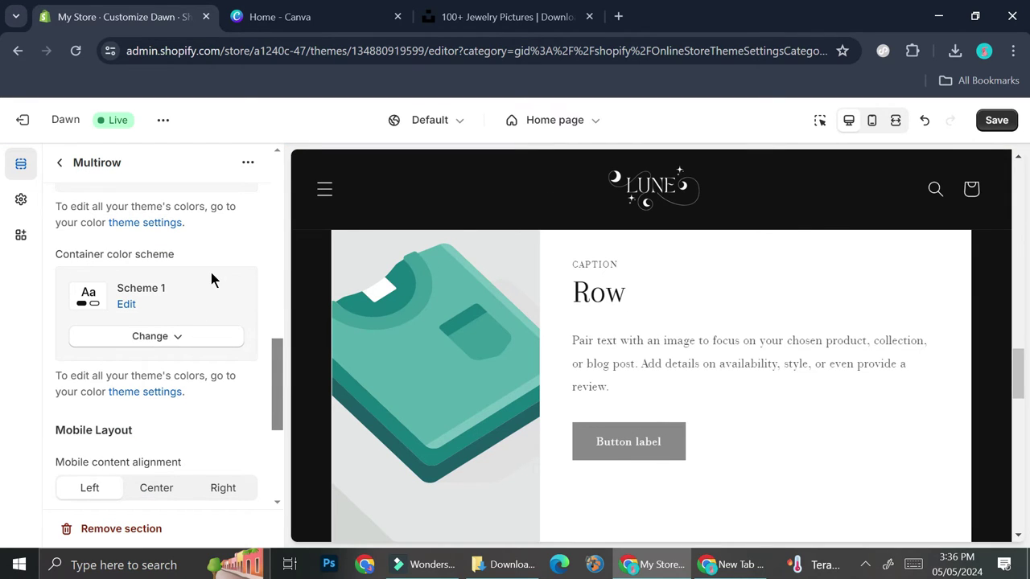
scroll(211, 278, "down", 1)
scroll(141, 258, "up", 1)
scroll(416, 324, "up", 3)
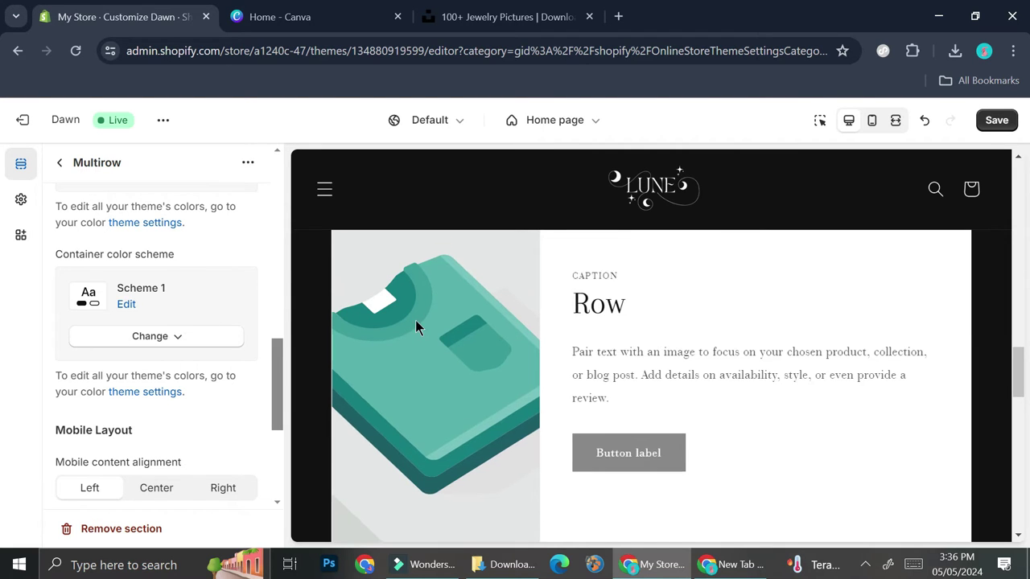
scroll(618, 402, "down", 2)
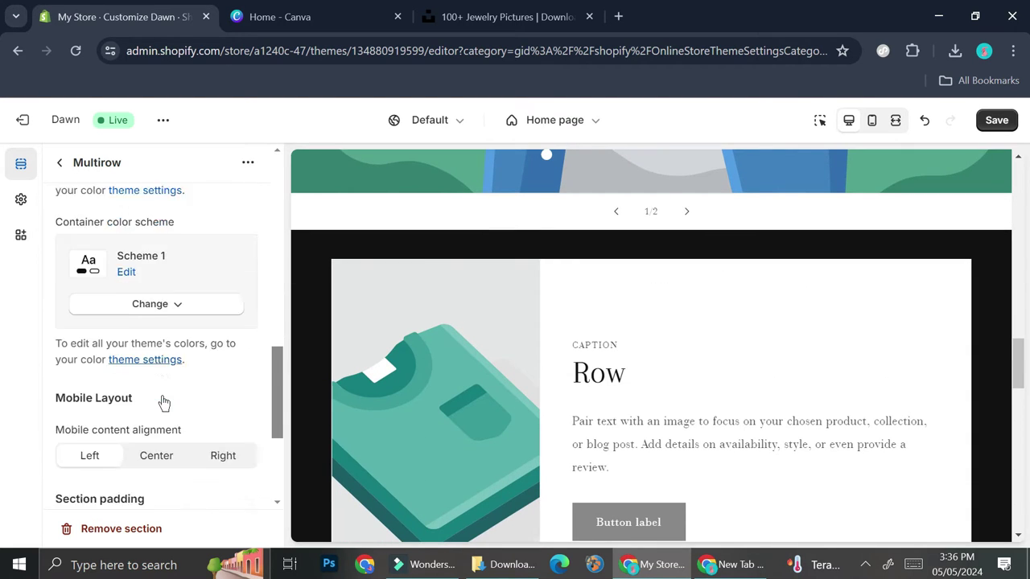
scroll(161, 386, "up", 5)
scroll(475, 351, "down", 10)
scroll(476, 359, "down", 1)
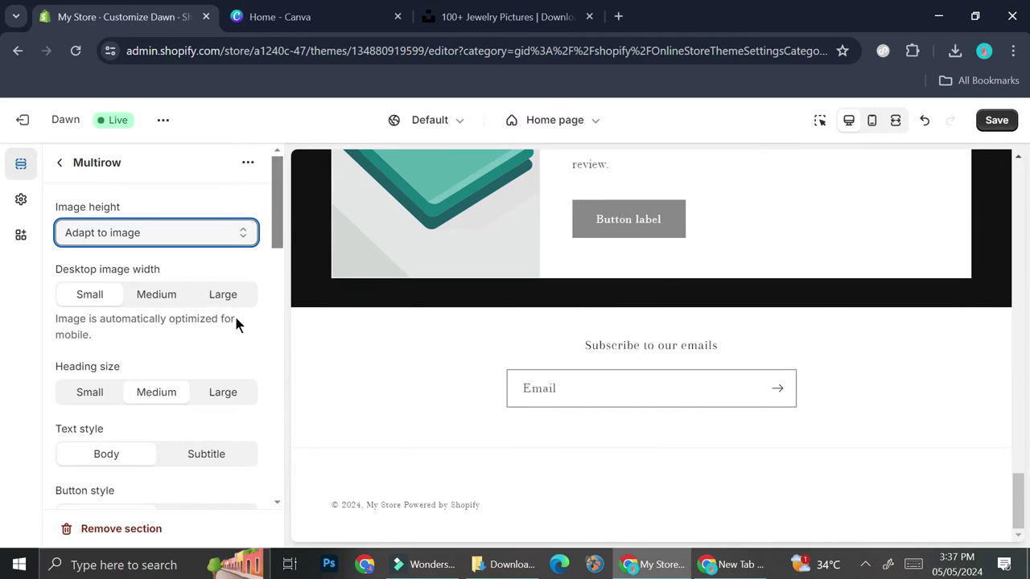
Add an Image banner section below the Multirow section in the home page template and check the preview.
left_click(58, 163)
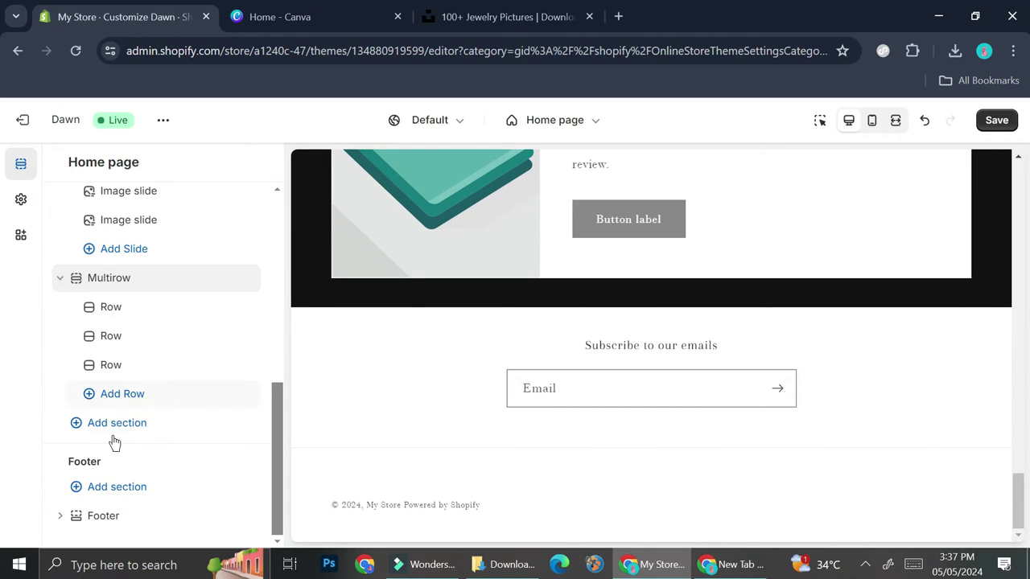
left_click(120, 425)
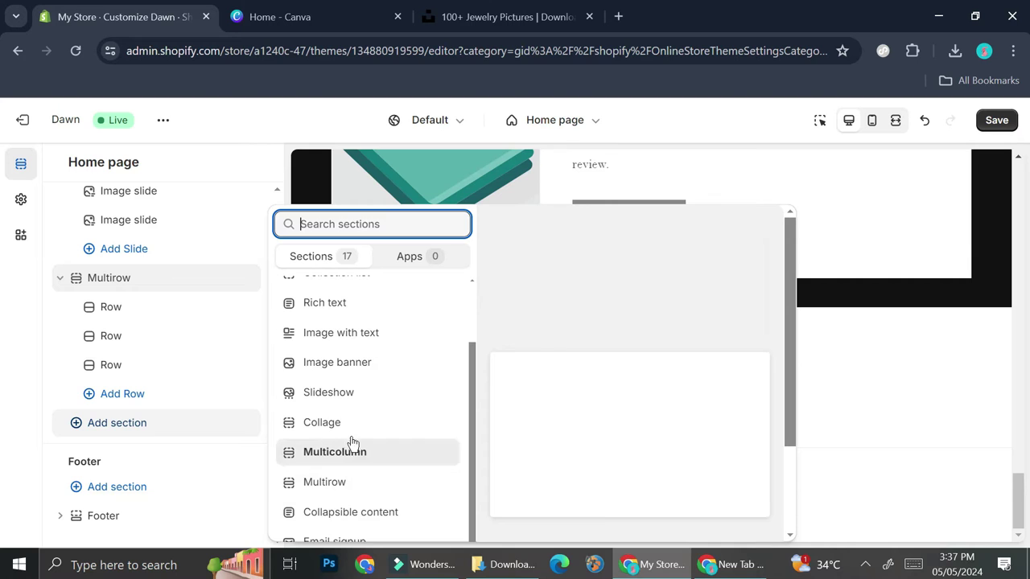
left_click(360, 366)
scroll(731, 294, "up", 5)
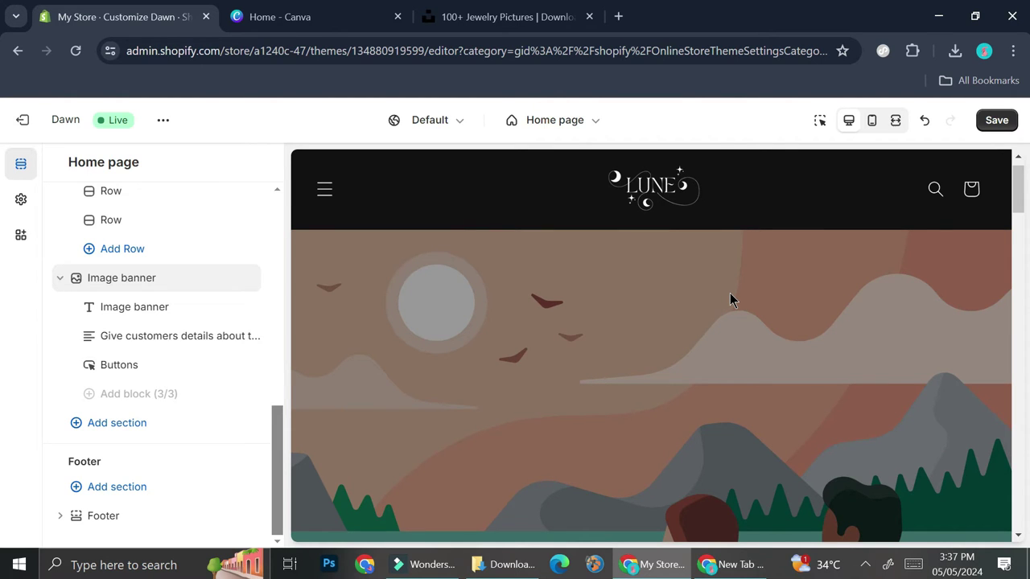
Switch to Canva and search its templates for "website".
left_click(314, 9)
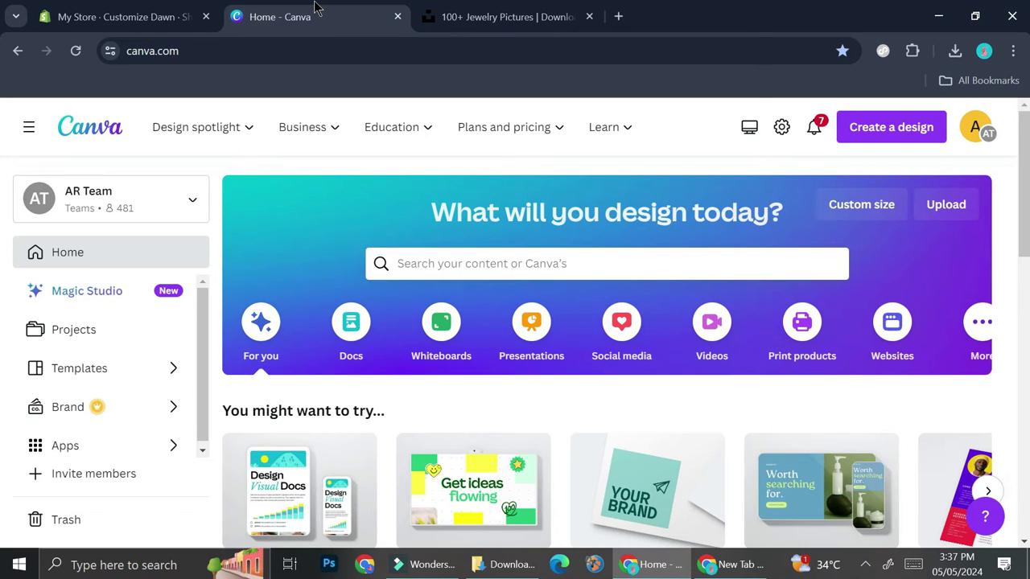
left_click(459, 265)
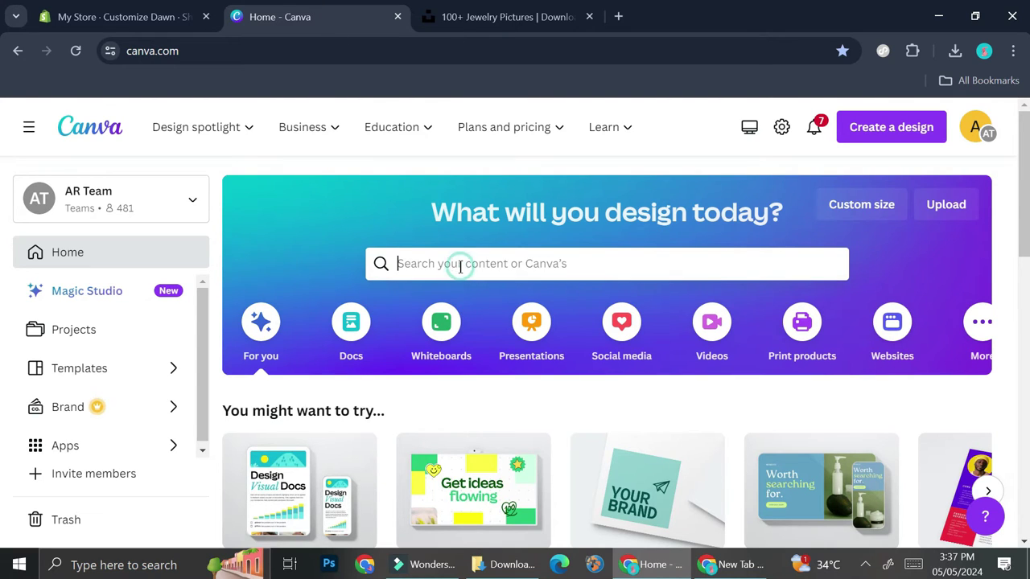
type("we")
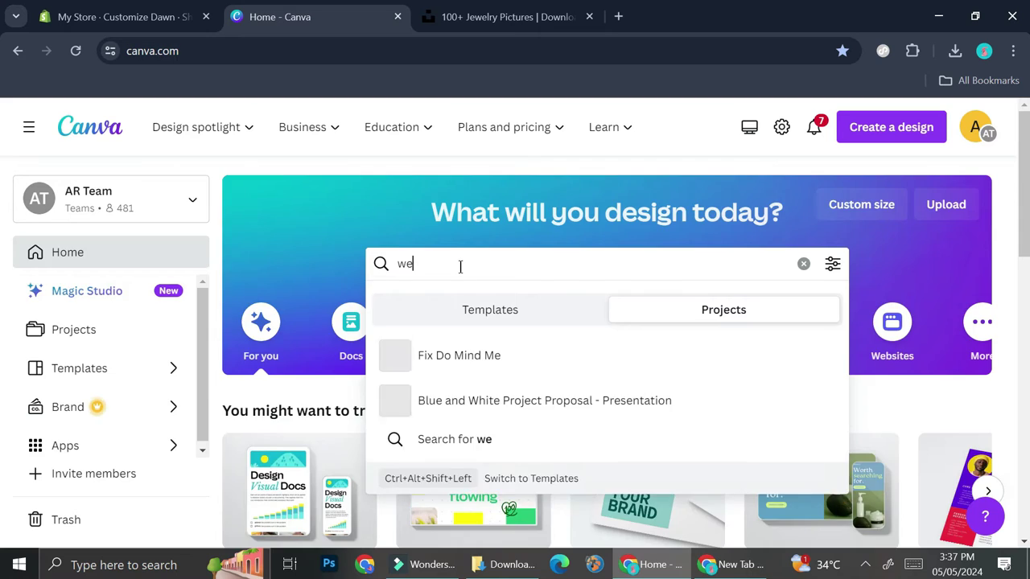
type("bsite")
key("Return")
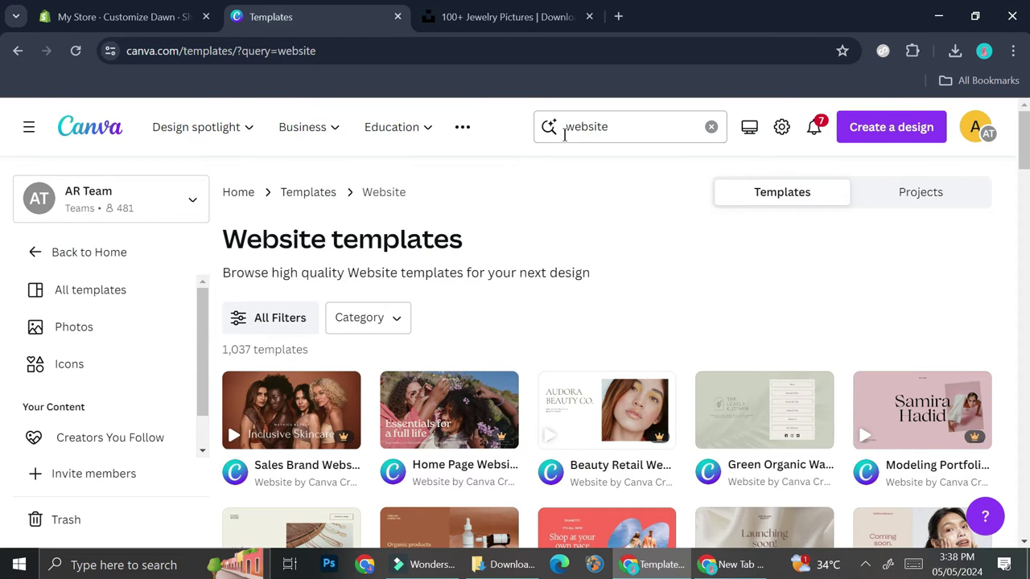
Refine the template search to the suggested "Jewelry Website".
left_click(564, 134)
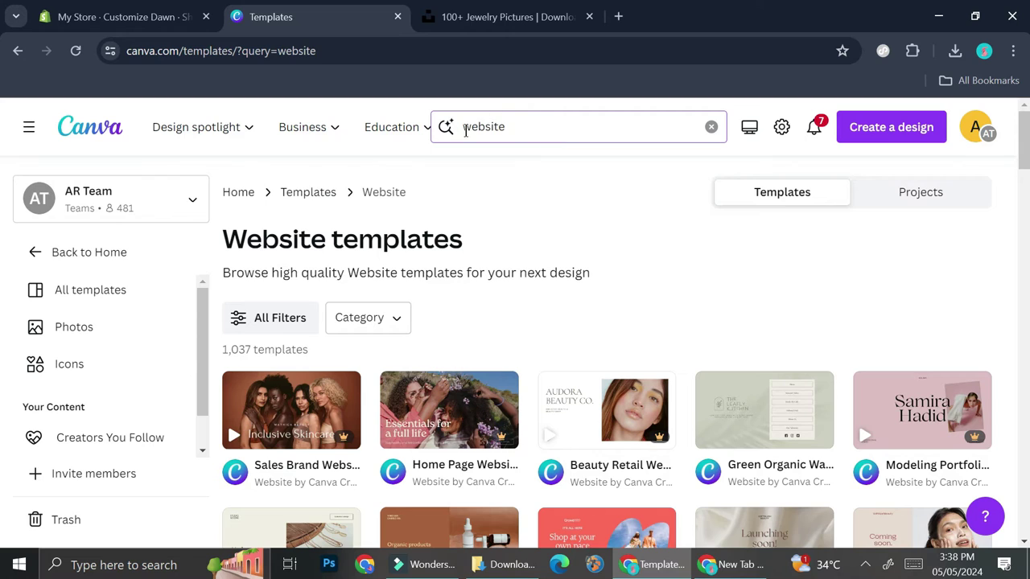
left_click(466, 131)
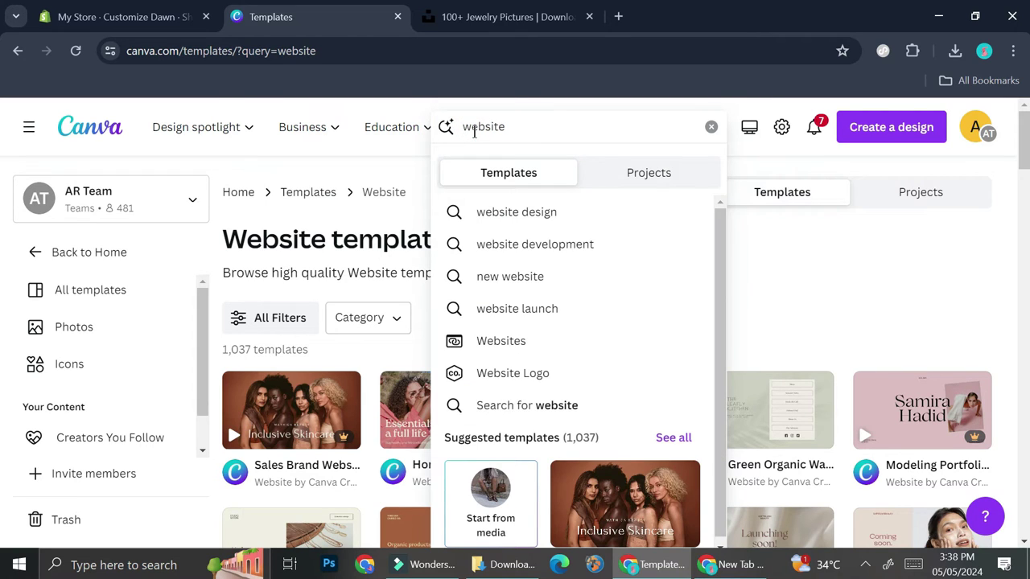
type("Jewe")
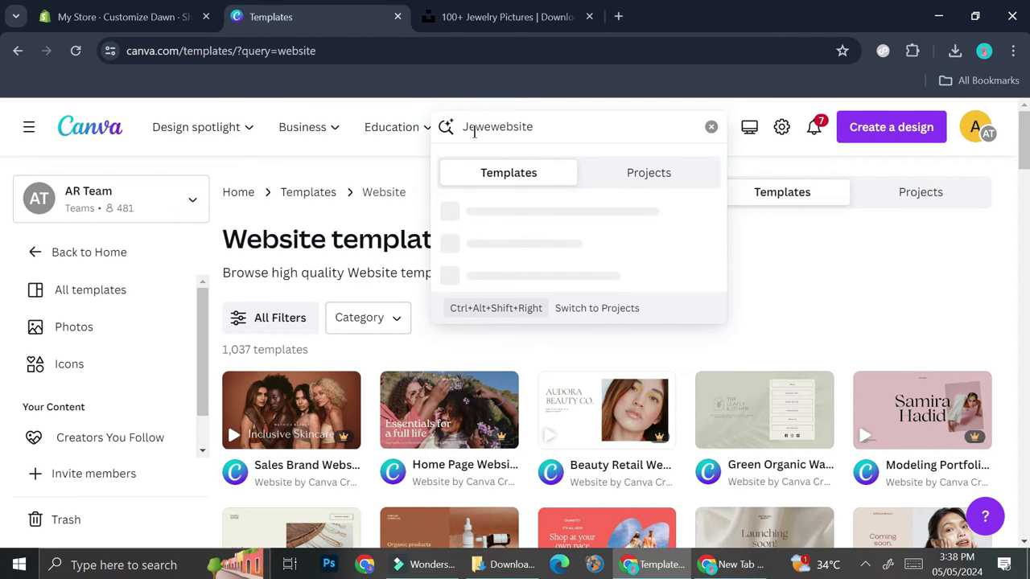
type("lr")
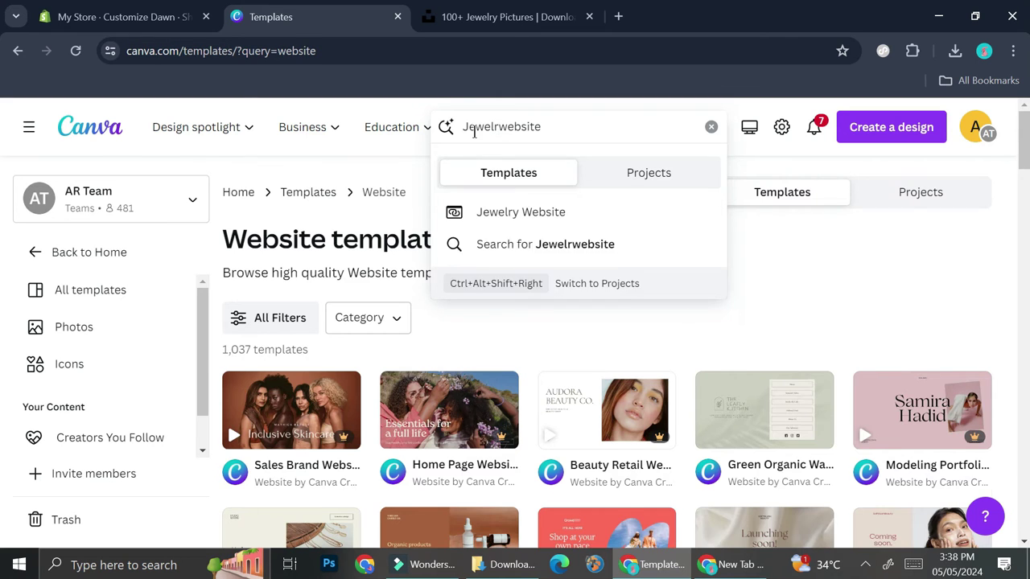
left_click(563, 211)
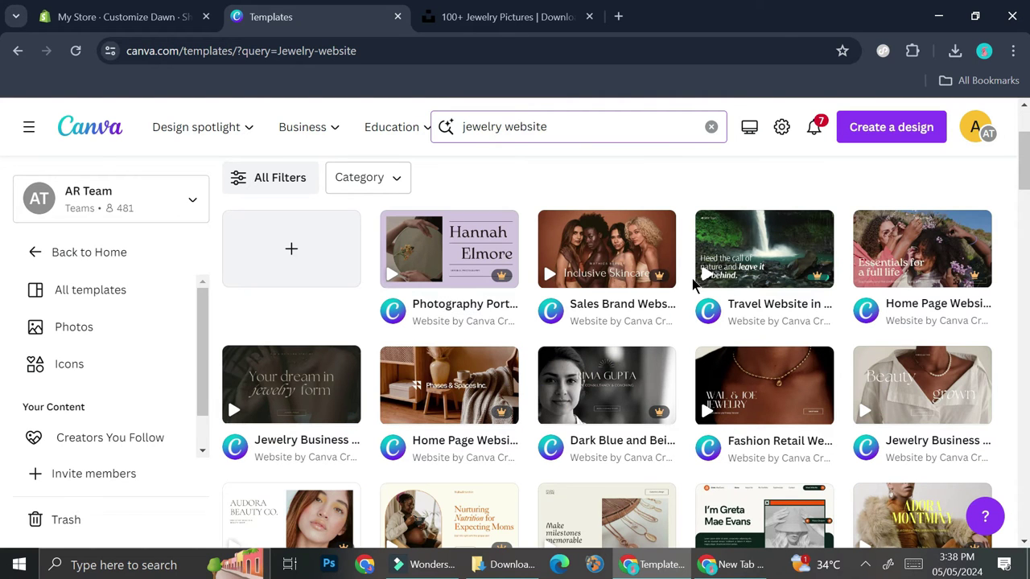
Preview the Jewelry Business Website in Dark Brown Gold Beige Modern Luxe Style template and open it for customising.
scroll(785, 338, "down", 2)
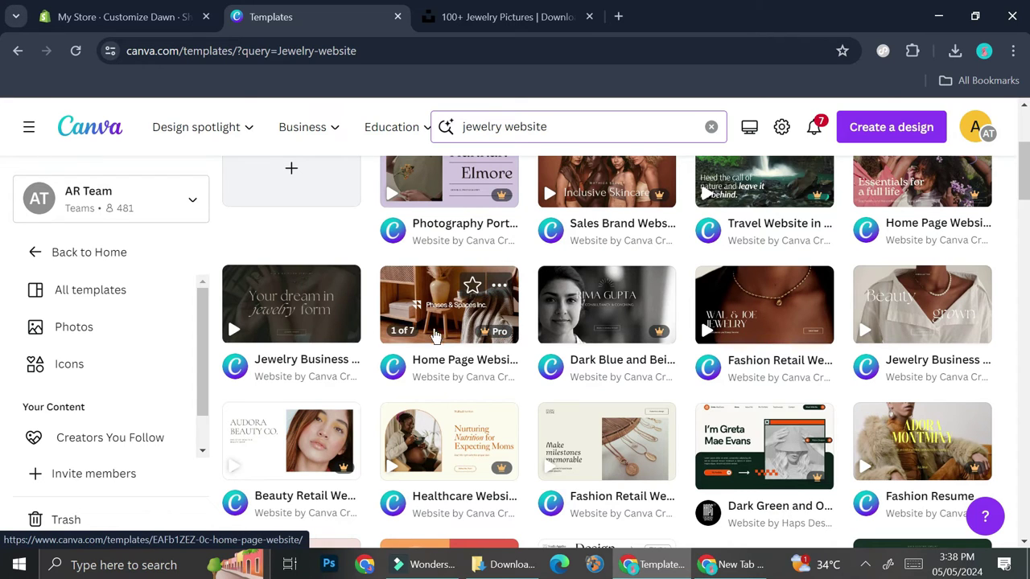
left_click(307, 314)
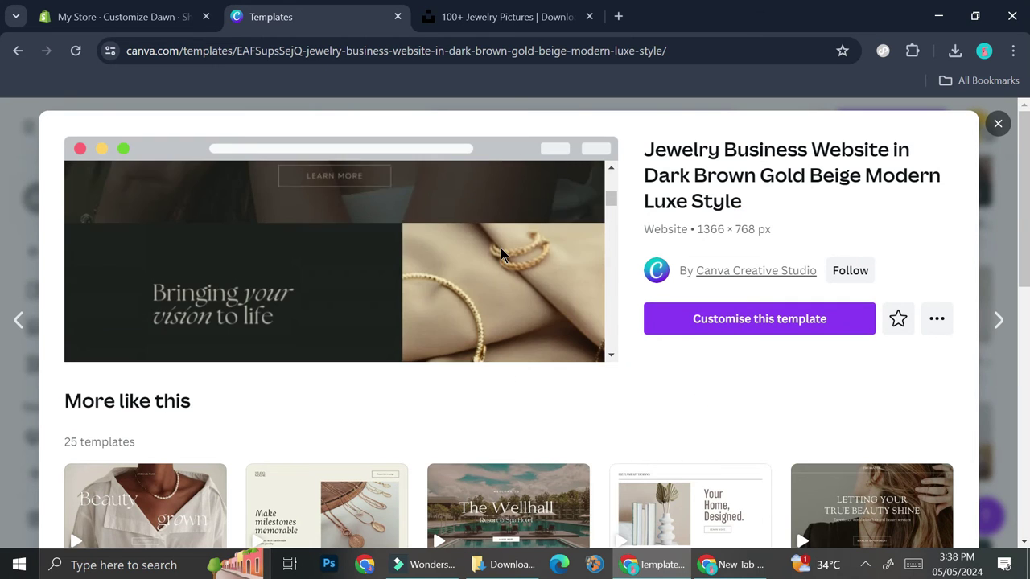
scroll(501, 251, "down", 6)
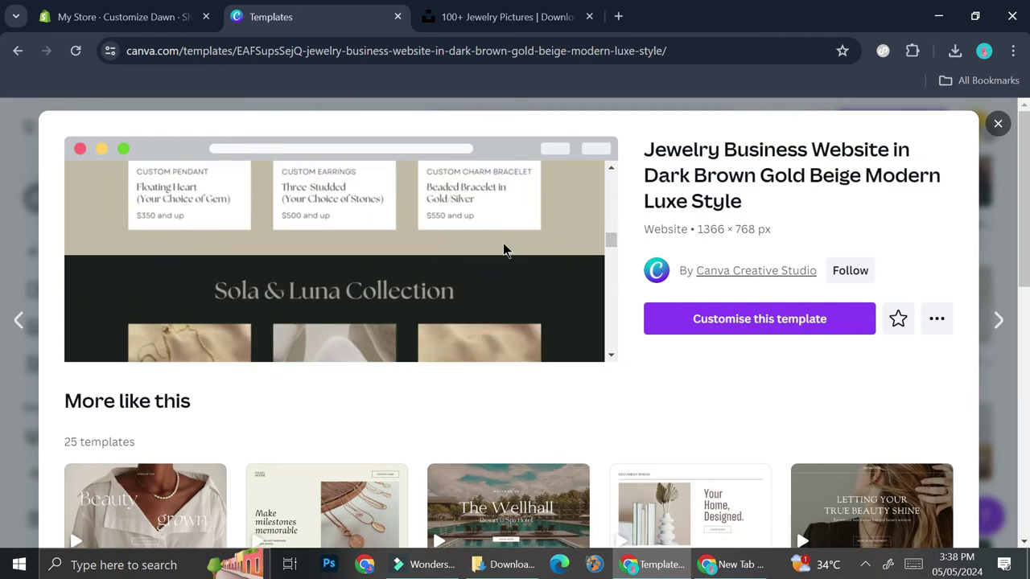
scroll(503, 250, "down", 10)
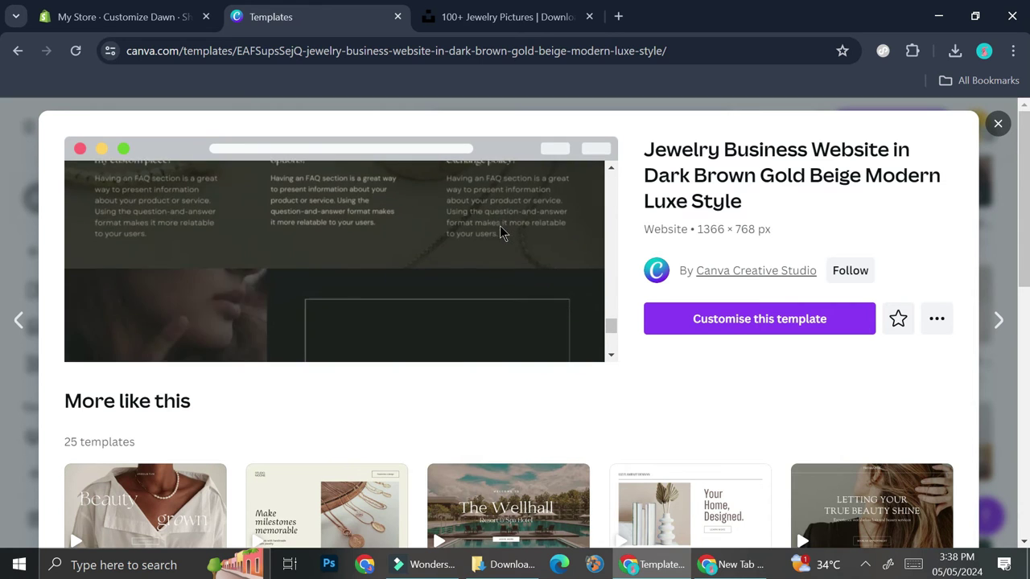
scroll(499, 232, "down", 4)
scroll(673, 172, "down", 2)
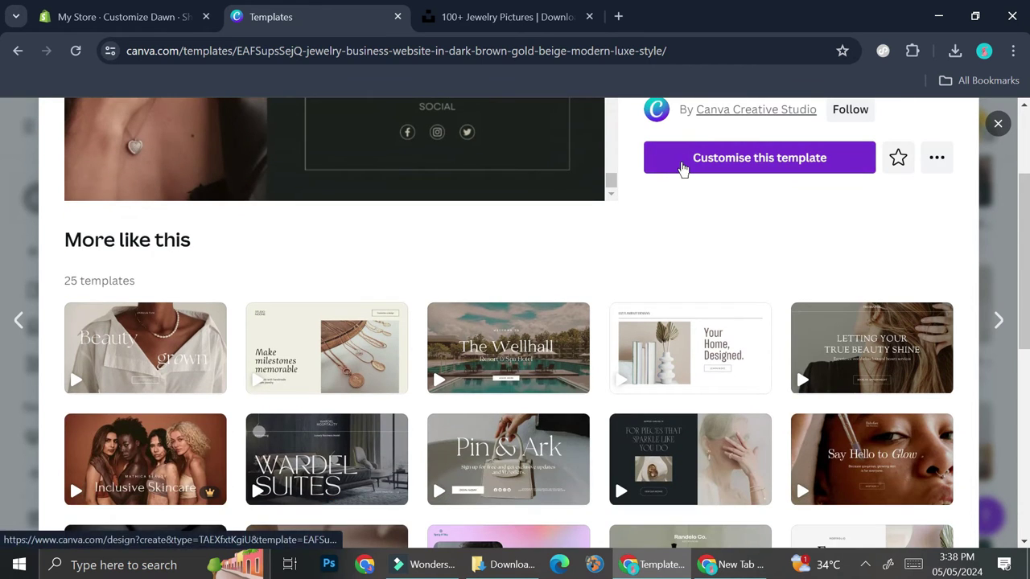
left_click(682, 165)
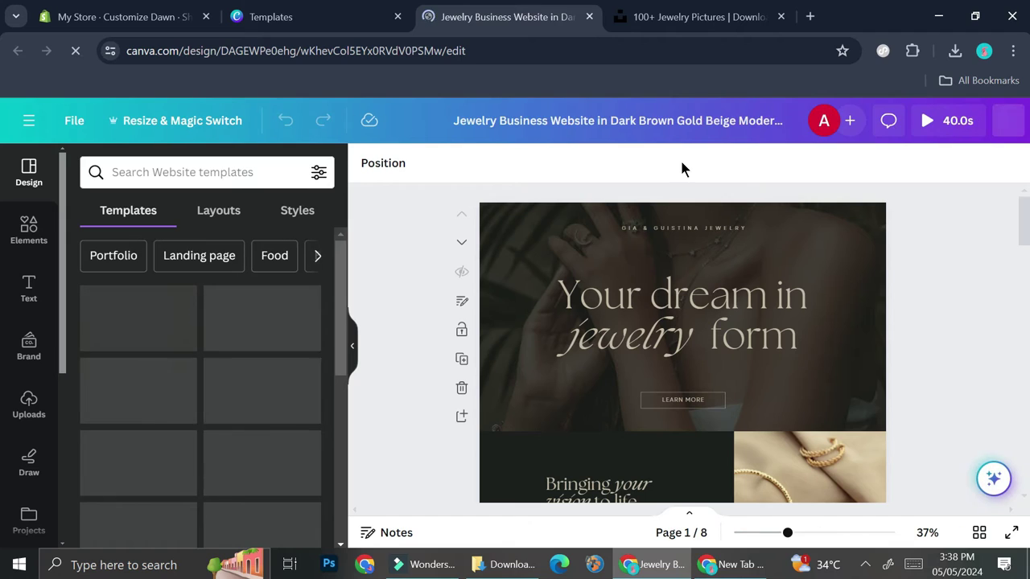
Switch to Unsplash and browse the free landscape jewelry photos for suitable store images.
left_click(712, 16)
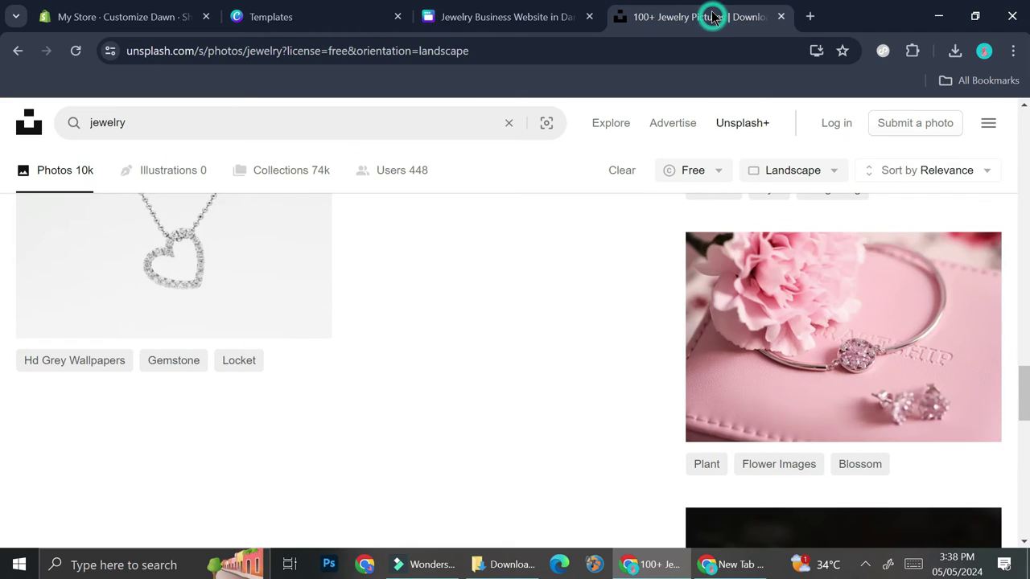
scroll(435, 266, "up", 15)
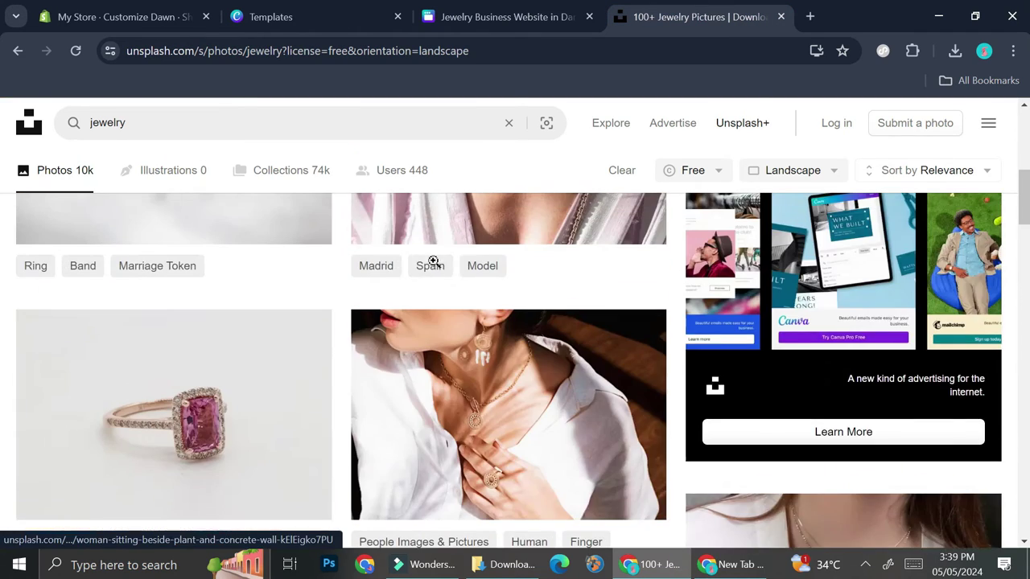
scroll(436, 264, "up", 3)
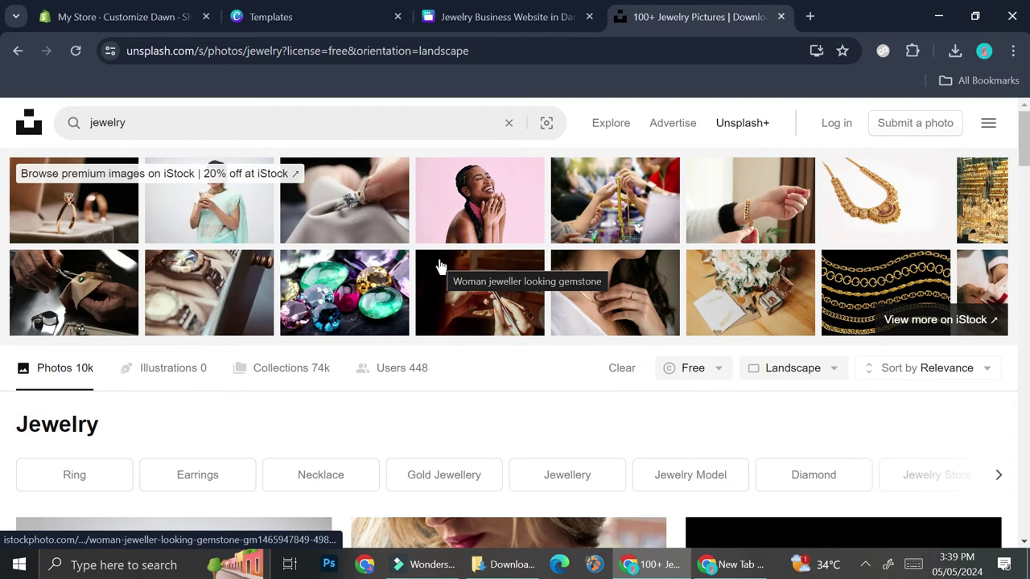
scroll(438, 265, "down", 2)
scroll(437, 262, "down", 2)
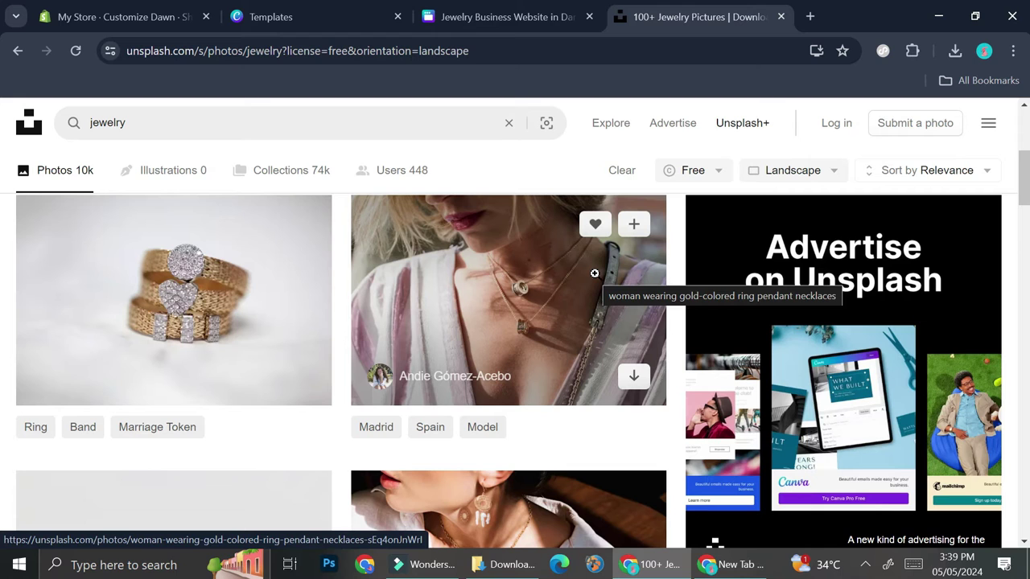
scroll(634, 262, "down", 2)
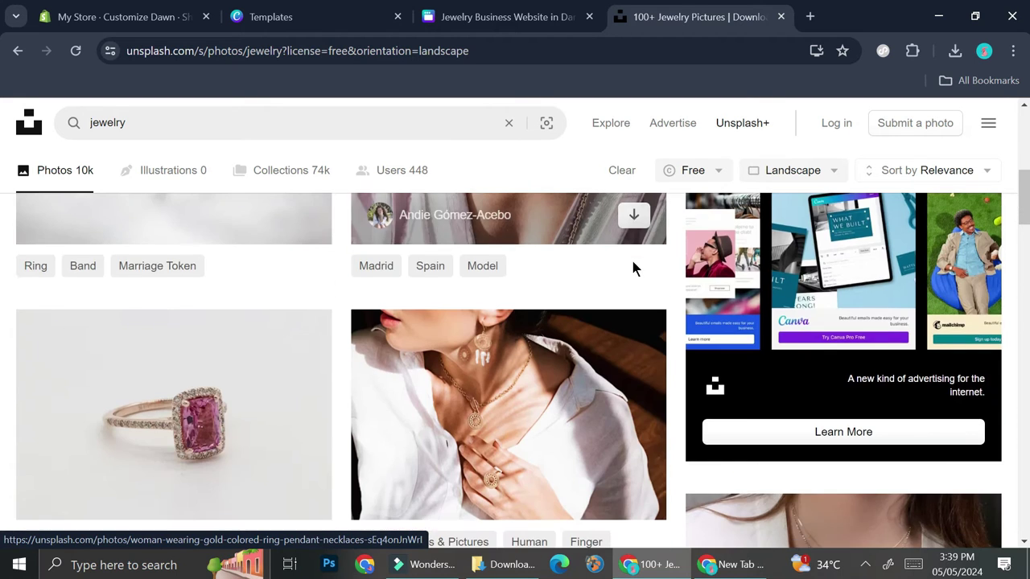
scroll(434, 280, "down", 2)
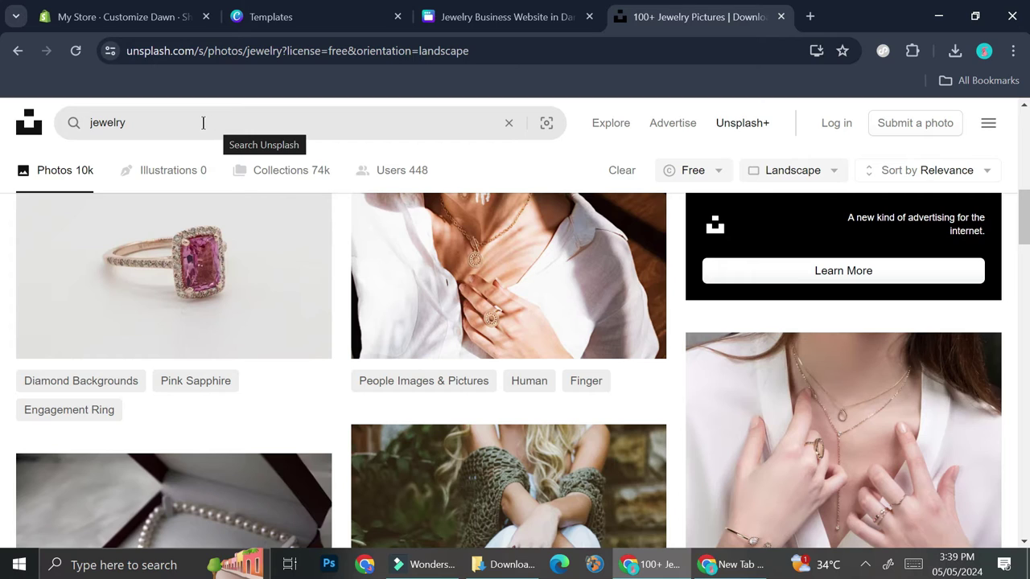
left_click_drag(202, 122, 82, 140)
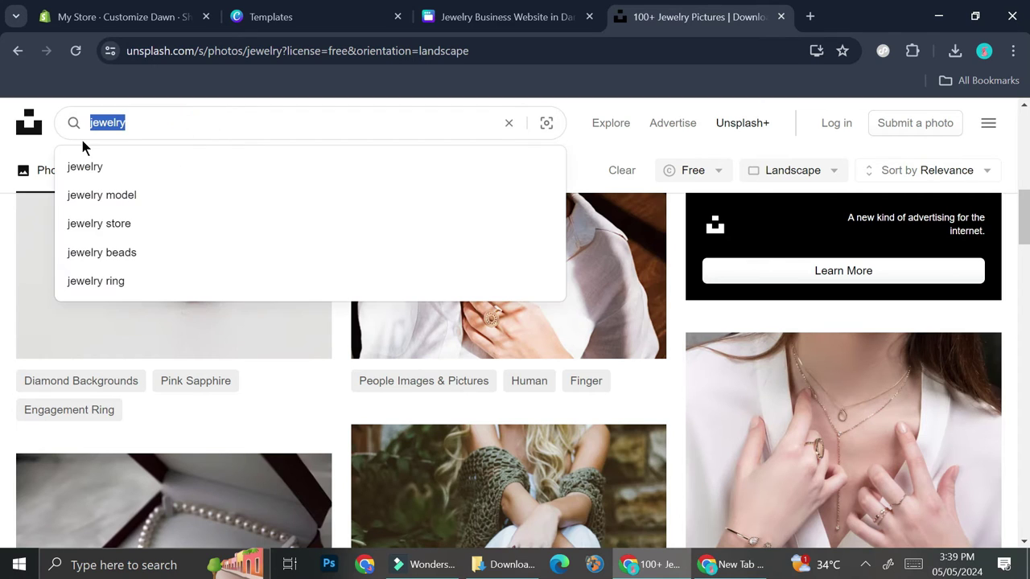
left_click(229, 124)
left_click(587, 157)
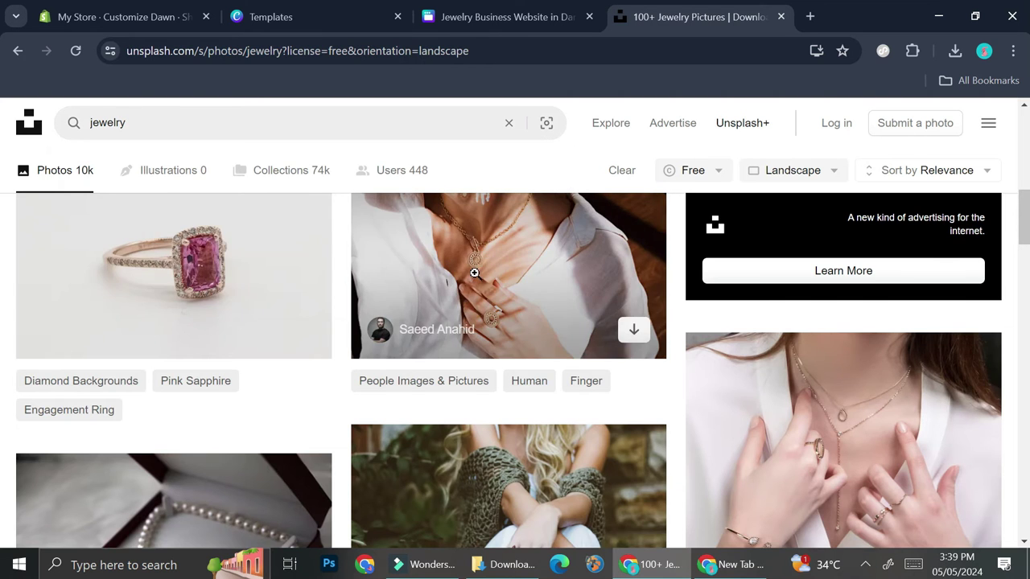
Continue browsing the free landscape jewelry photos on Unsplash.
scroll(478, 281, "down", 4)
scroll(486, 310, "down", 5)
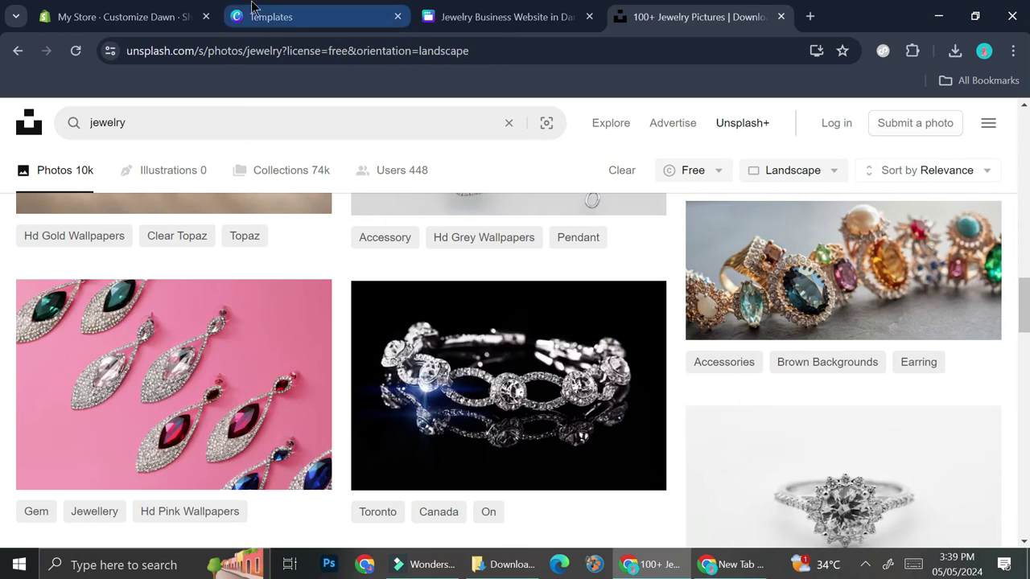
Switch to the Canva jewelry website design and delete the small brand-name line above the headline on page 1.
left_click(161, 16)
left_click(488, 10)
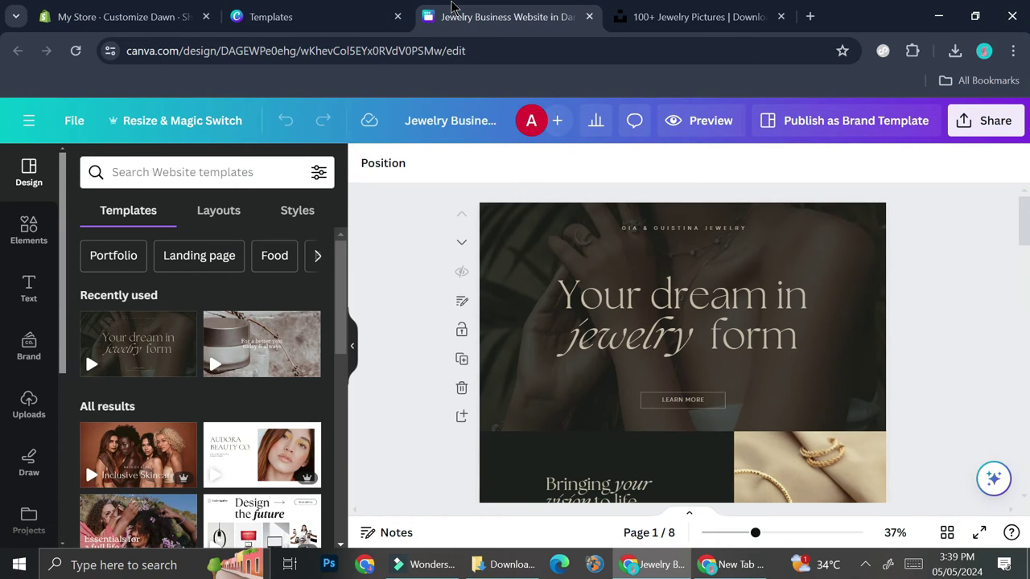
scroll(798, 336, "down", 3)
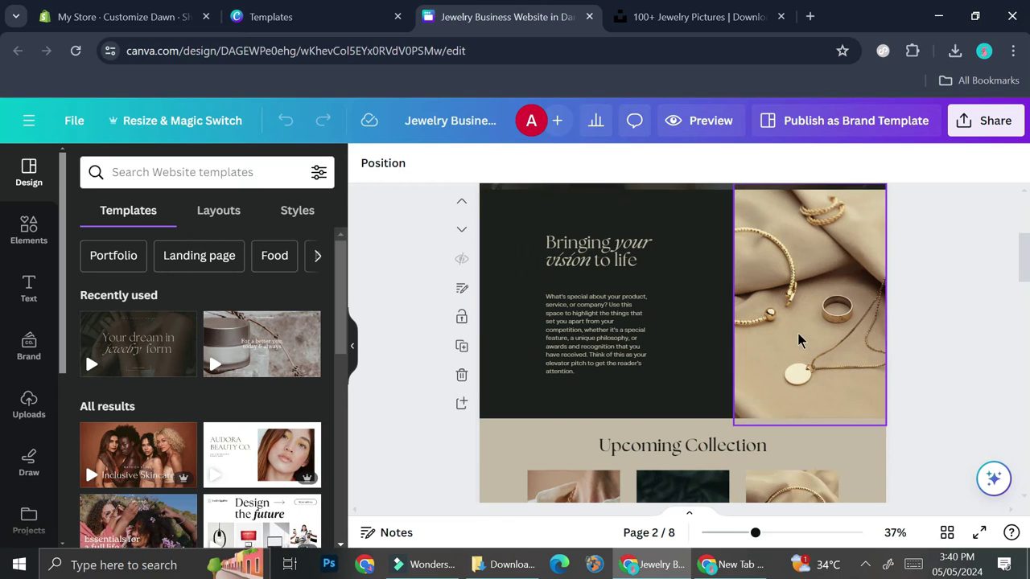
scroll(782, 298, "up", 3)
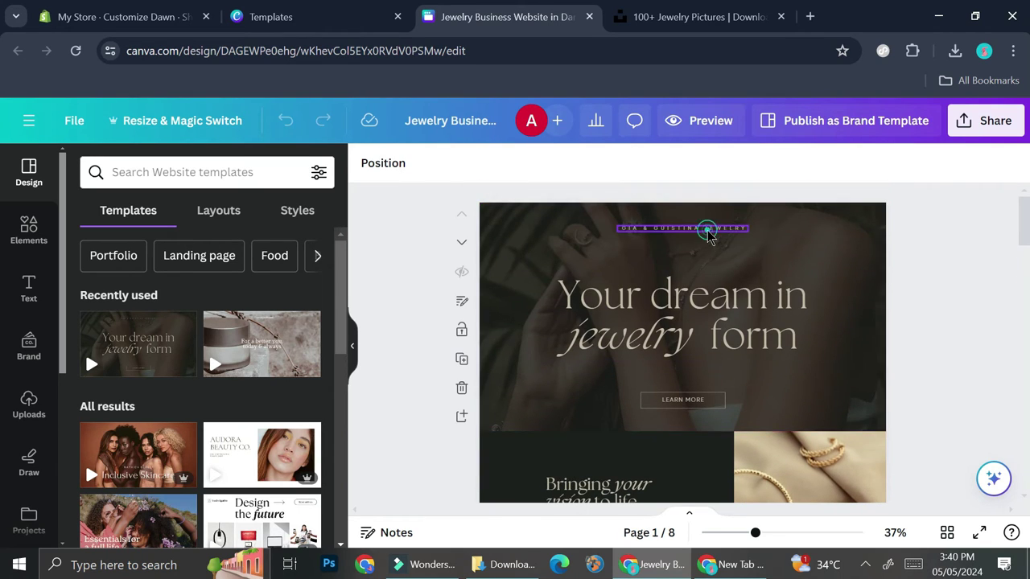
left_click(708, 233)
key("Delete")
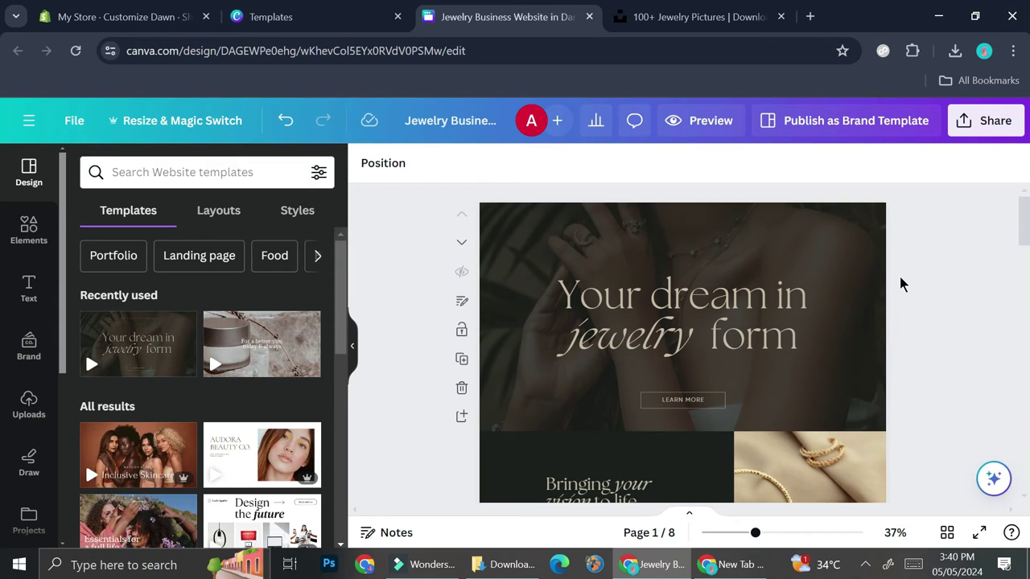
Add the jewelry photos to the Canva uploads and make the gold necklace with black blazer photo the background of page 1.
left_click(657, 240)
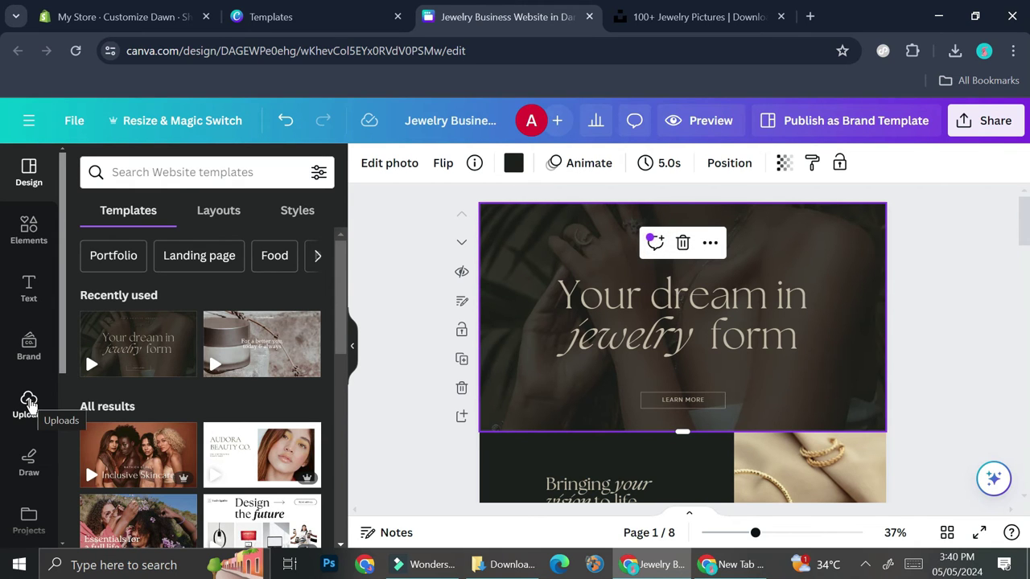
left_click(29, 404)
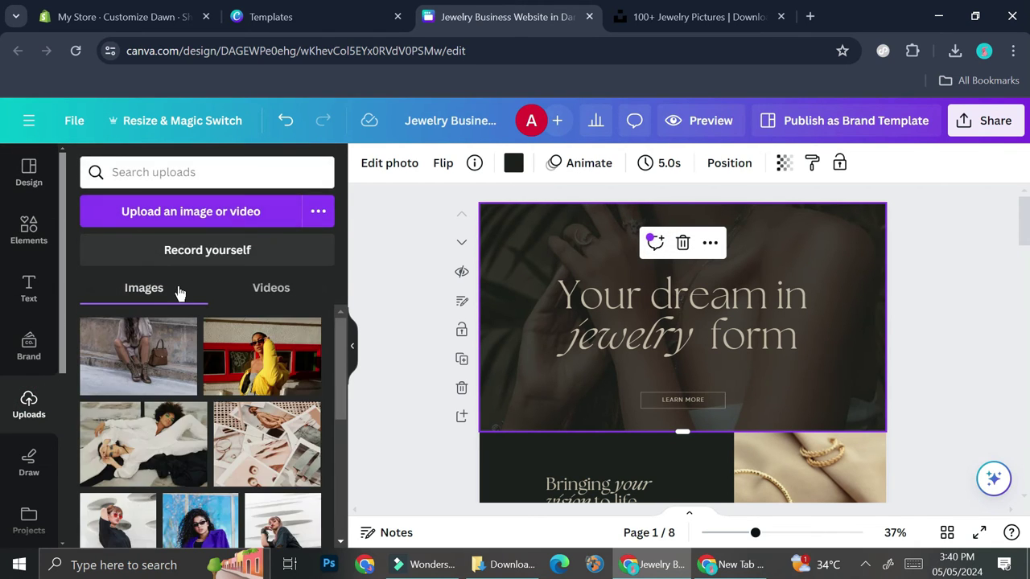
left_click(503, 564)
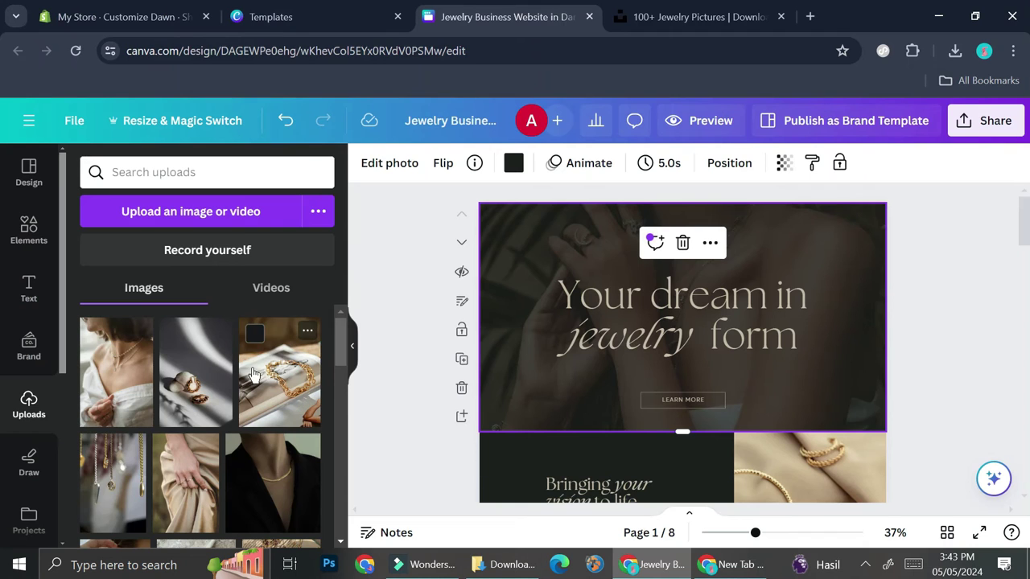
scroll(254, 387, "down", 2)
scroll(253, 386, "down", 1)
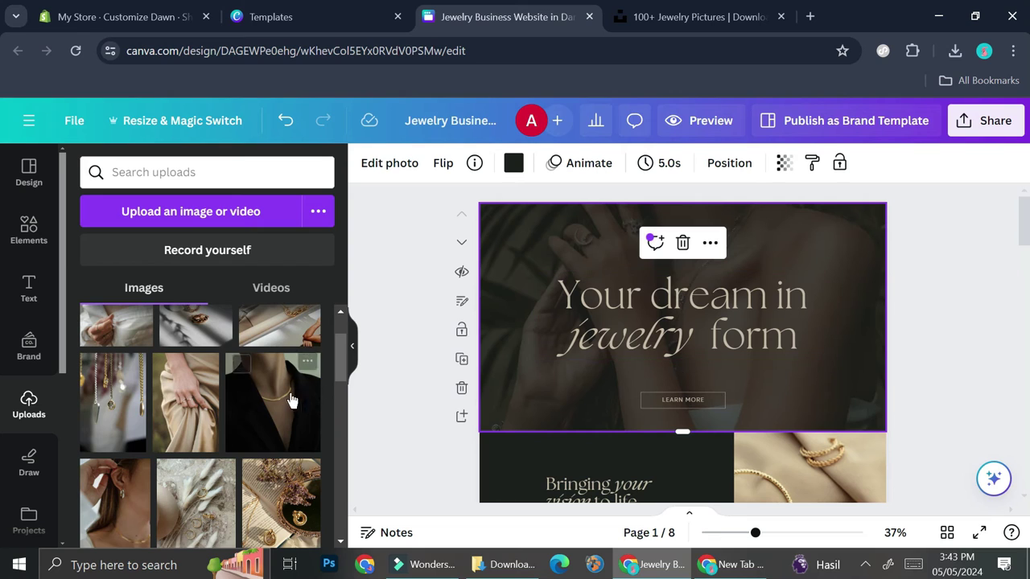
left_click_drag(276, 424, 507, 326)
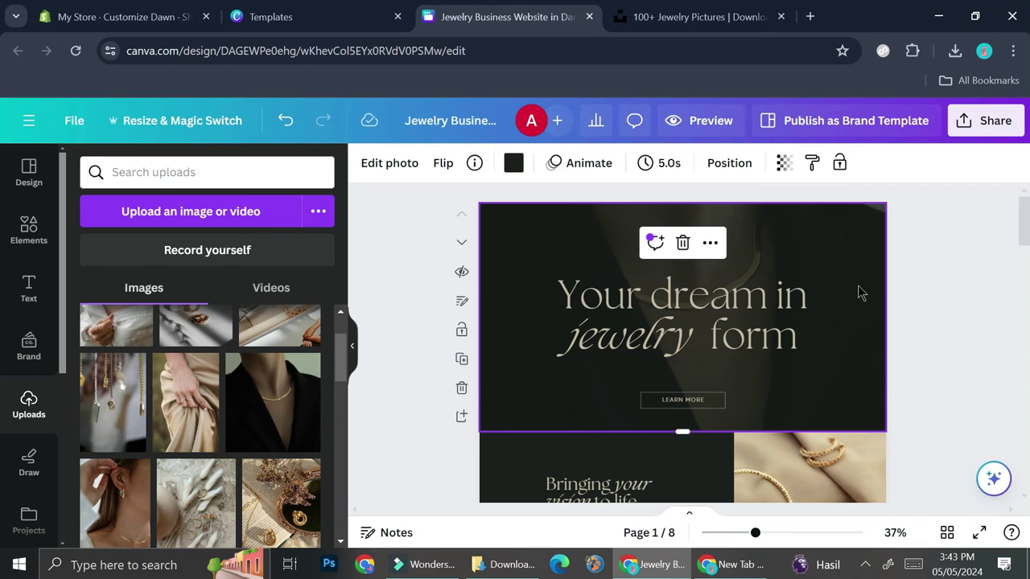
Change page 1's background colour to white and set the background photo's transparency to 100.
key("Delete")
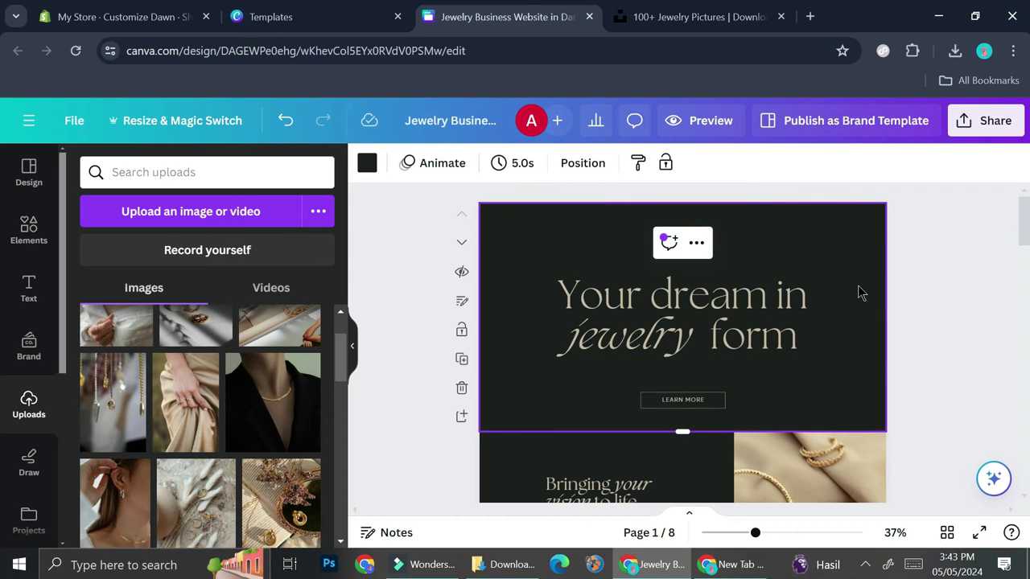
key("ctrl+z")
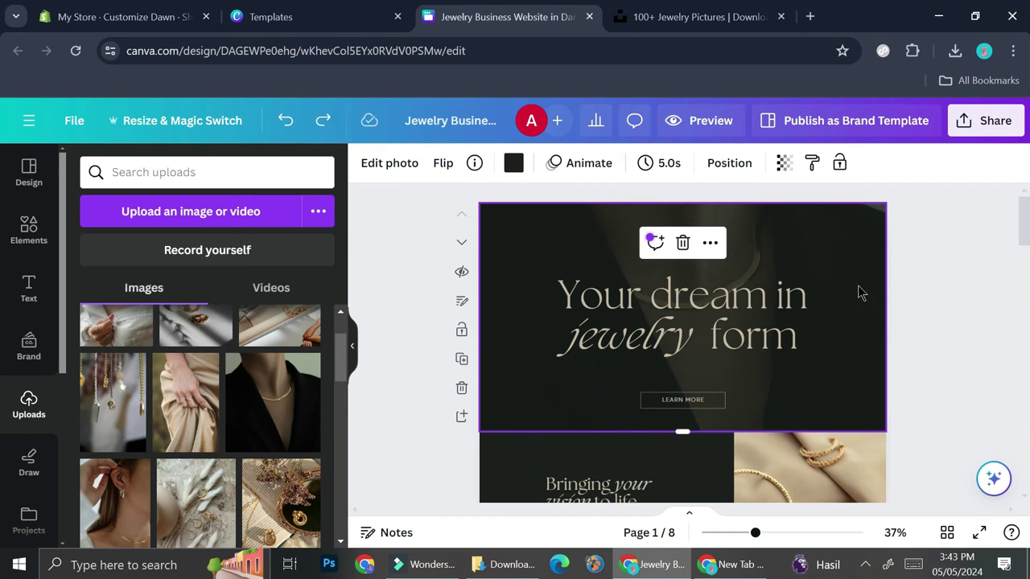
left_click(513, 163)
left_click(264, 260)
left_click_drag(931, 257, 950, 290)
left_click(785, 163)
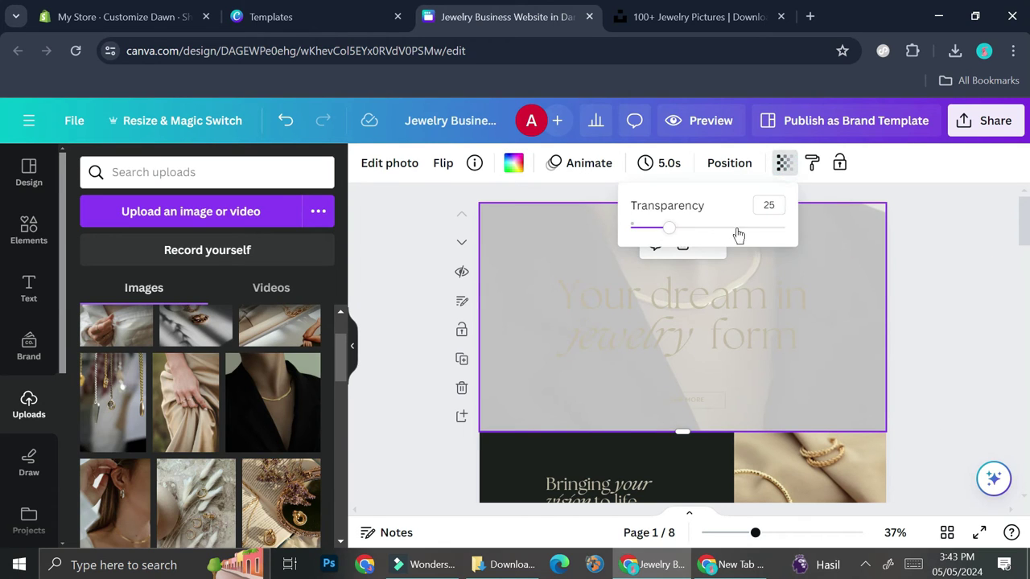
left_click_drag(667, 233, 800, 237)
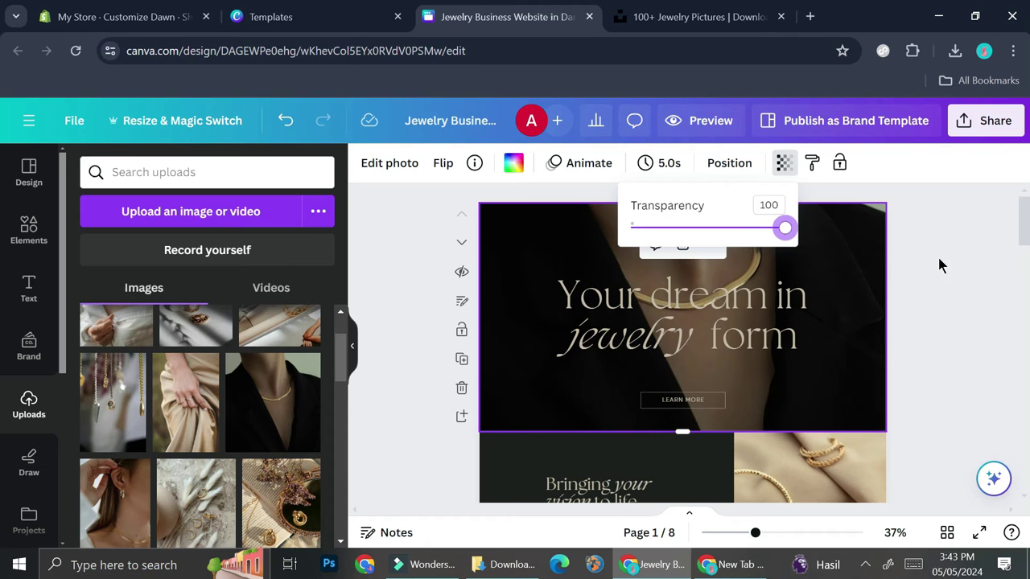
Recolour the "Your dream in jewelry form" headline to white.
left_click(725, 302)
left_click(724, 302)
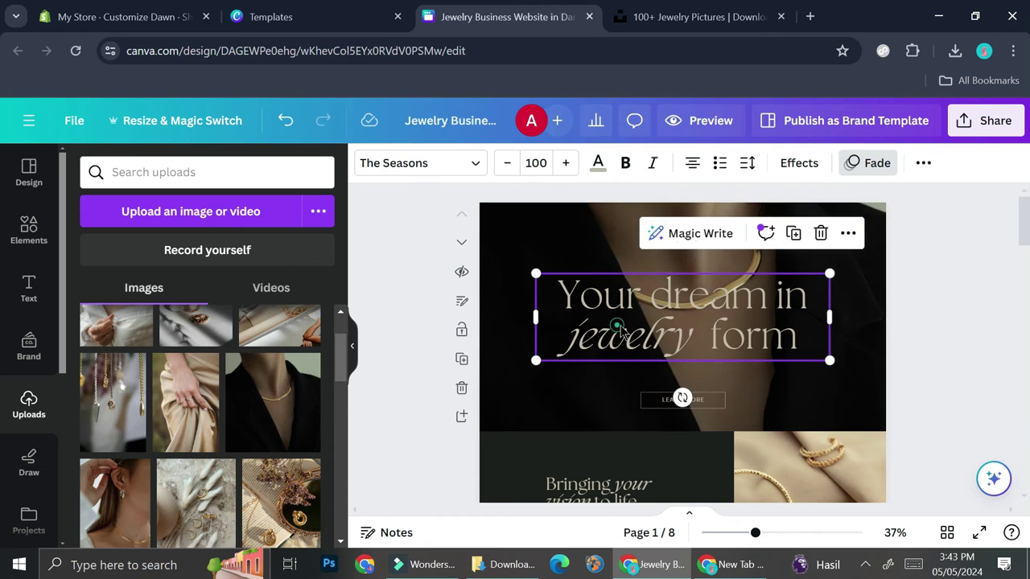
left_click(598, 163)
left_click(272, 269)
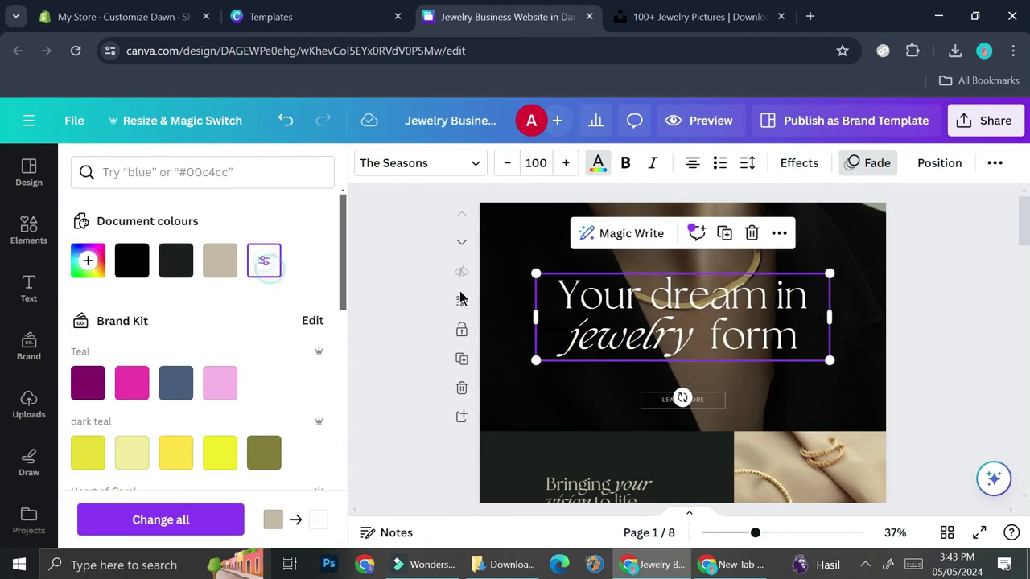
Shrink the headline to a font size of about 72.6 and move it up, centred over the necklace.
double_click(830, 359)
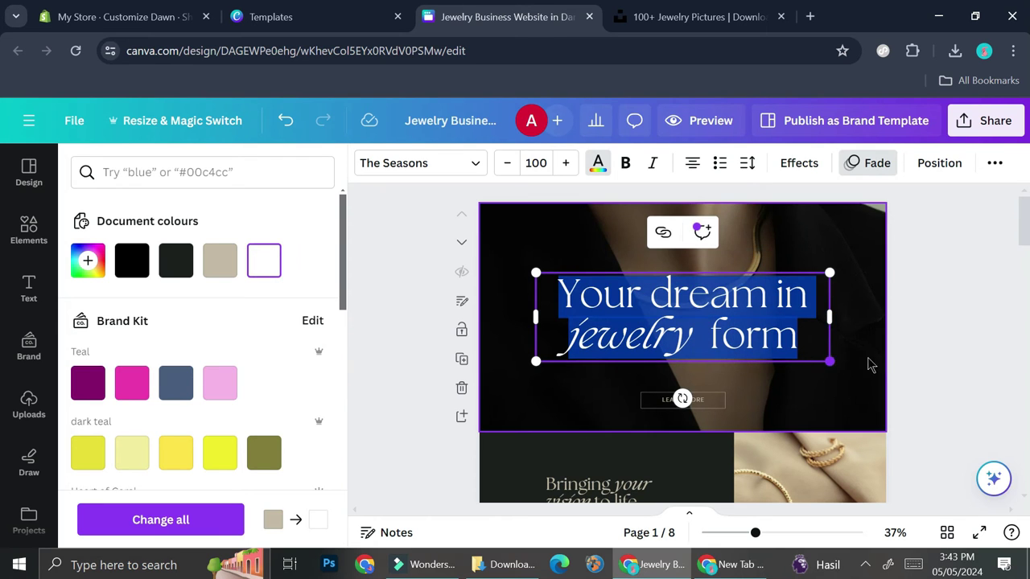
left_click(837, 364)
left_click(782, 352)
left_click_drag(828, 359, 746, 339)
left_click_drag(709, 309, 752, 294)
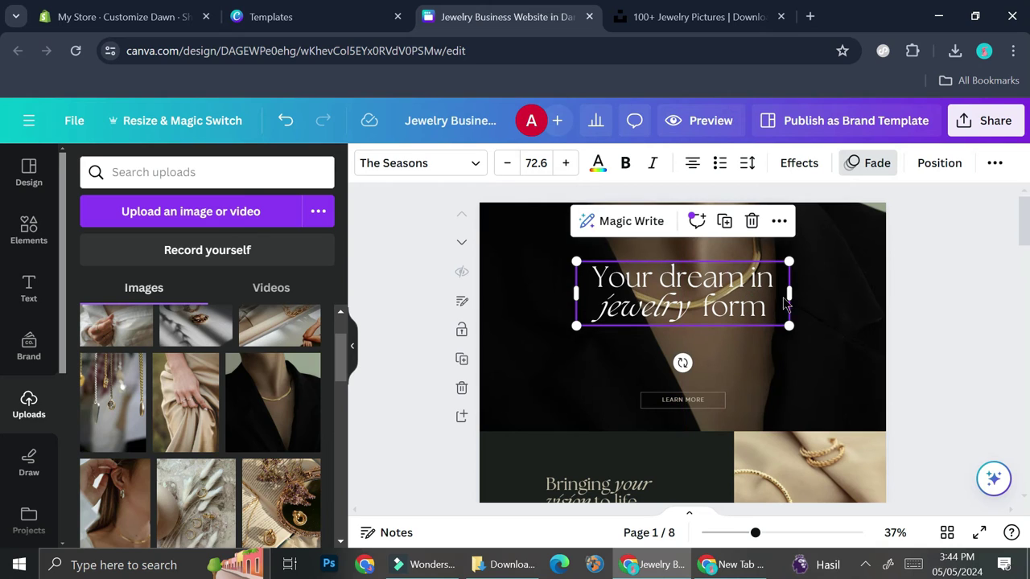
Delete the LEARN MORE text and its button frame below the headline.
left_click(707, 405)
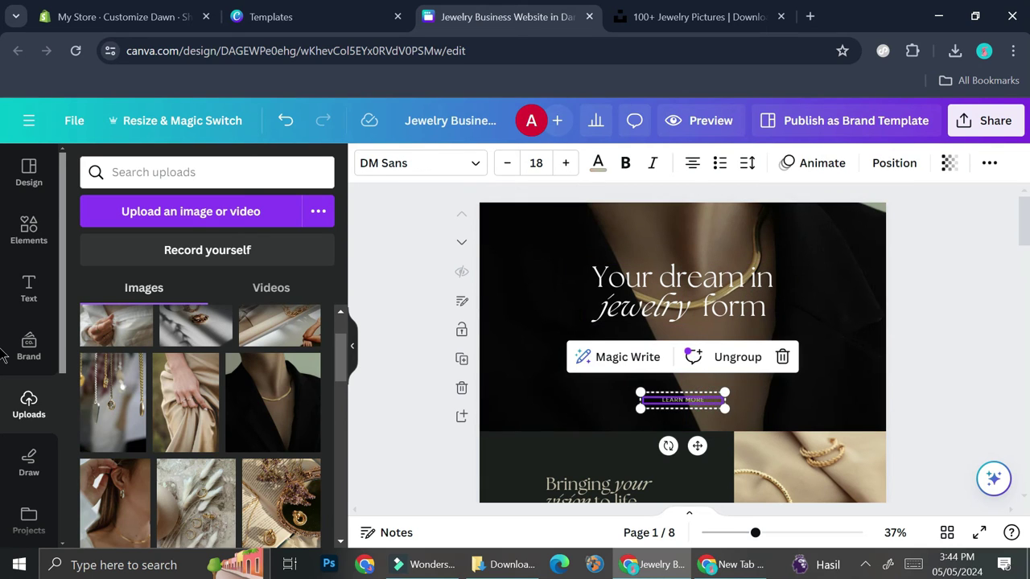
left_click(925, 394)
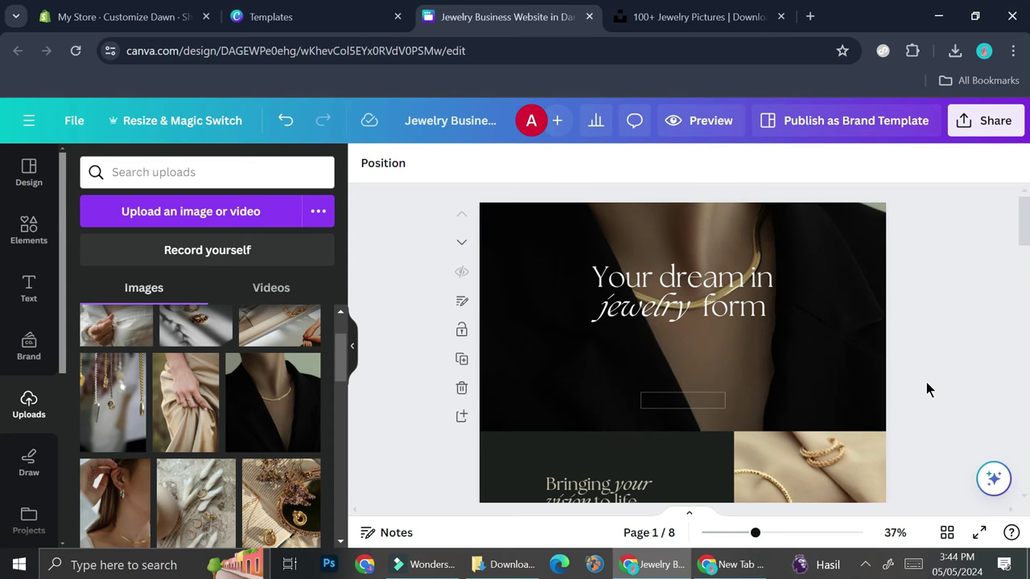
left_click(694, 402)
key("Delete")
Delete the Upcoming Collection page from the website design.
scroll(704, 386, "down", 3)
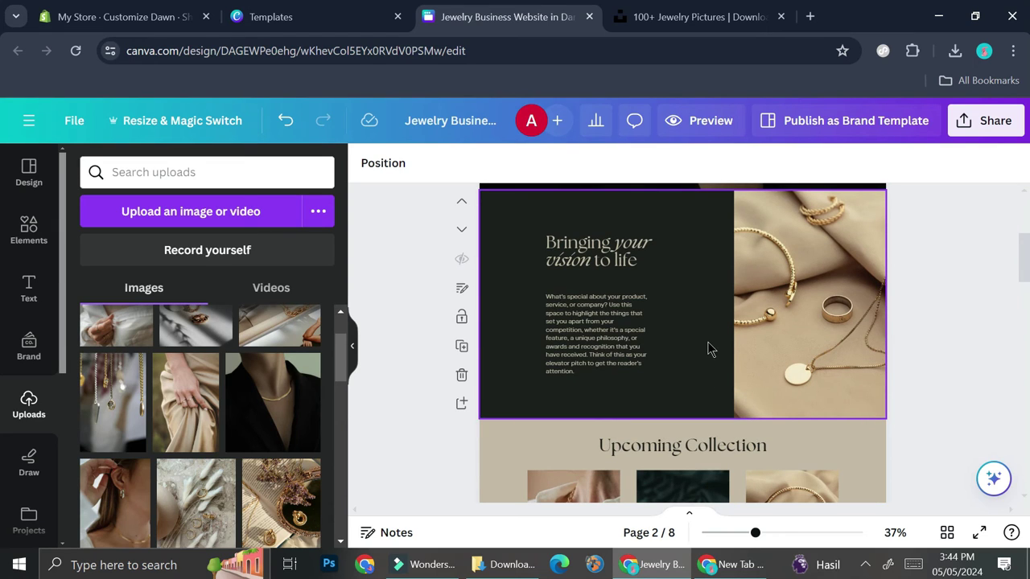
scroll(705, 336, "down", 2)
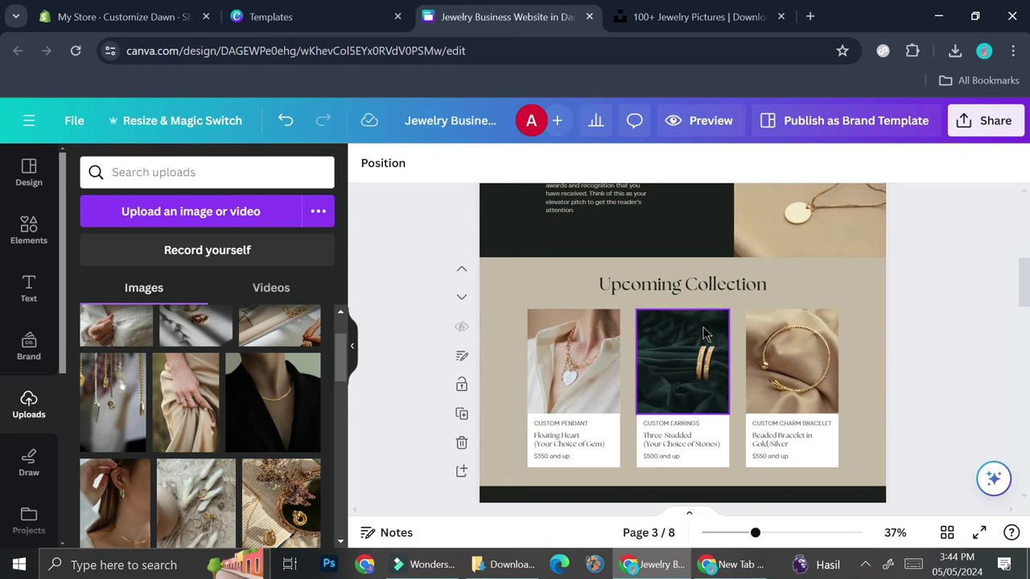
scroll(702, 327, "down", 1)
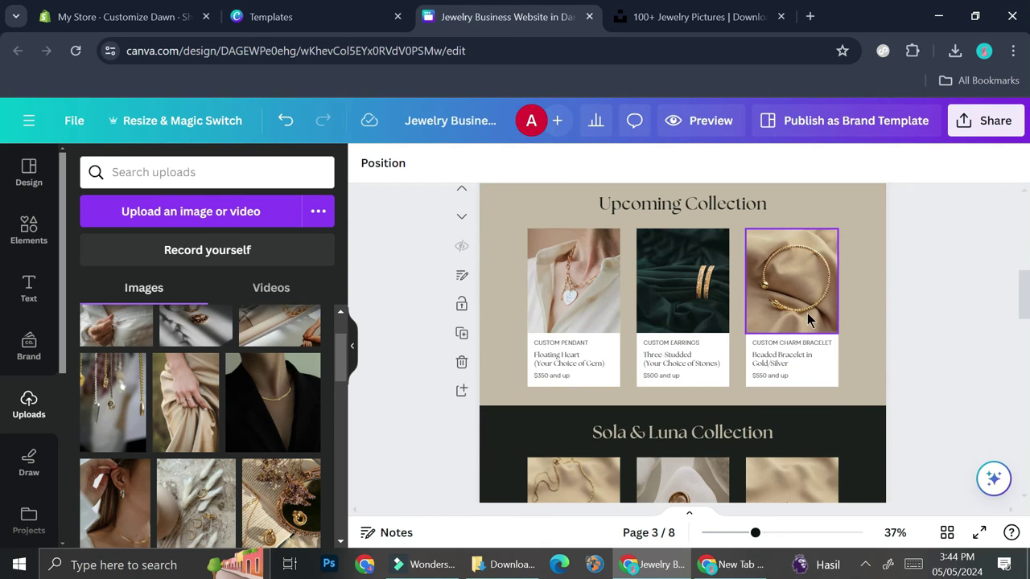
left_click(810, 195)
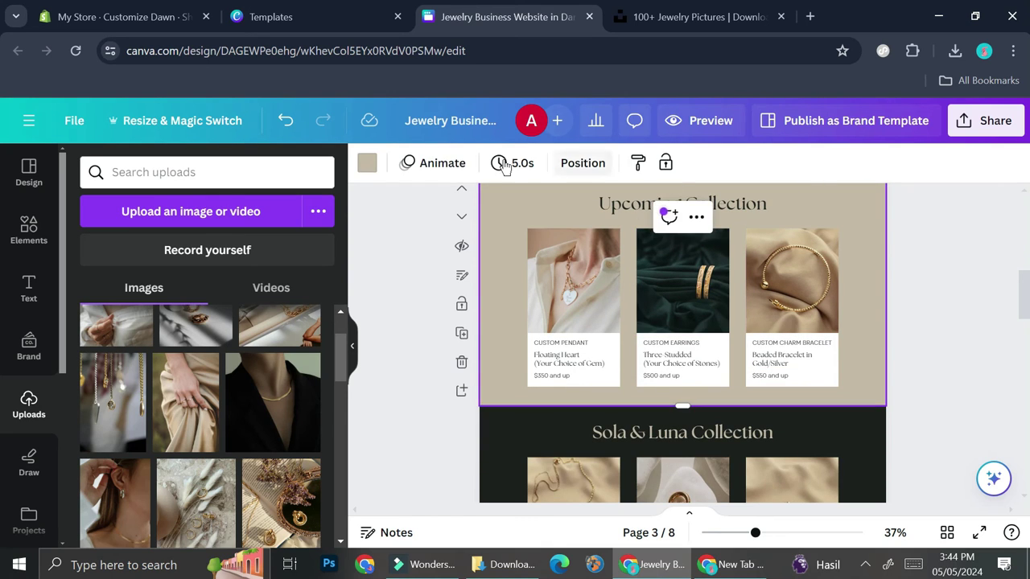
left_click(697, 216)
left_click(463, 364)
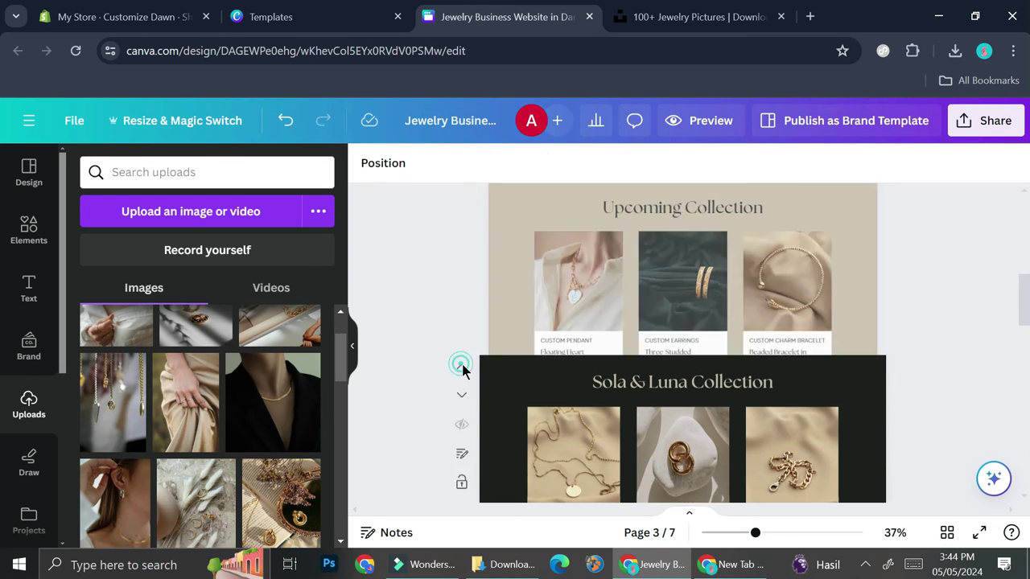
left_click(862, 251)
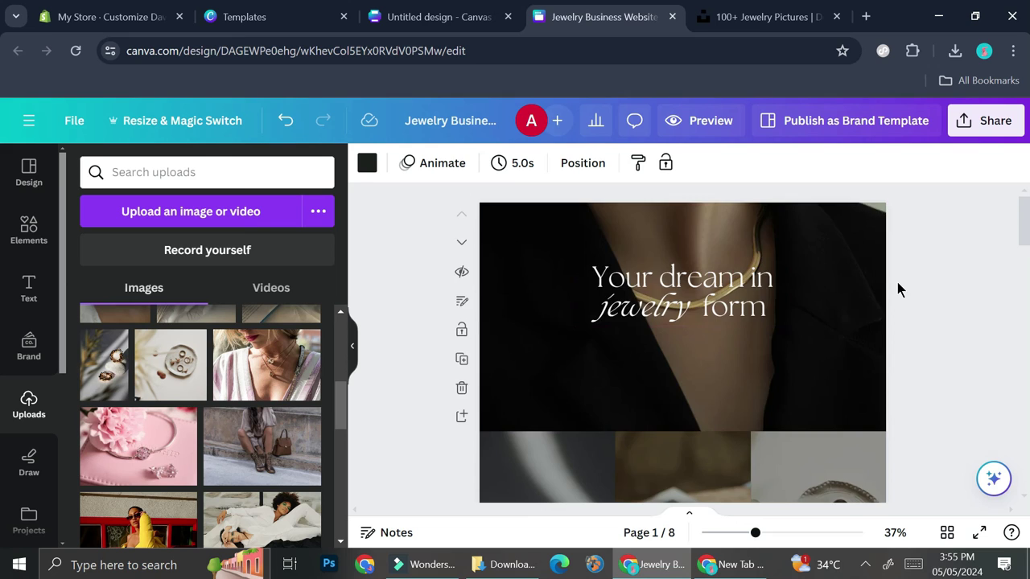
Review the edited pages through to the contact page and open the design's download settings.
scroll(885, 282, "down", 20)
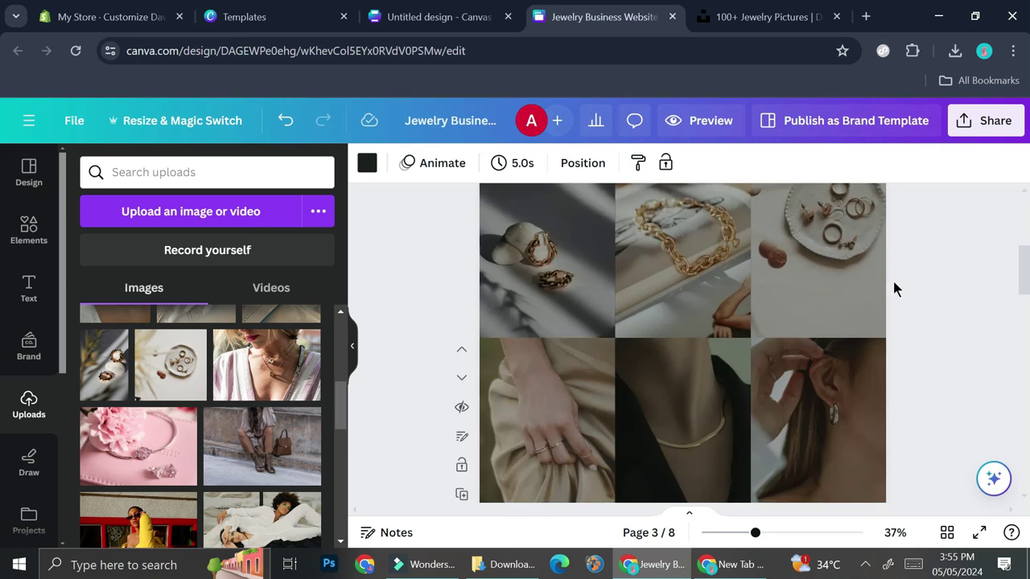
scroll(833, 283, "down", 2)
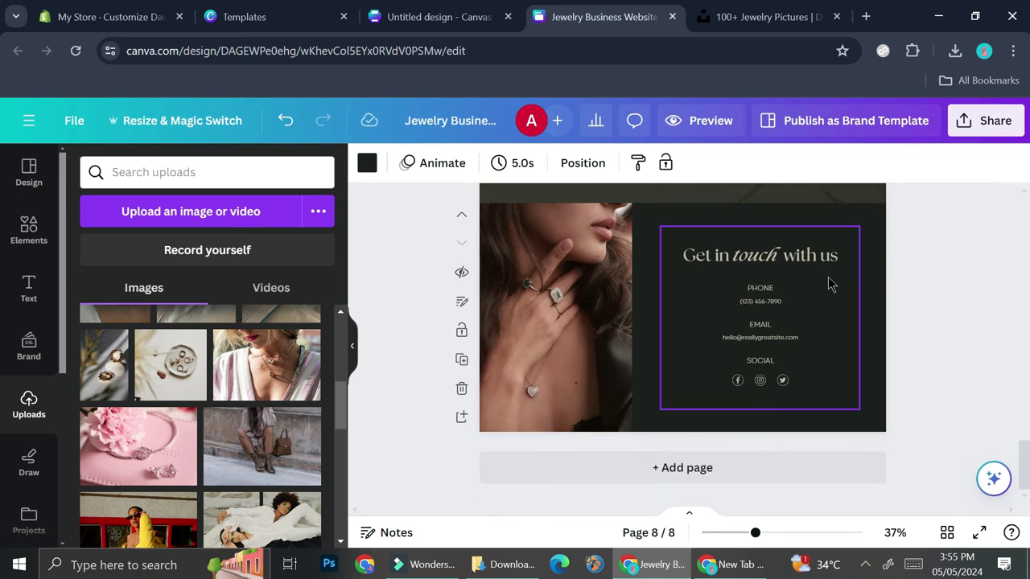
left_click(996, 120)
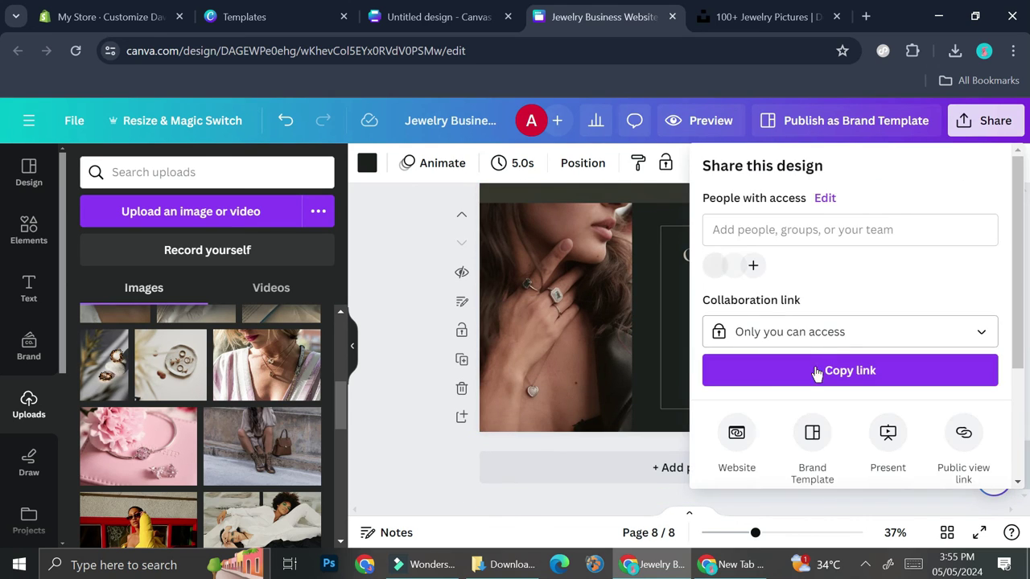
scroll(805, 386, "down", 3)
left_click(799, 350)
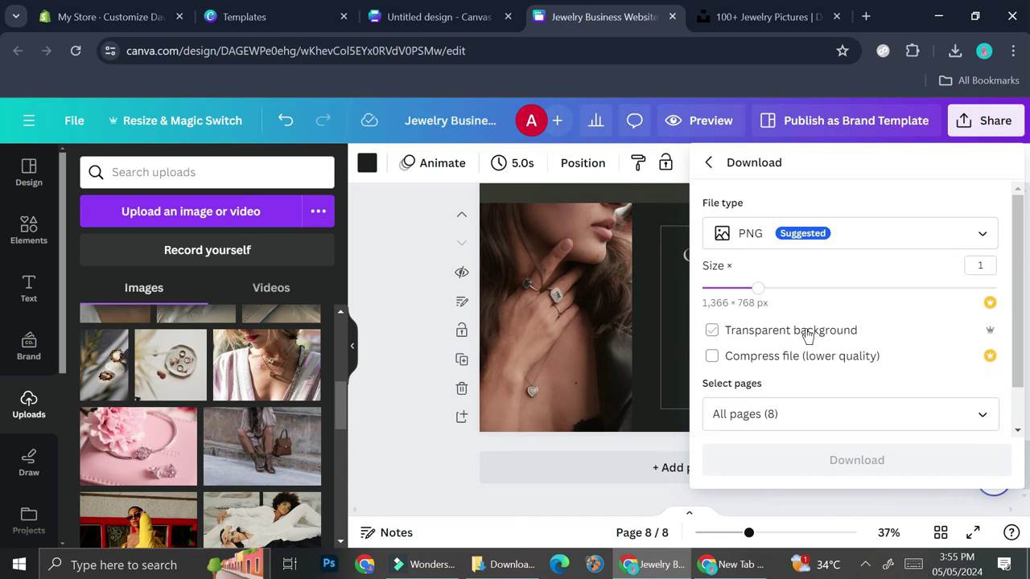
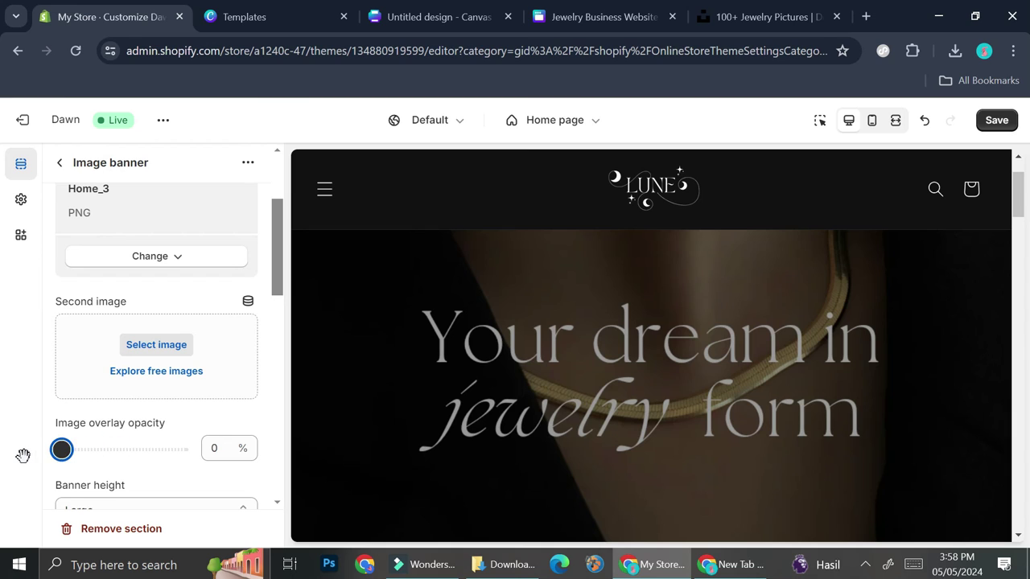
Set the banner height of the Shopify home page's image banner to Adapt to first image.
scroll(157, 422, "down", 1)
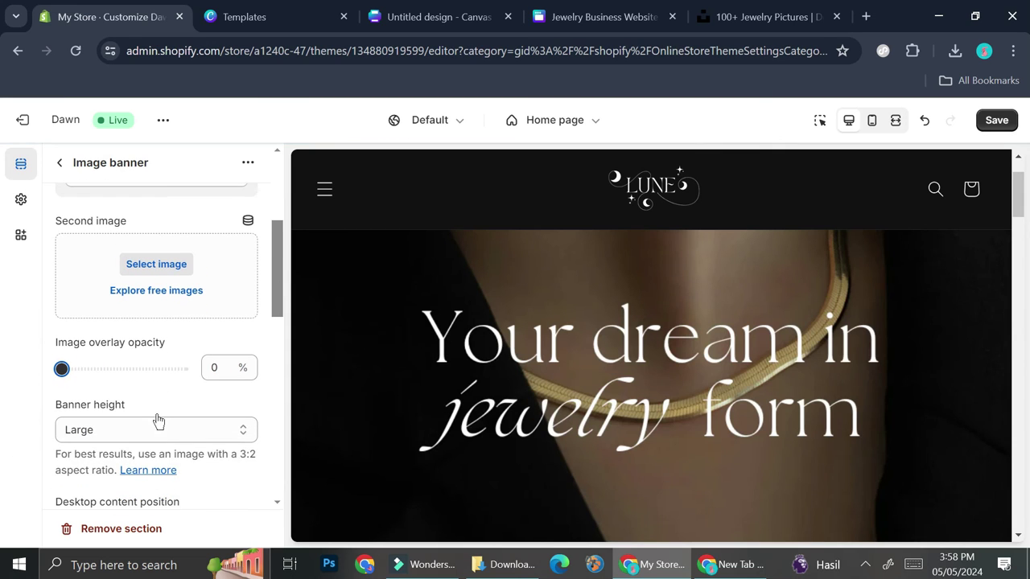
left_click(152, 429)
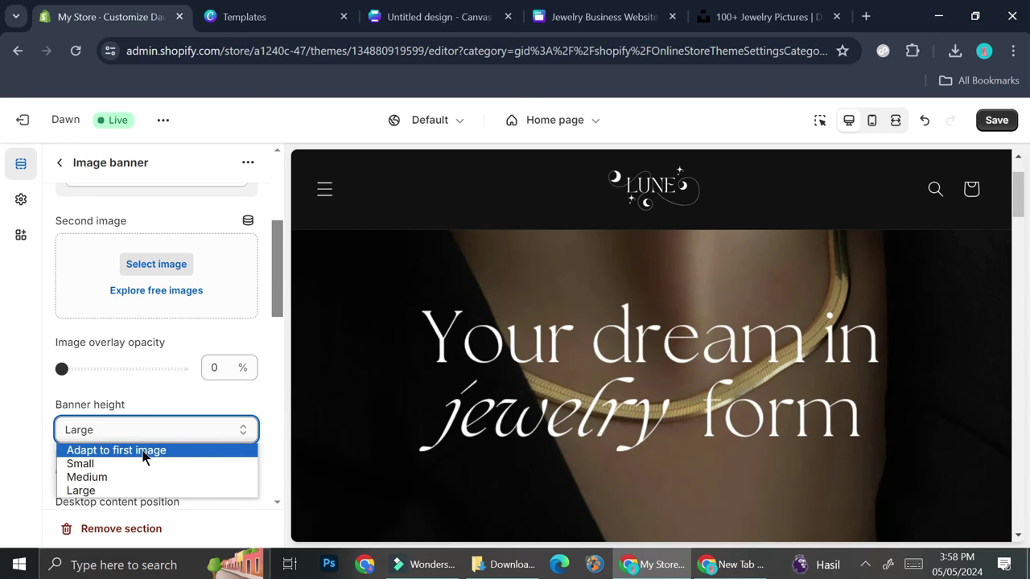
left_click(146, 449)
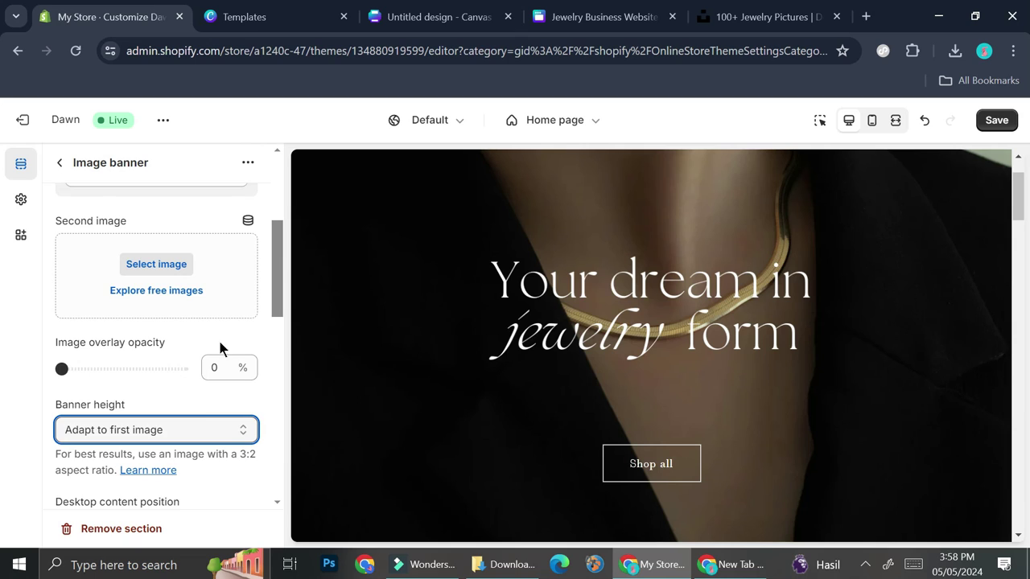
scroll(126, 458, "down", 2)
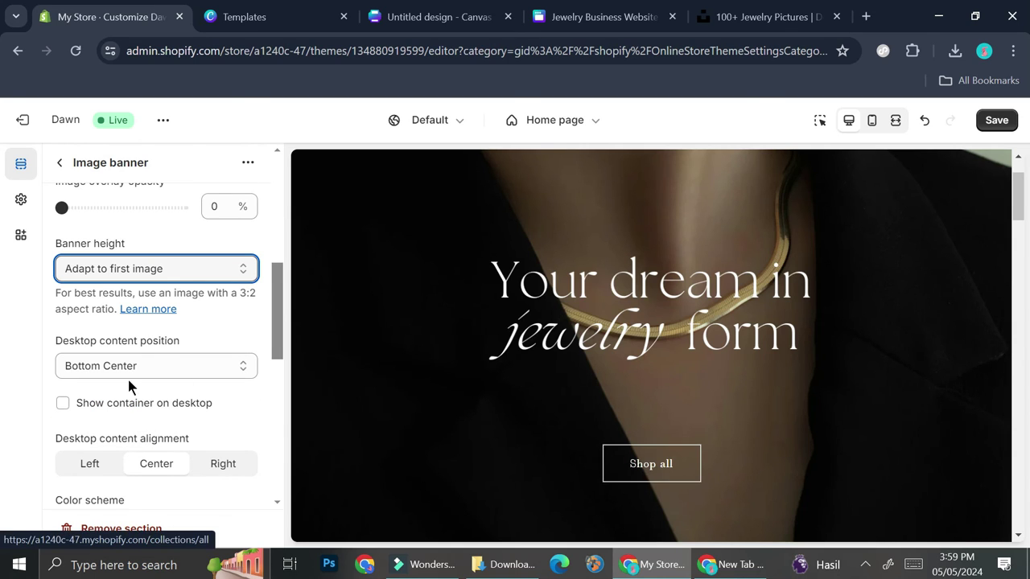
Try the Fixed background position image behavior on the image banner and set it back to None.
scroll(130, 390, "down", 2)
scroll(152, 372, "down", 2)
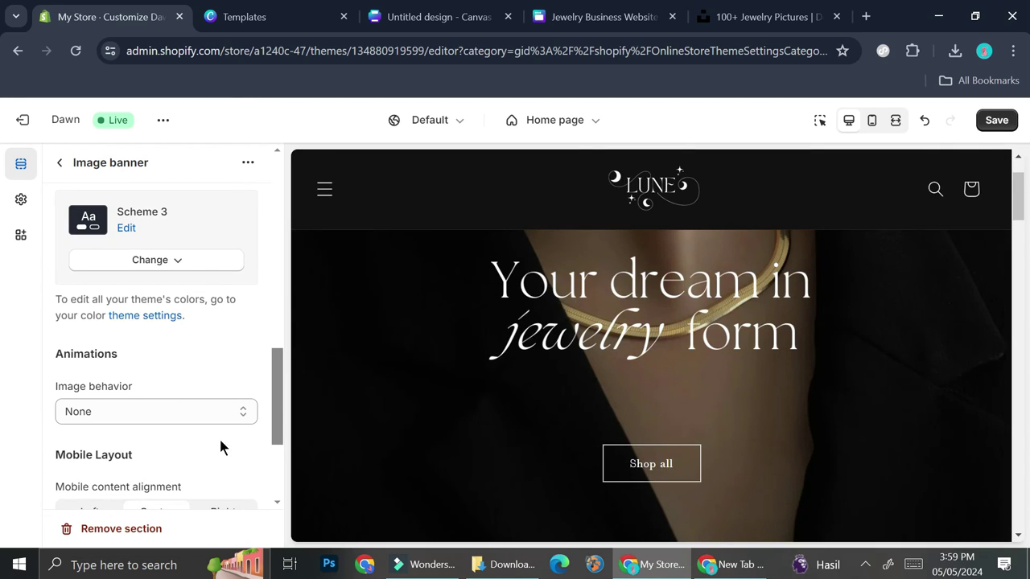
left_click(218, 418)
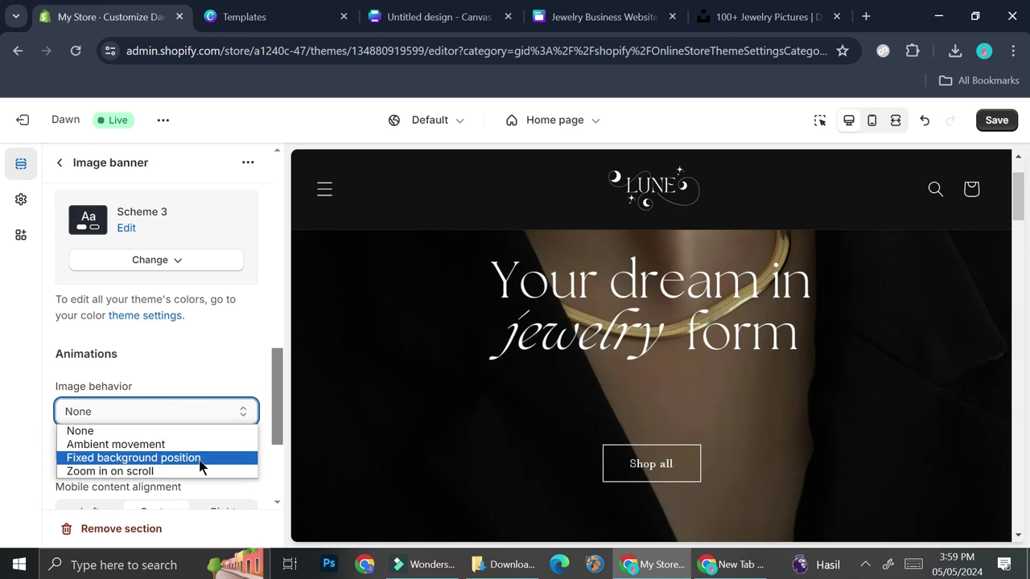
left_click(202, 458)
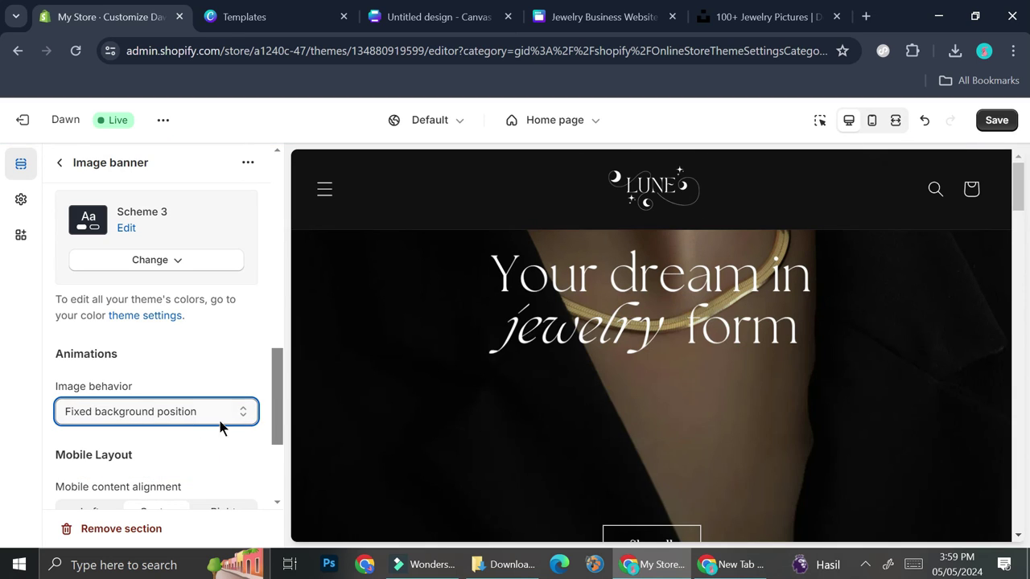
left_click(220, 427)
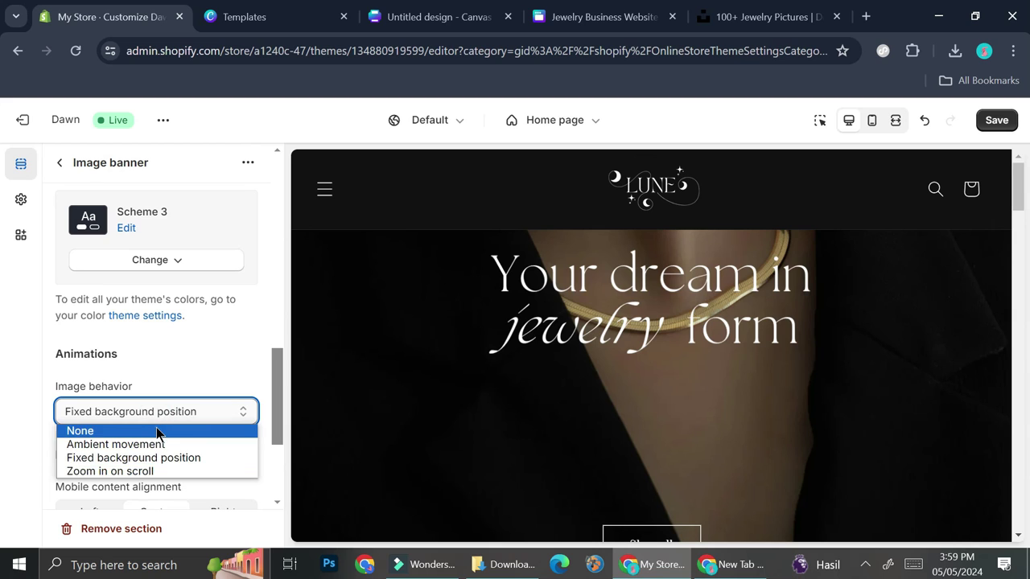
left_click(182, 428)
Set the Image with text section's image to Untitled_design_4 from the store library.
scroll(398, 379, "down", 6)
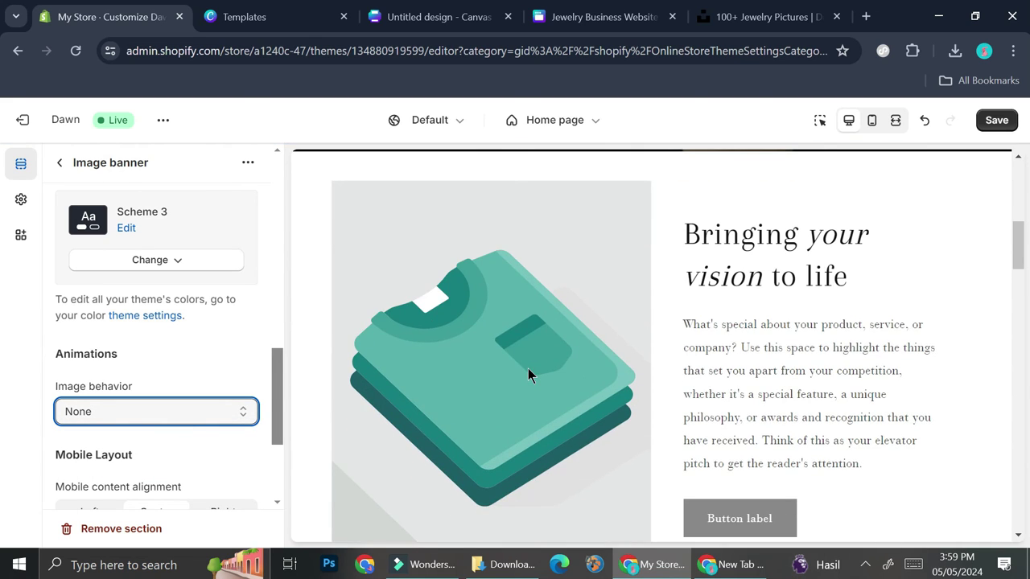
left_click(61, 164)
scroll(133, 419, "down", 2)
left_click(142, 386)
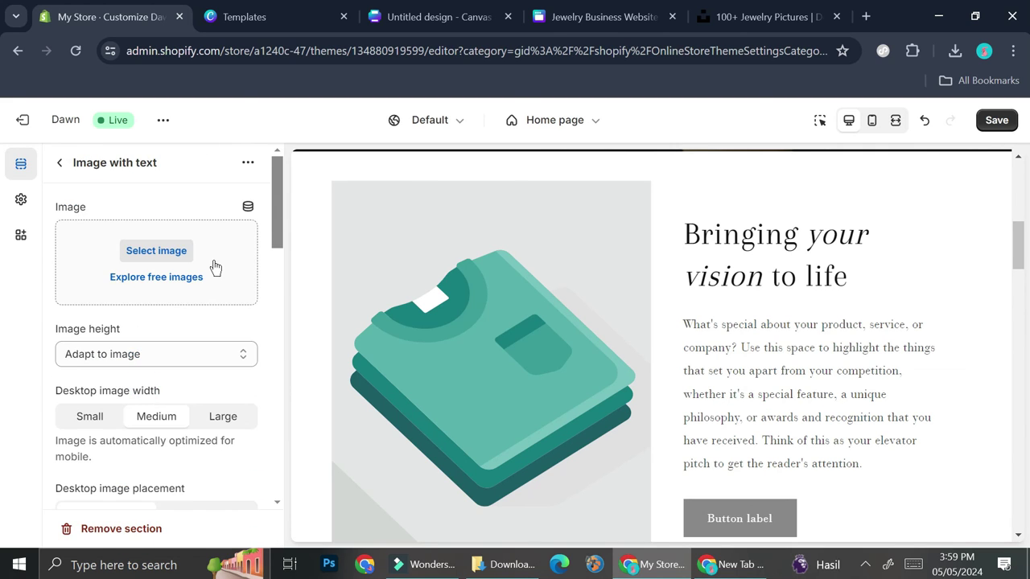
left_click(154, 251)
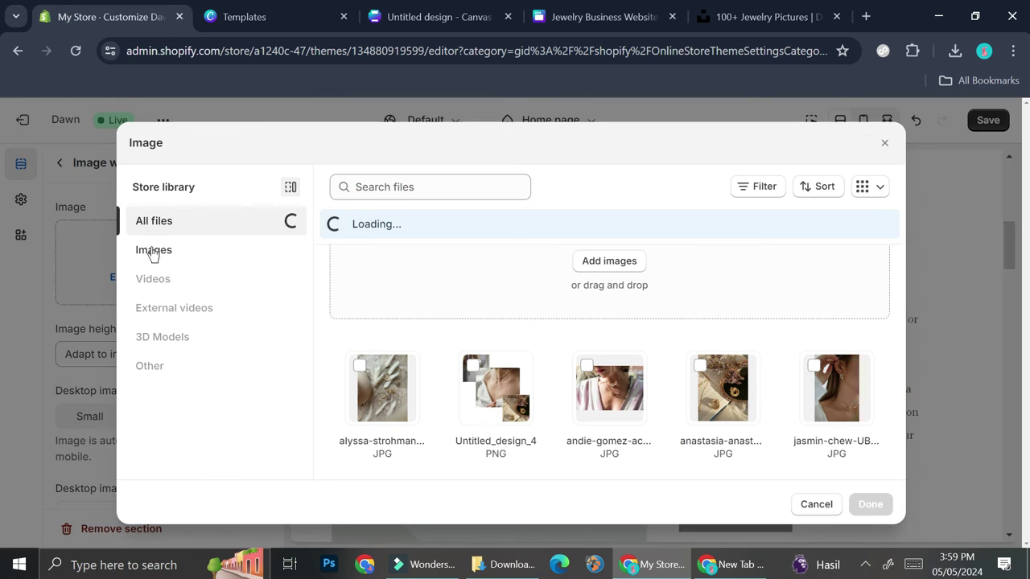
left_click(474, 378)
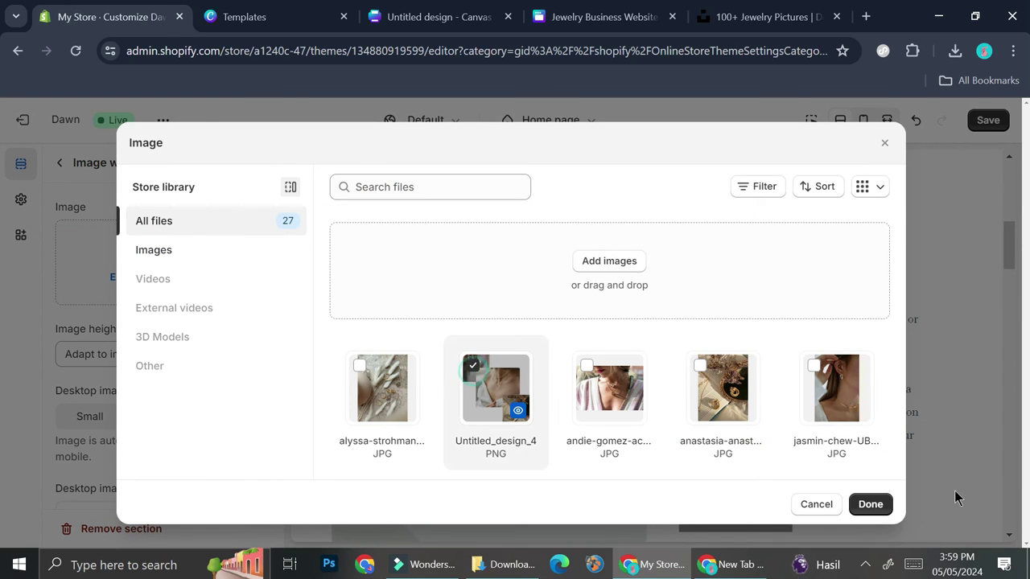
left_click(872, 502)
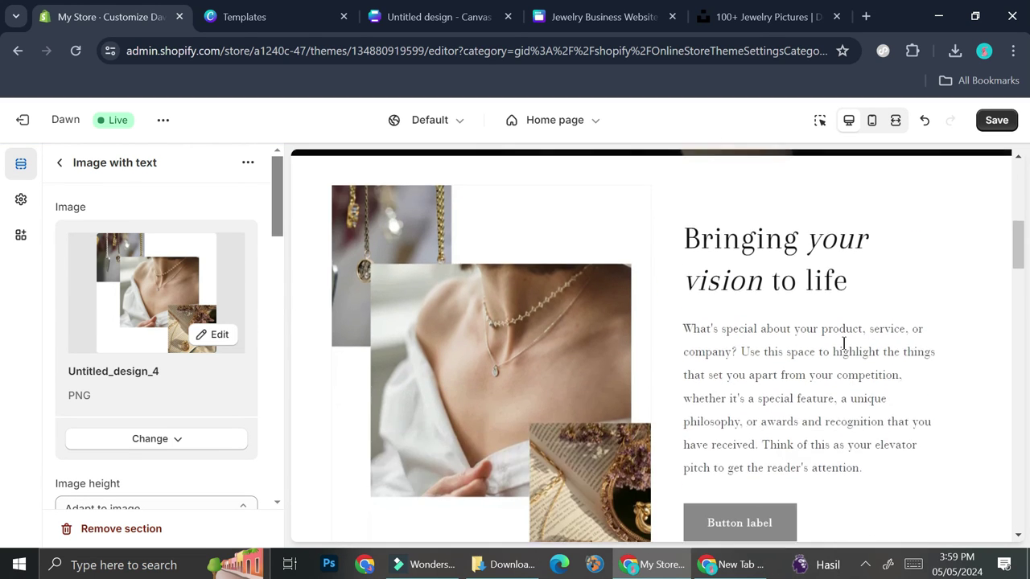
Label the Image with text section's button About Us and start choosing its link.
scroll(842, 344, "down", 1)
scroll(842, 343, "down", 2)
left_click(59, 162)
left_click(115, 472)
triple_click(156, 232)
type("About Us")
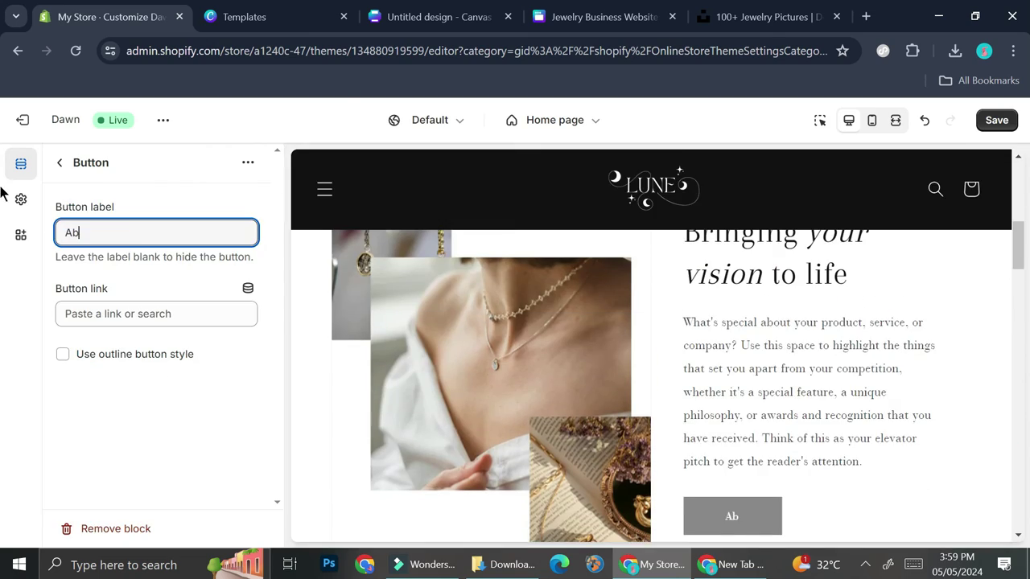
left_click(156, 313)
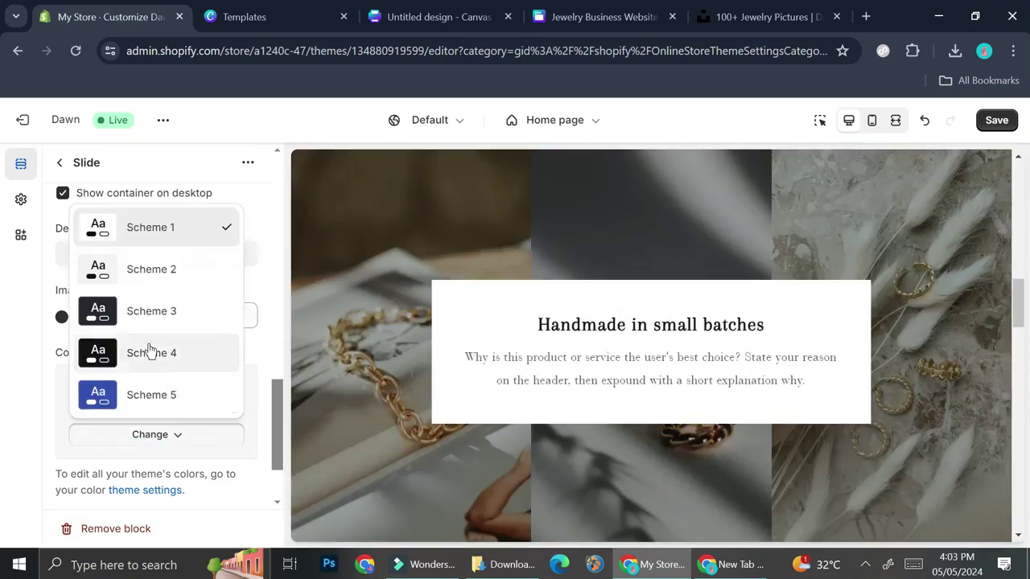
Apply color scheme 4 to the Handmade in small batches slide and save the theme changes.
left_click(143, 352)
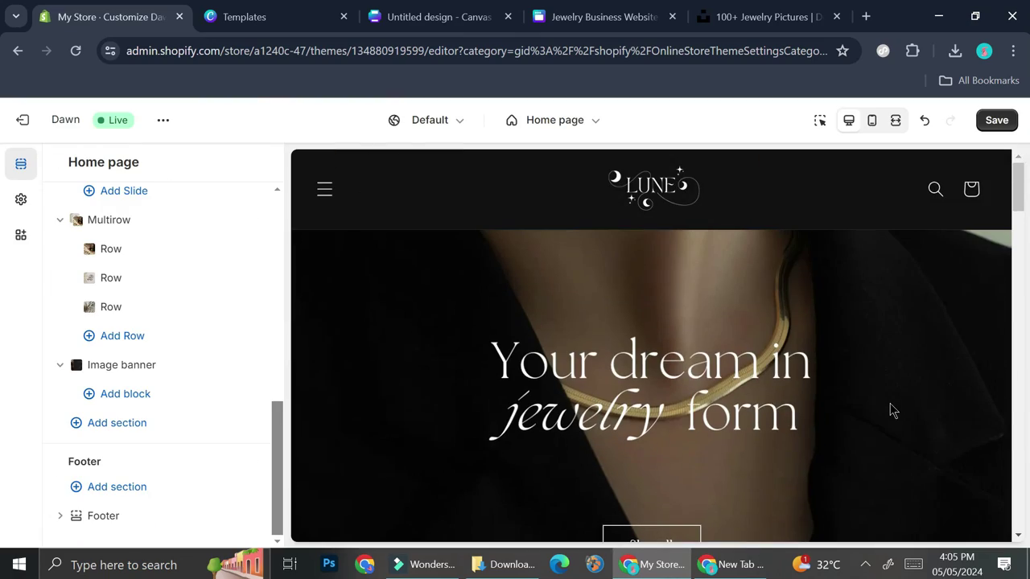
scroll(890, 404, "down", 5)
scroll(890, 403, "down", 5)
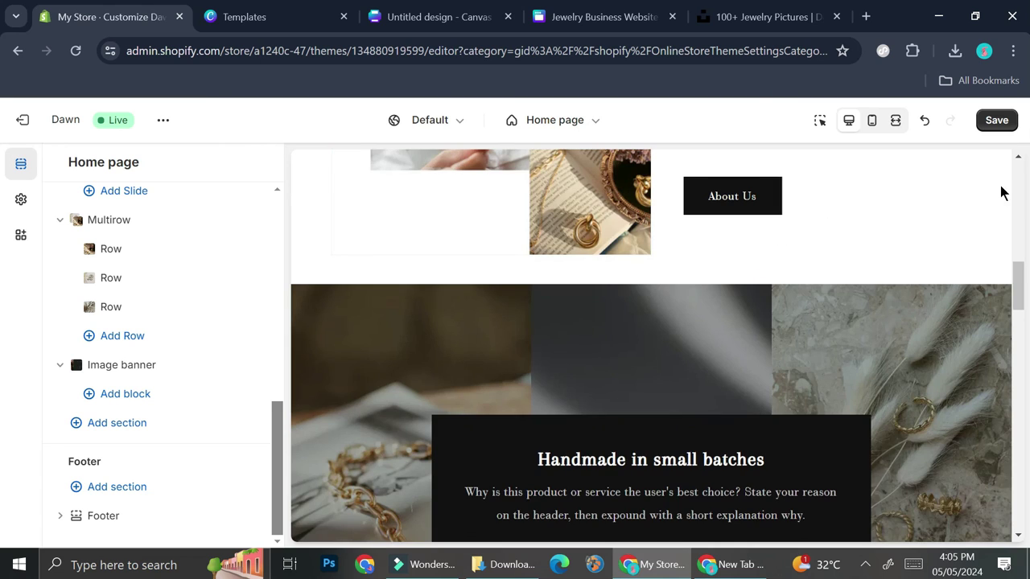
left_click(998, 120)
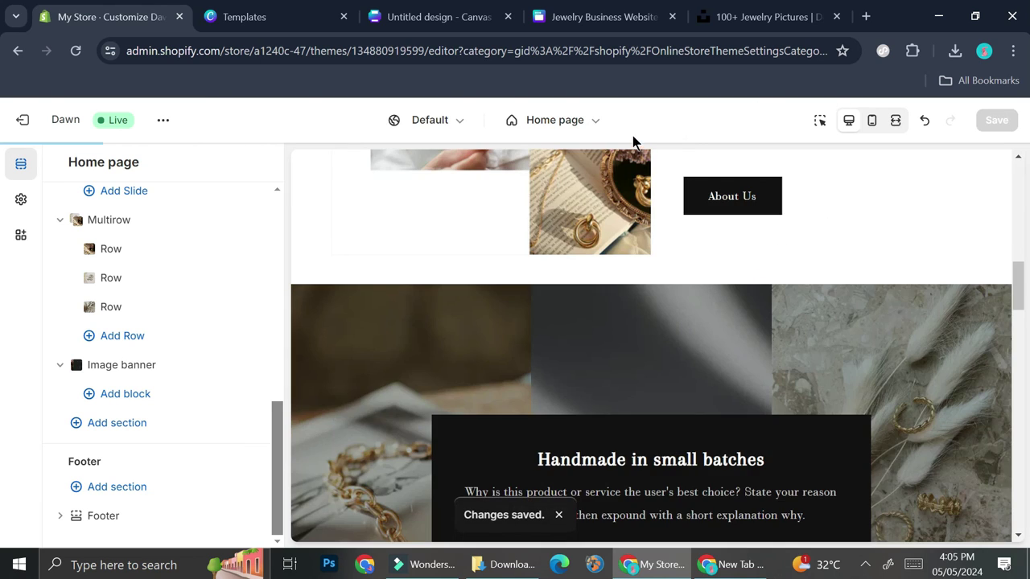
left_click(568, 123)
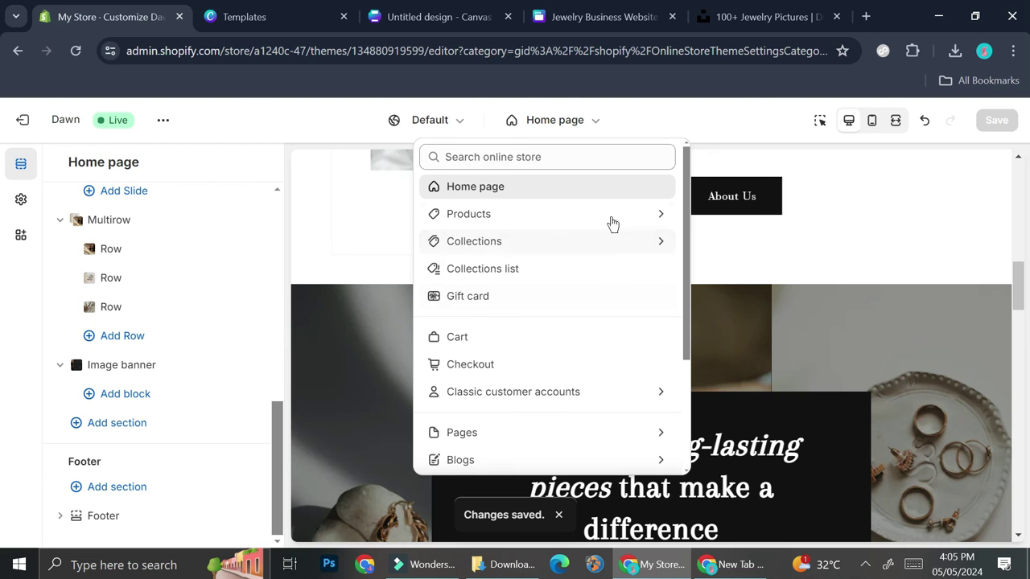
left_click(887, 218)
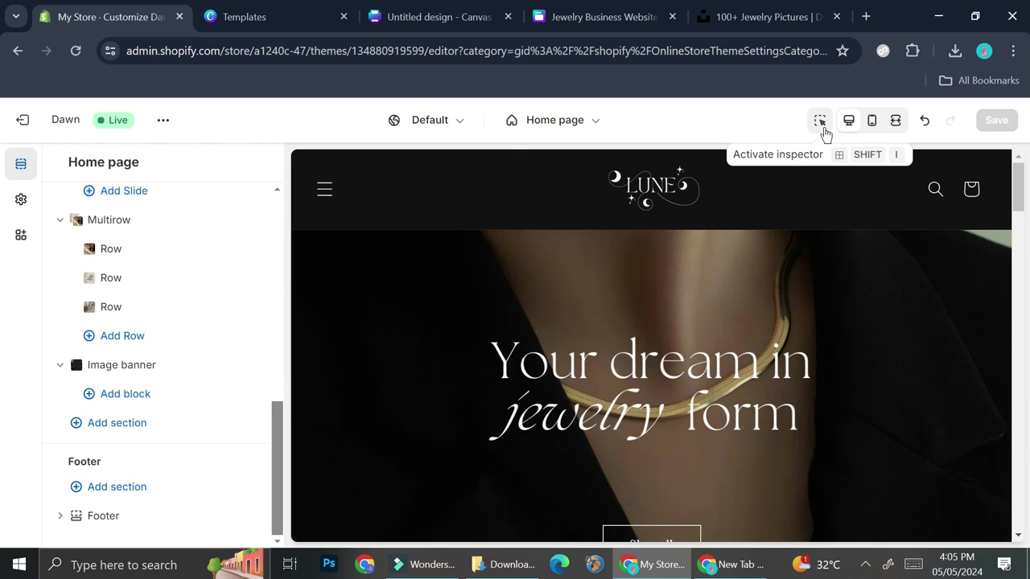
Review the home page in fullscreen preview from the header banner down to the slideshow, advancing through its slides.
left_click(896, 123)
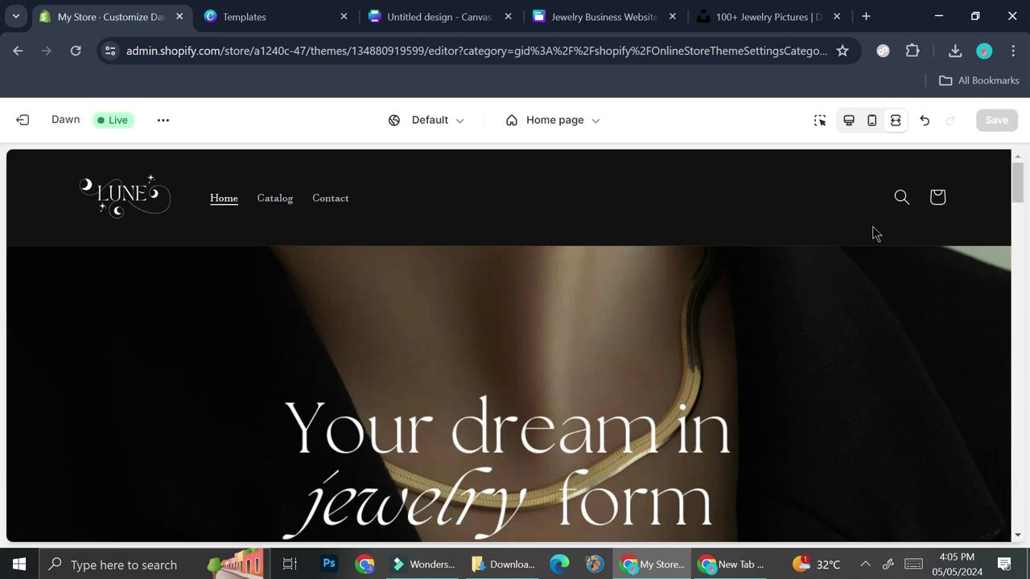
scroll(876, 233, "down", 1)
scroll(814, 254, "up", 1)
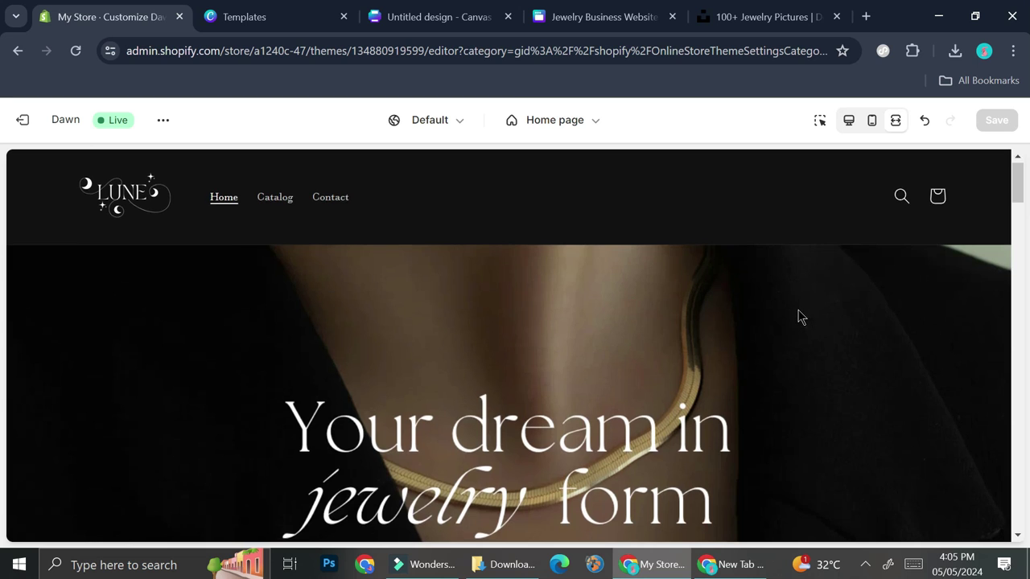
scroll(797, 317, "down", 4)
scroll(799, 316, "down", 8)
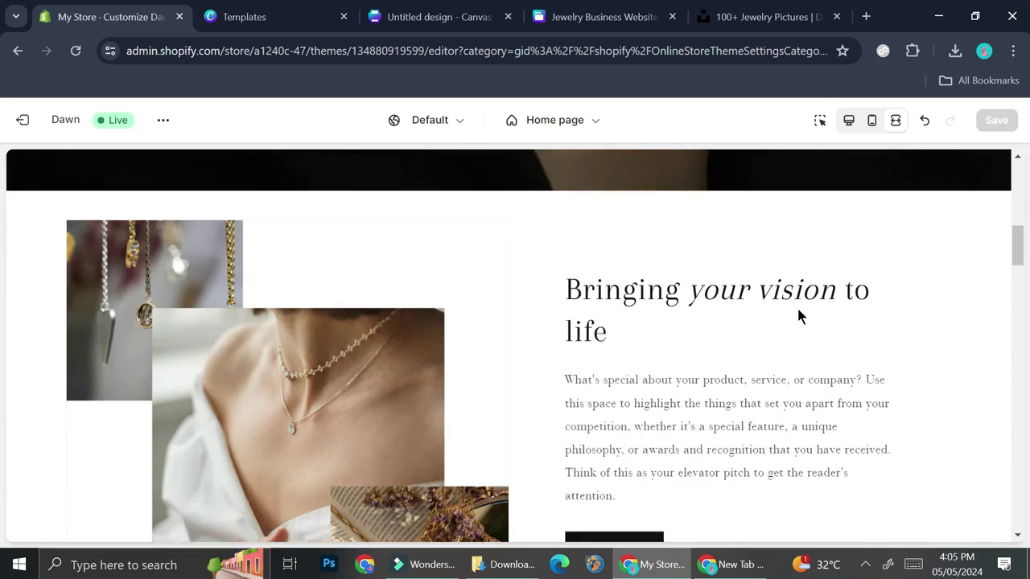
scroll(797, 310, "down", 5)
scroll(797, 309, "up", 1)
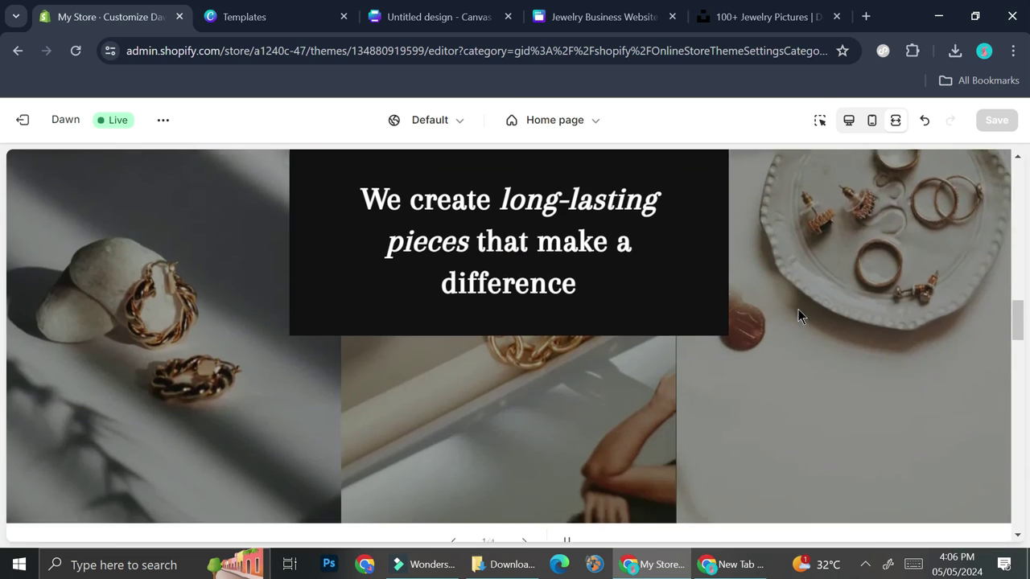
scroll(797, 310, "down", 1)
left_click(530, 537)
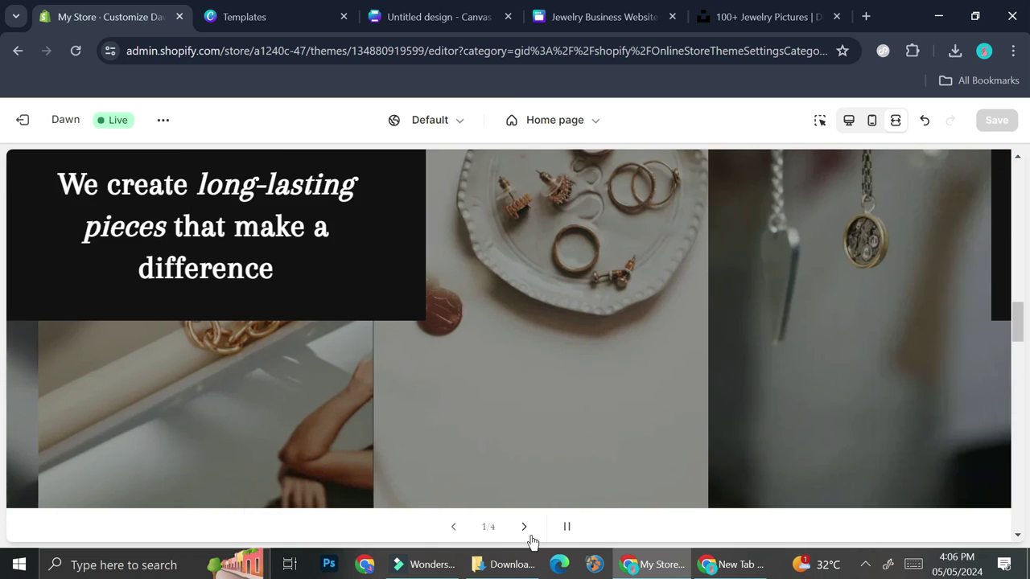
left_click(524, 531)
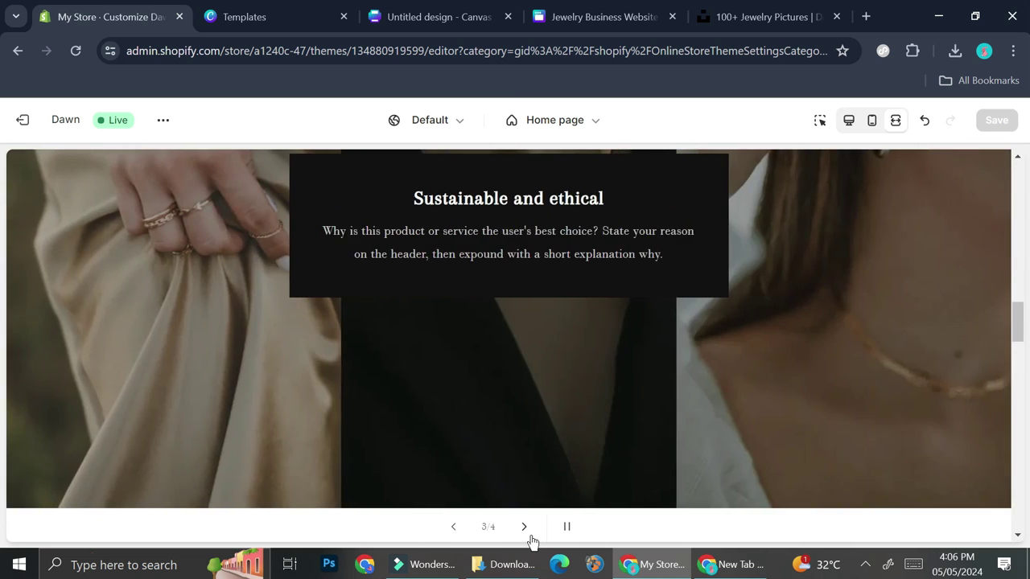
left_click(524, 531)
Review the multirow section and the contact banner in the preview, and return to the desktop editing view.
scroll(608, 345, "down", 10)
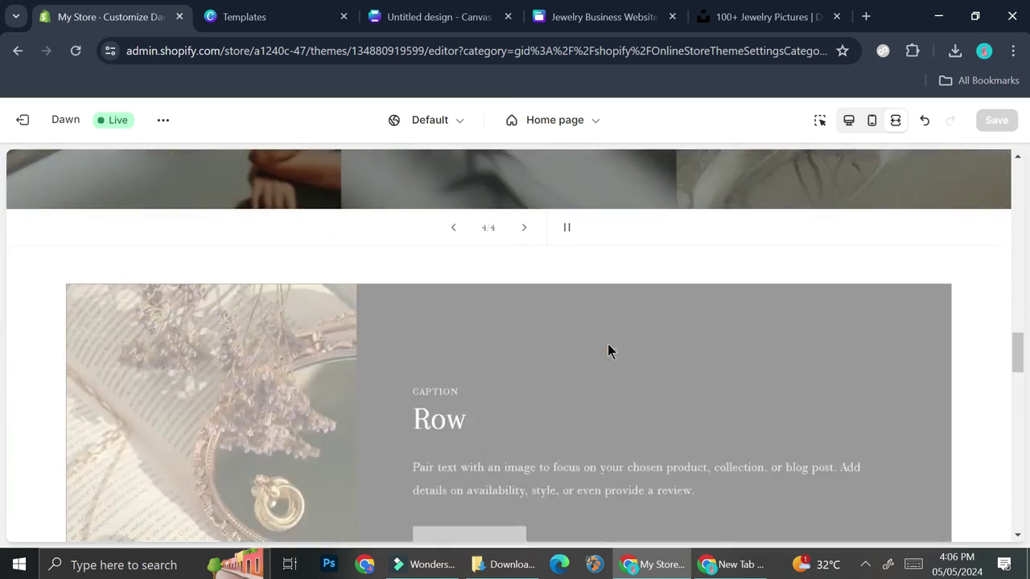
scroll(607, 350, "down", 10)
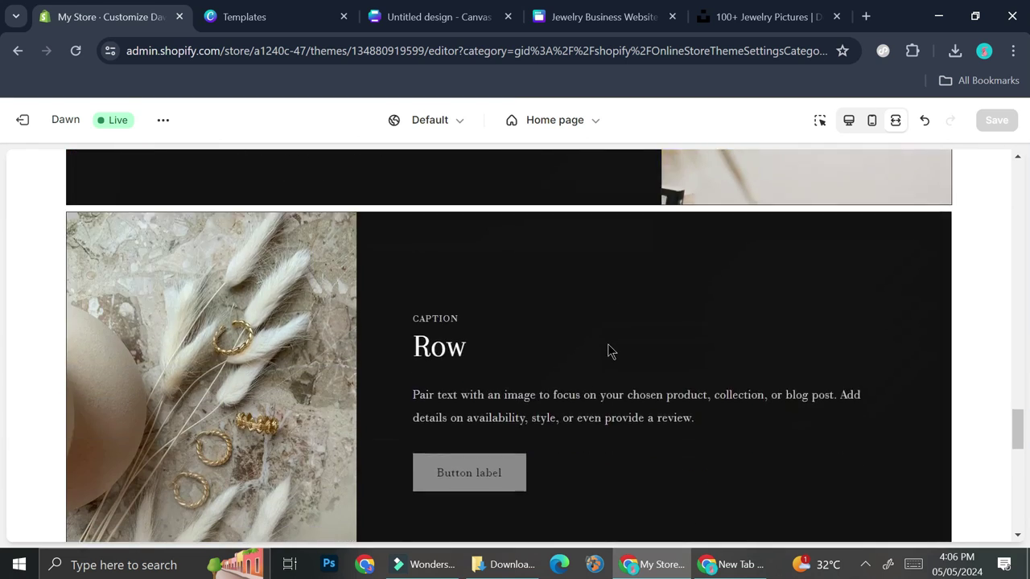
scroll(608, 346, "up", 3)
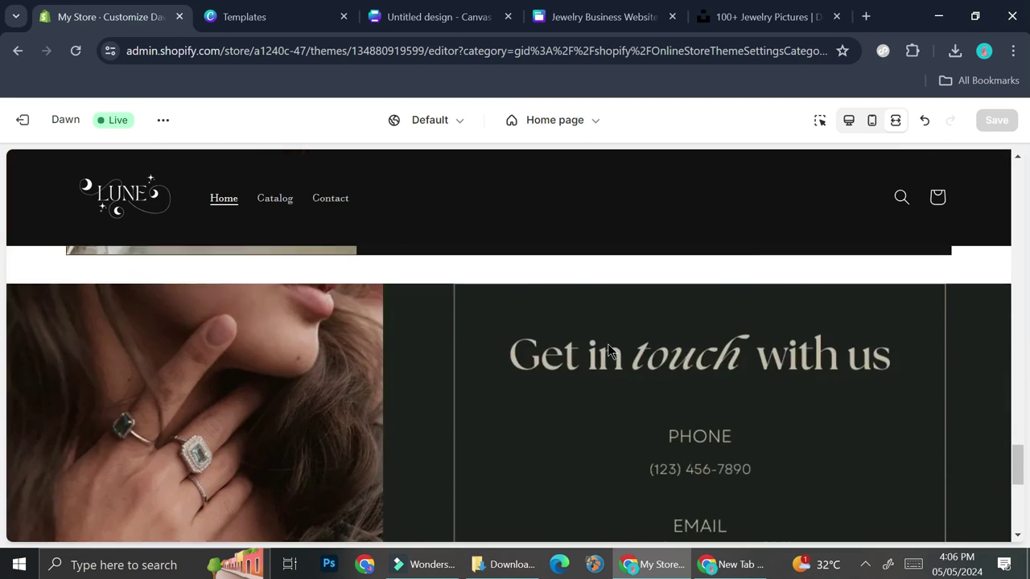
scroll(608, 346, "down", 5)
scroll(608, 350, "up", 10)
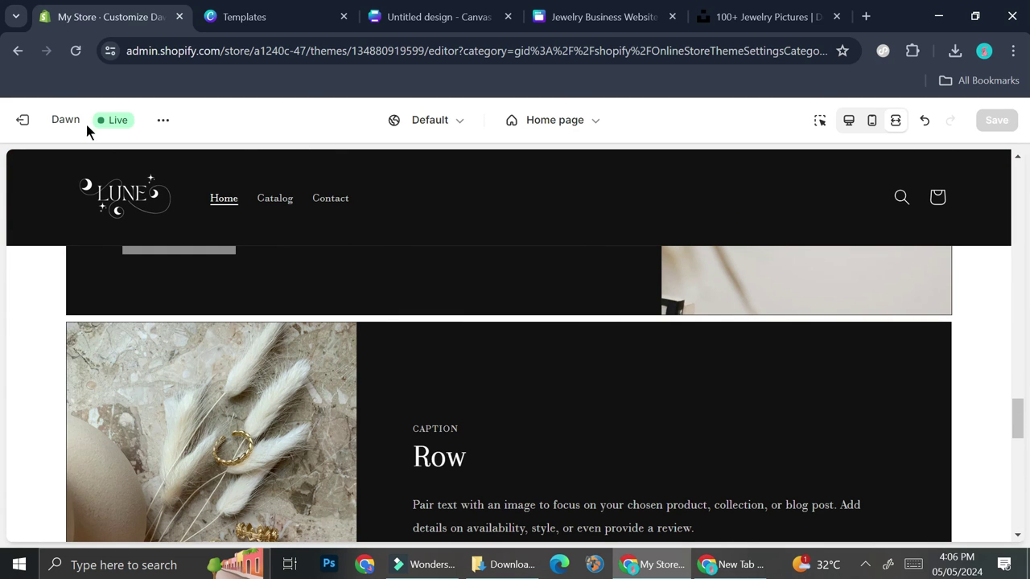
key("ctrl+shift+f")
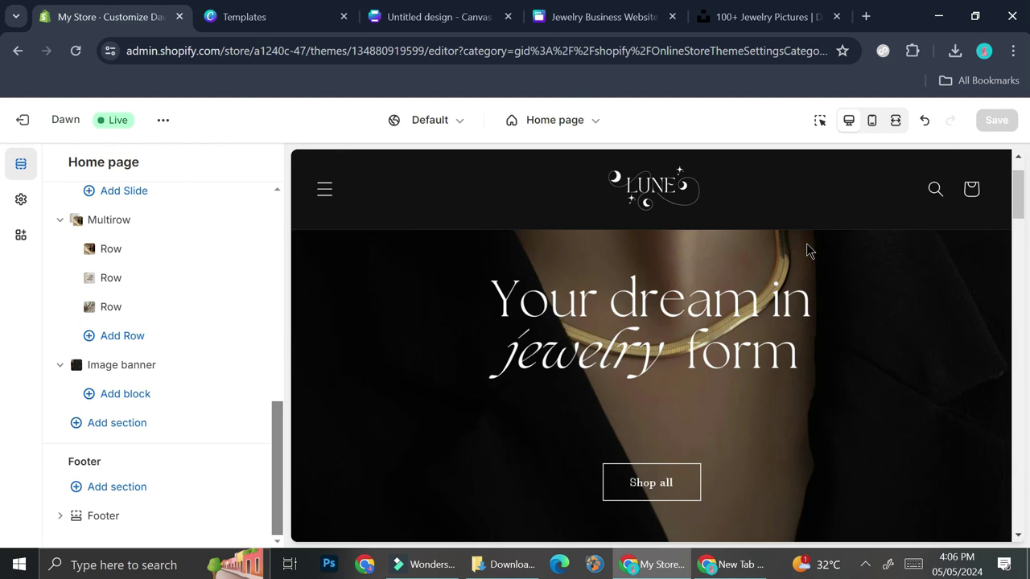